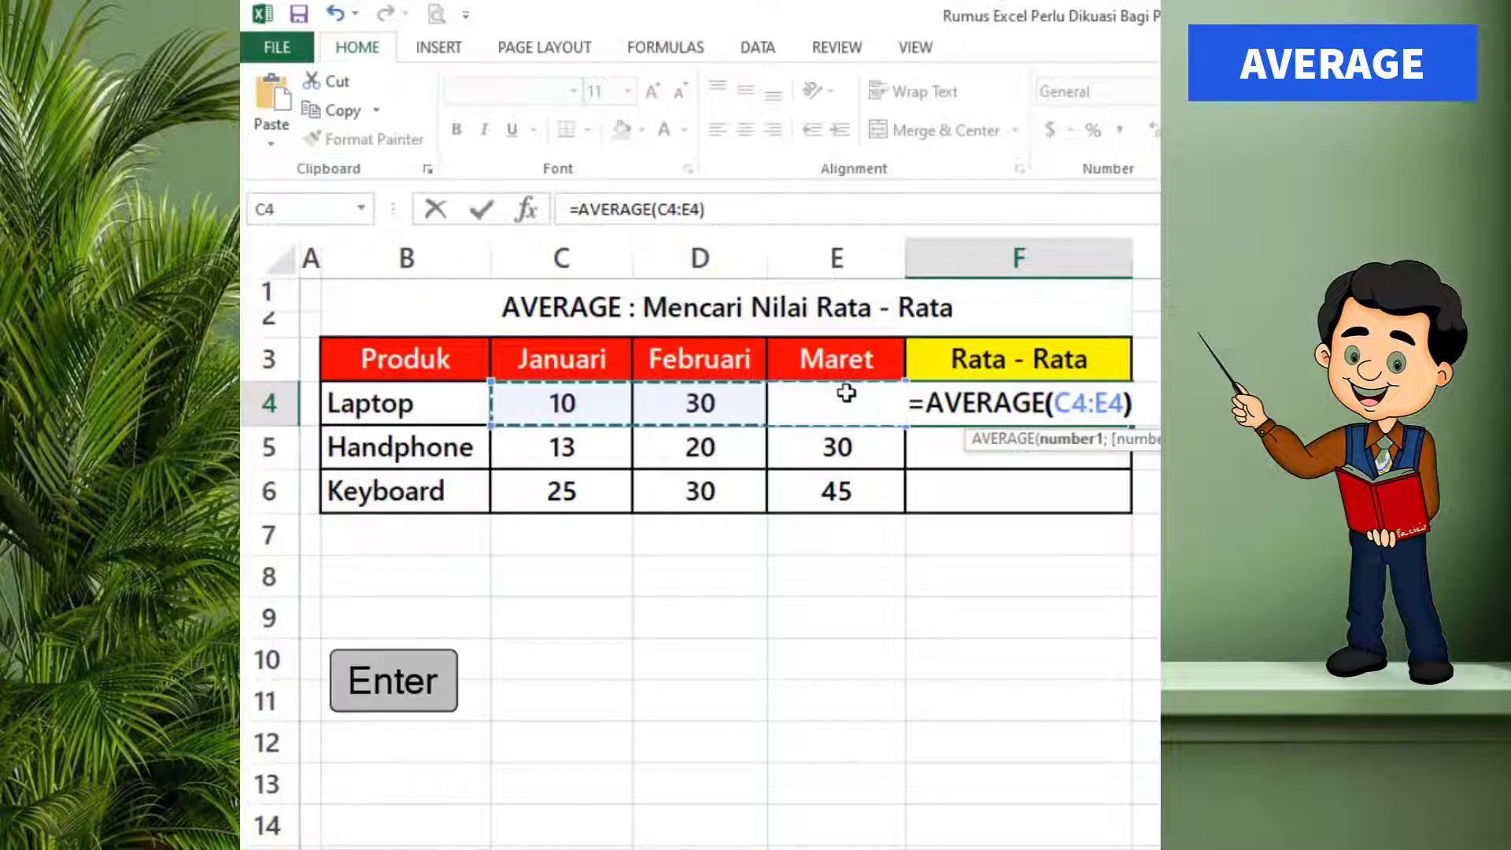
Complete the average formula =AVERAGE(C4:E4) for Laptop in F4 and fill it down to F6 for the other products.
key(Return)
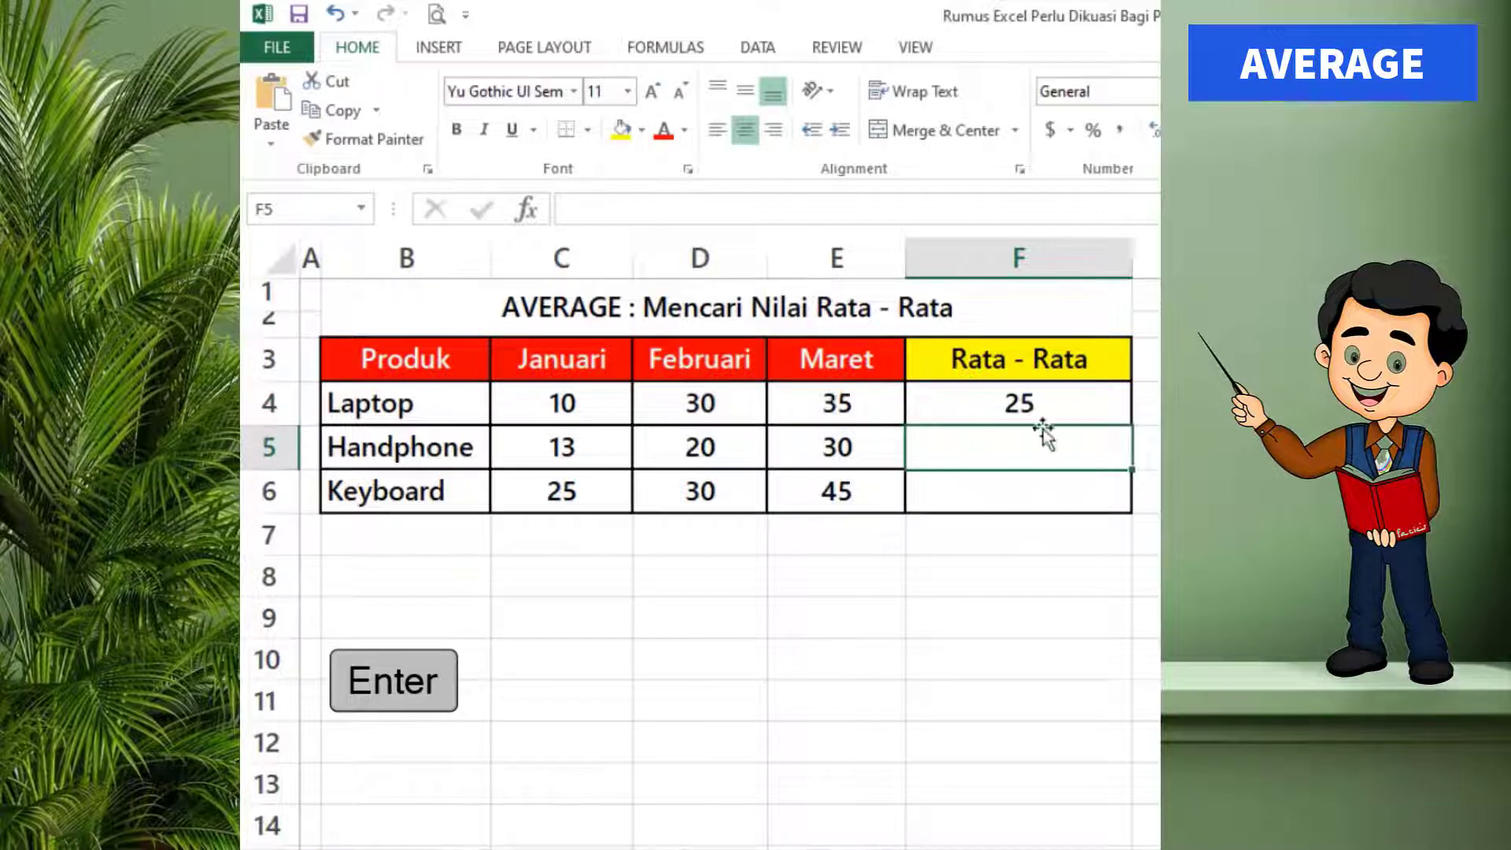
click(1060, 401)
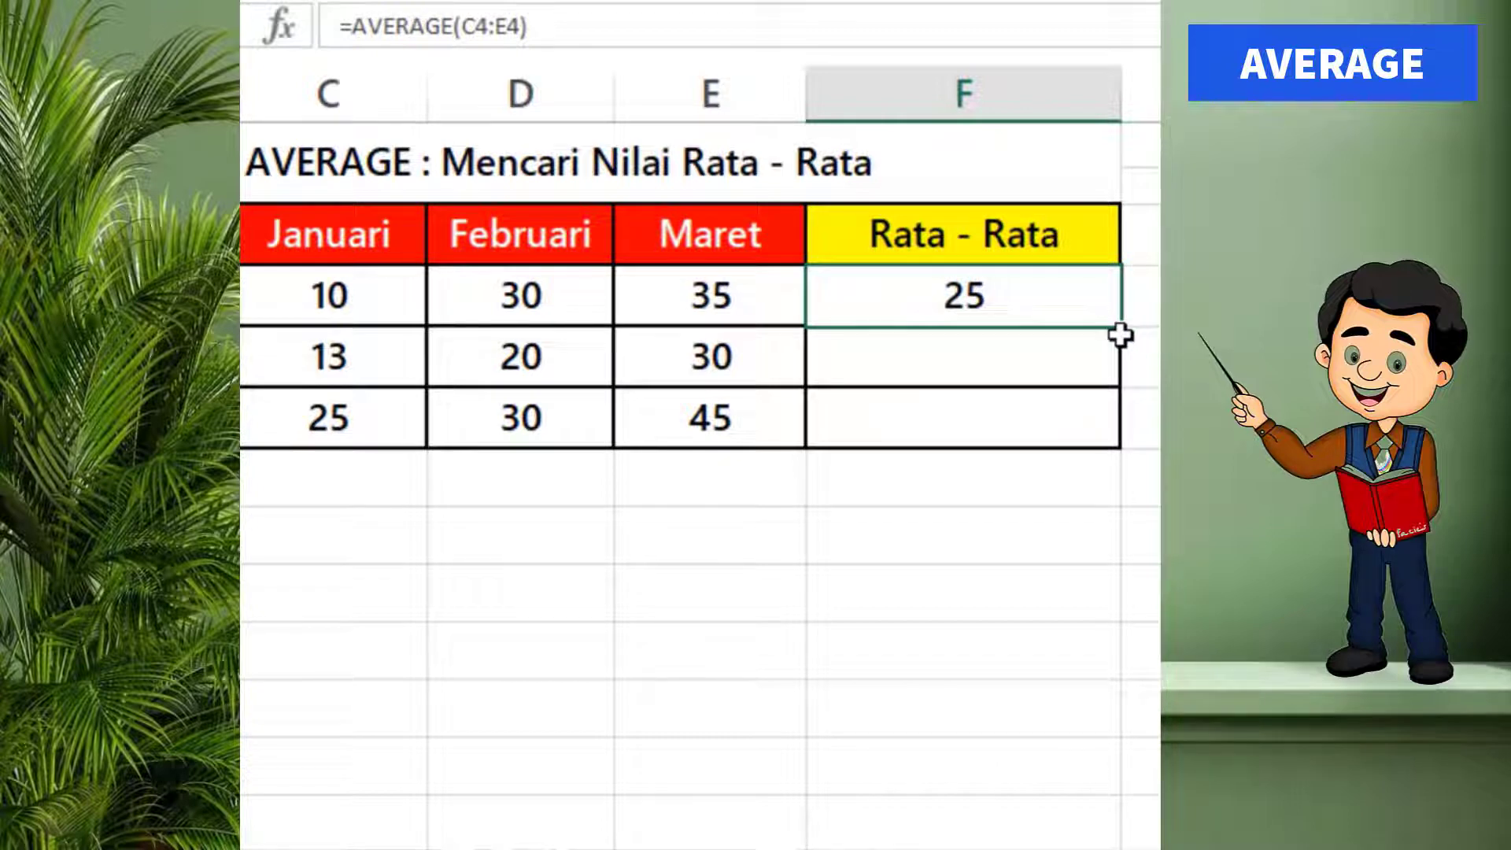
drag(1125, 329, 1120, 438)
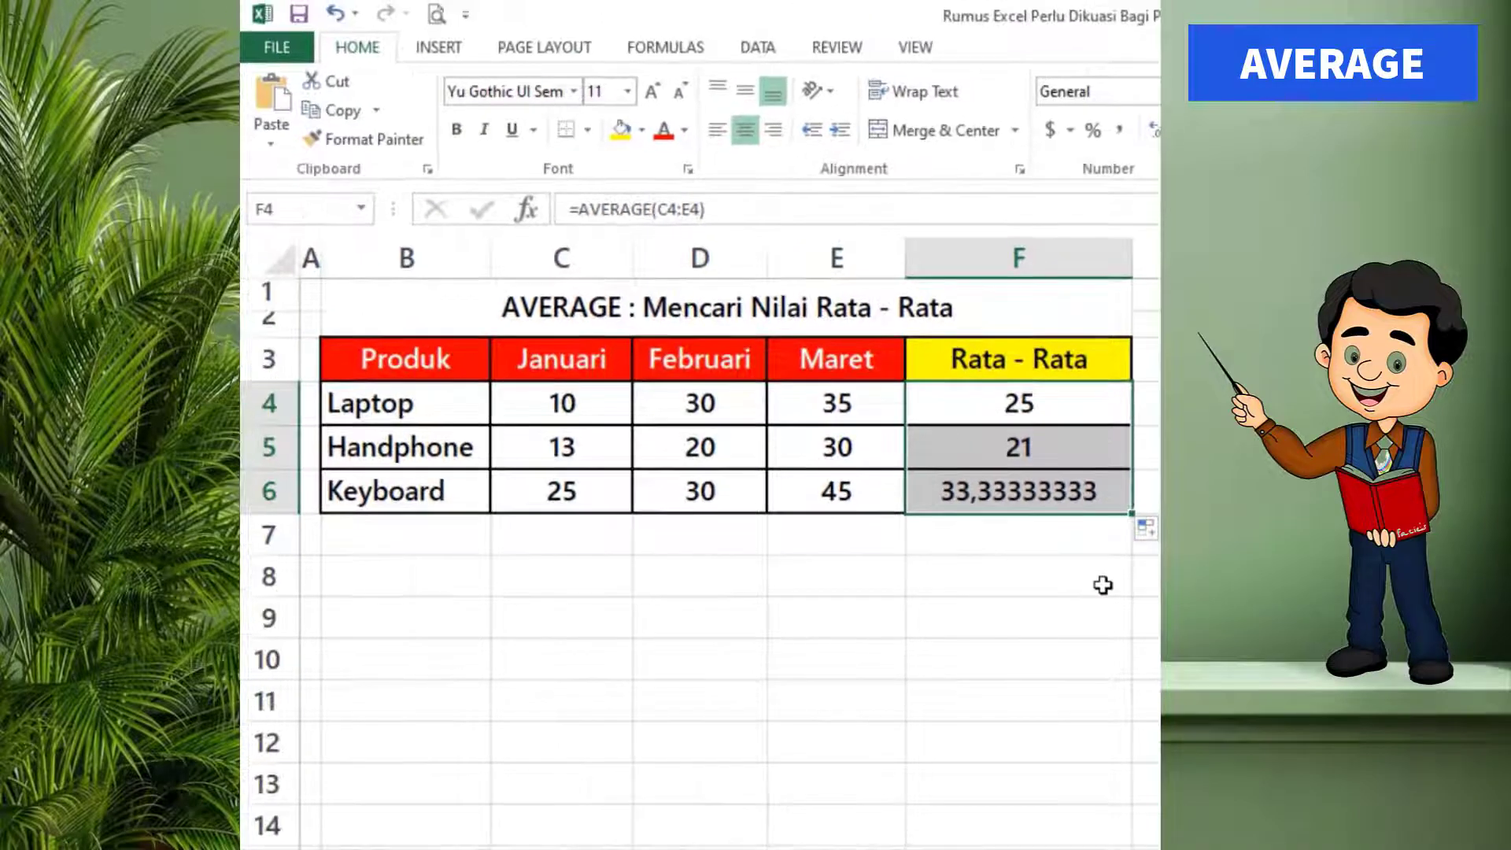
click(1062, 580)
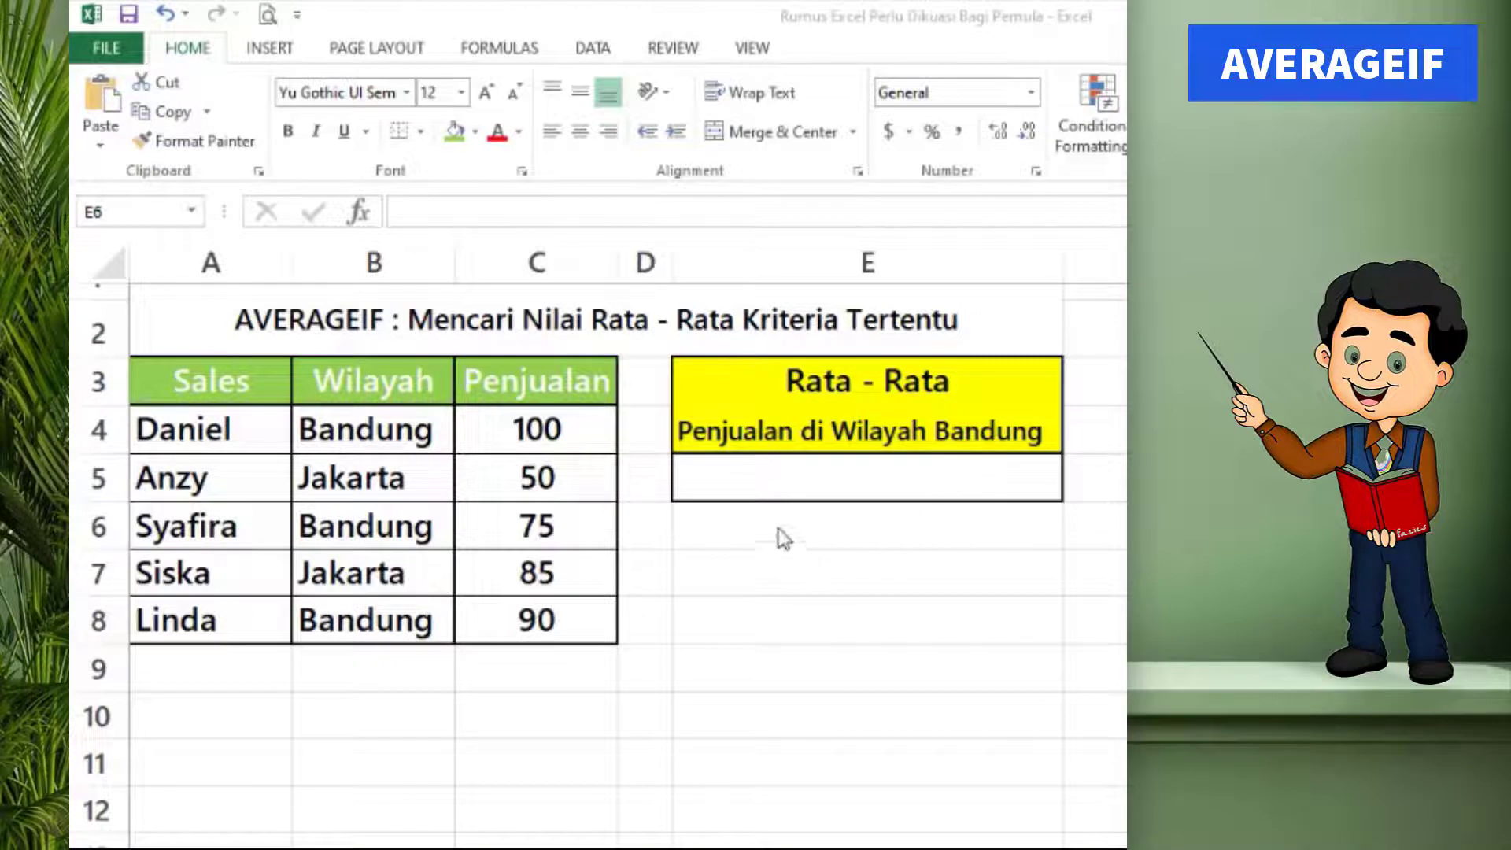
Start an AVERAGEIF formula in E5 with the Wilayah cells B4:B8 as the criteria range.
click(896, 485)
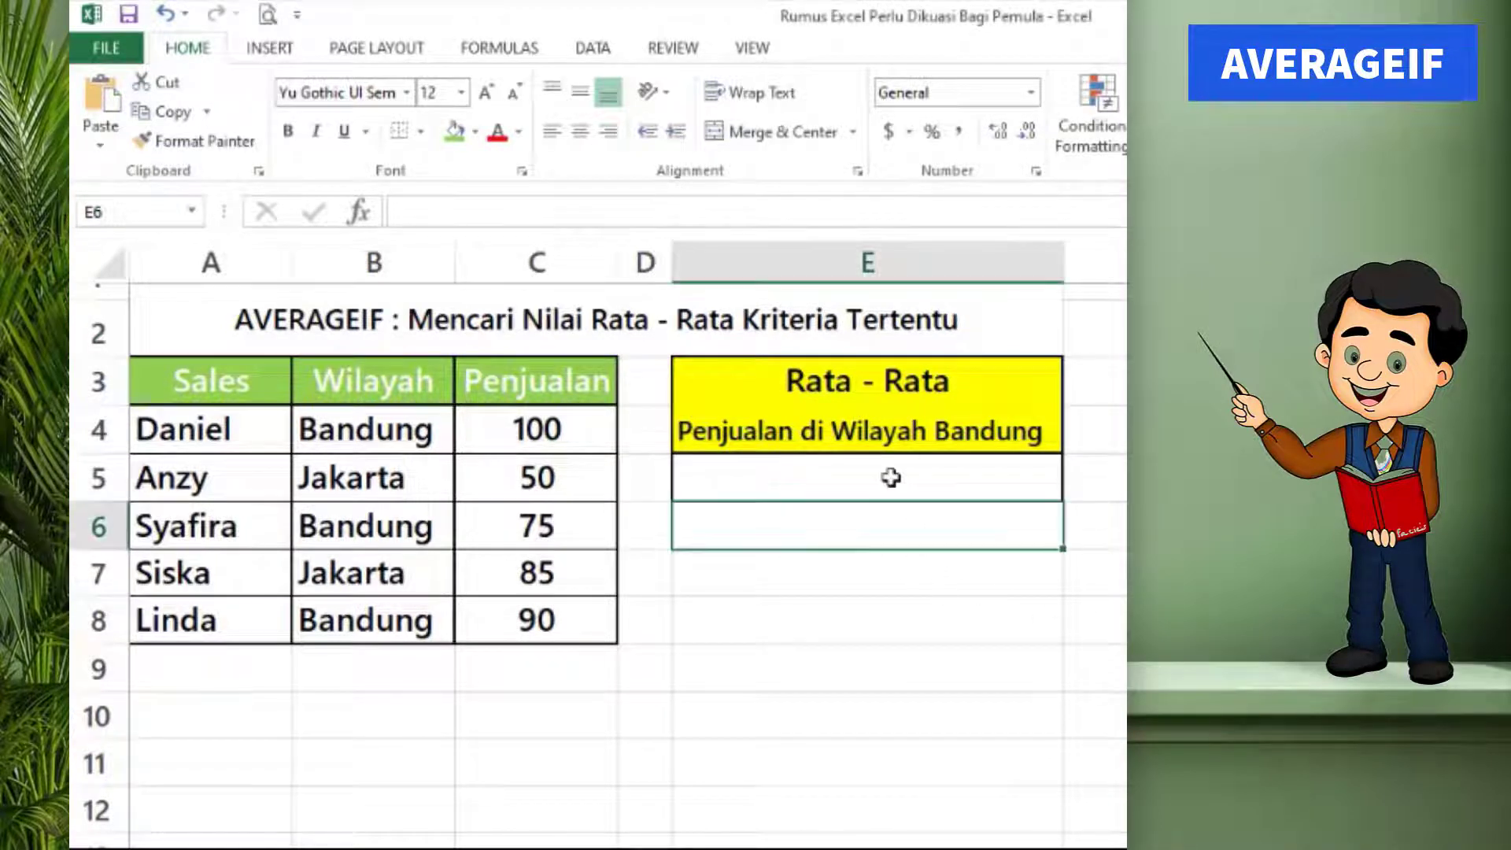
text(=)
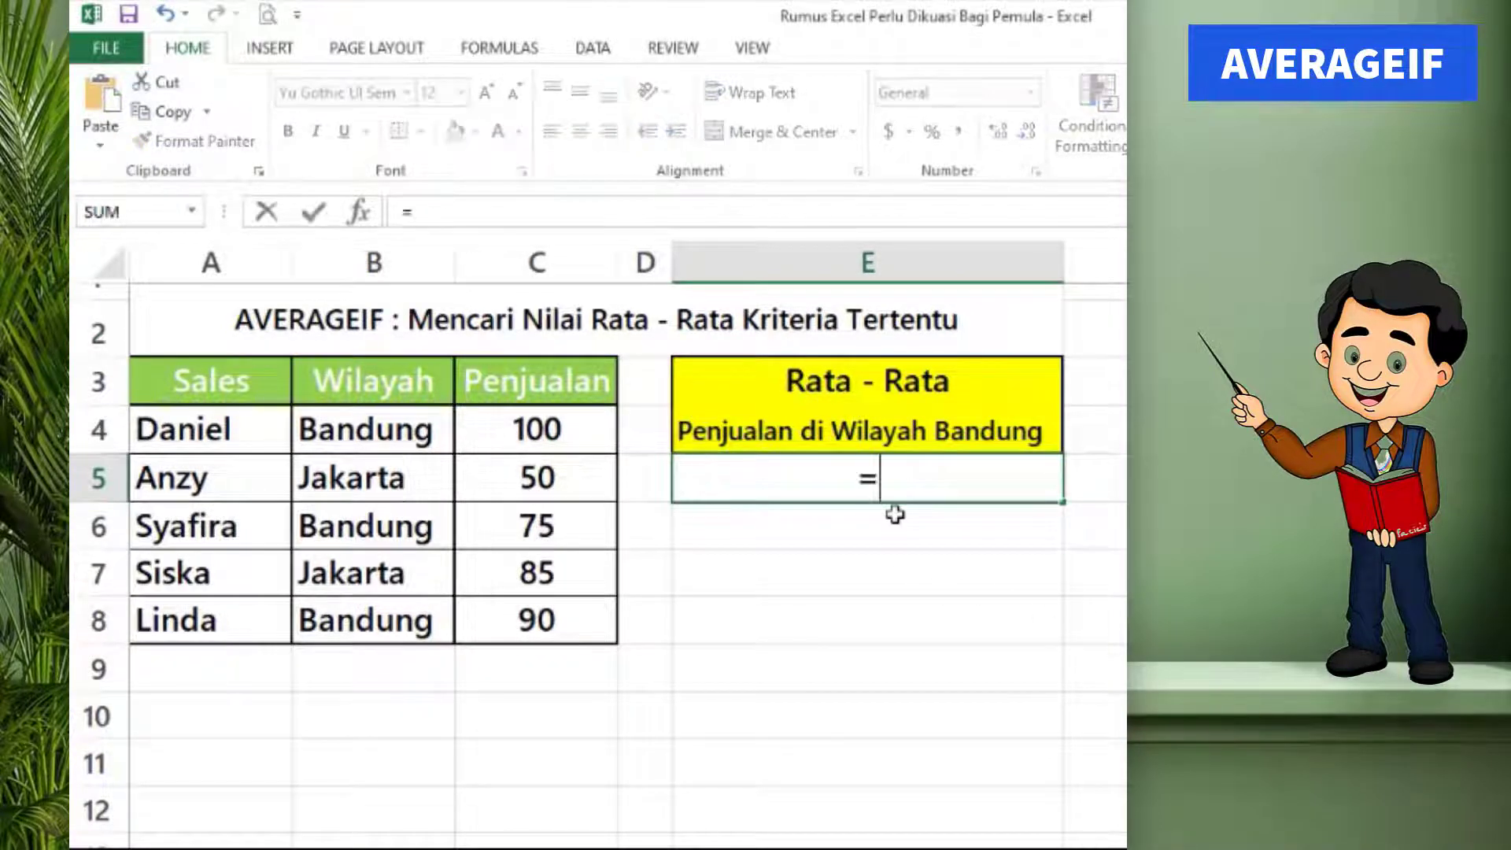
text(averageif)
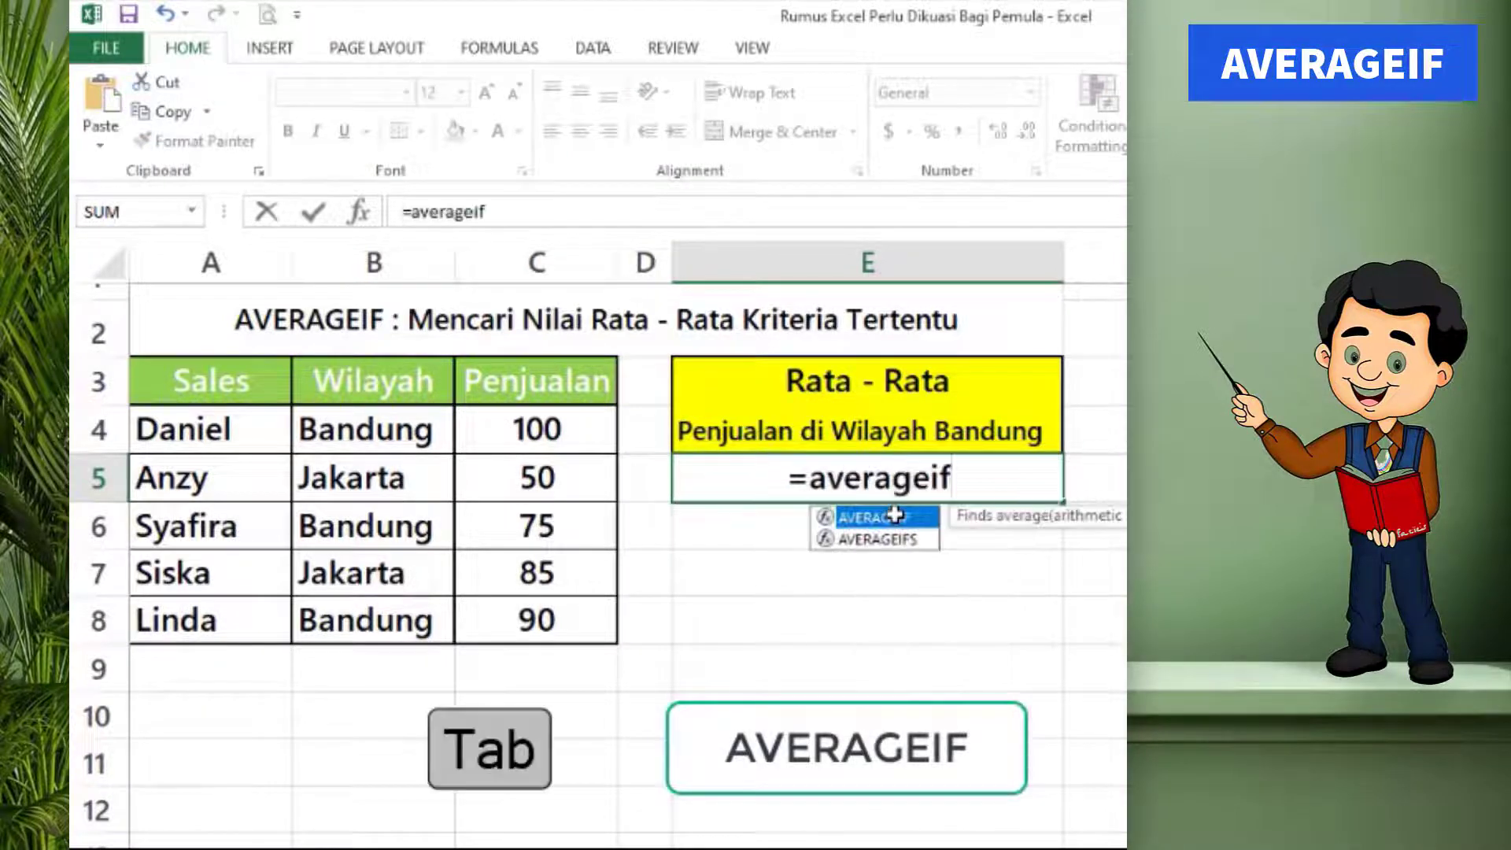
key(Tab)
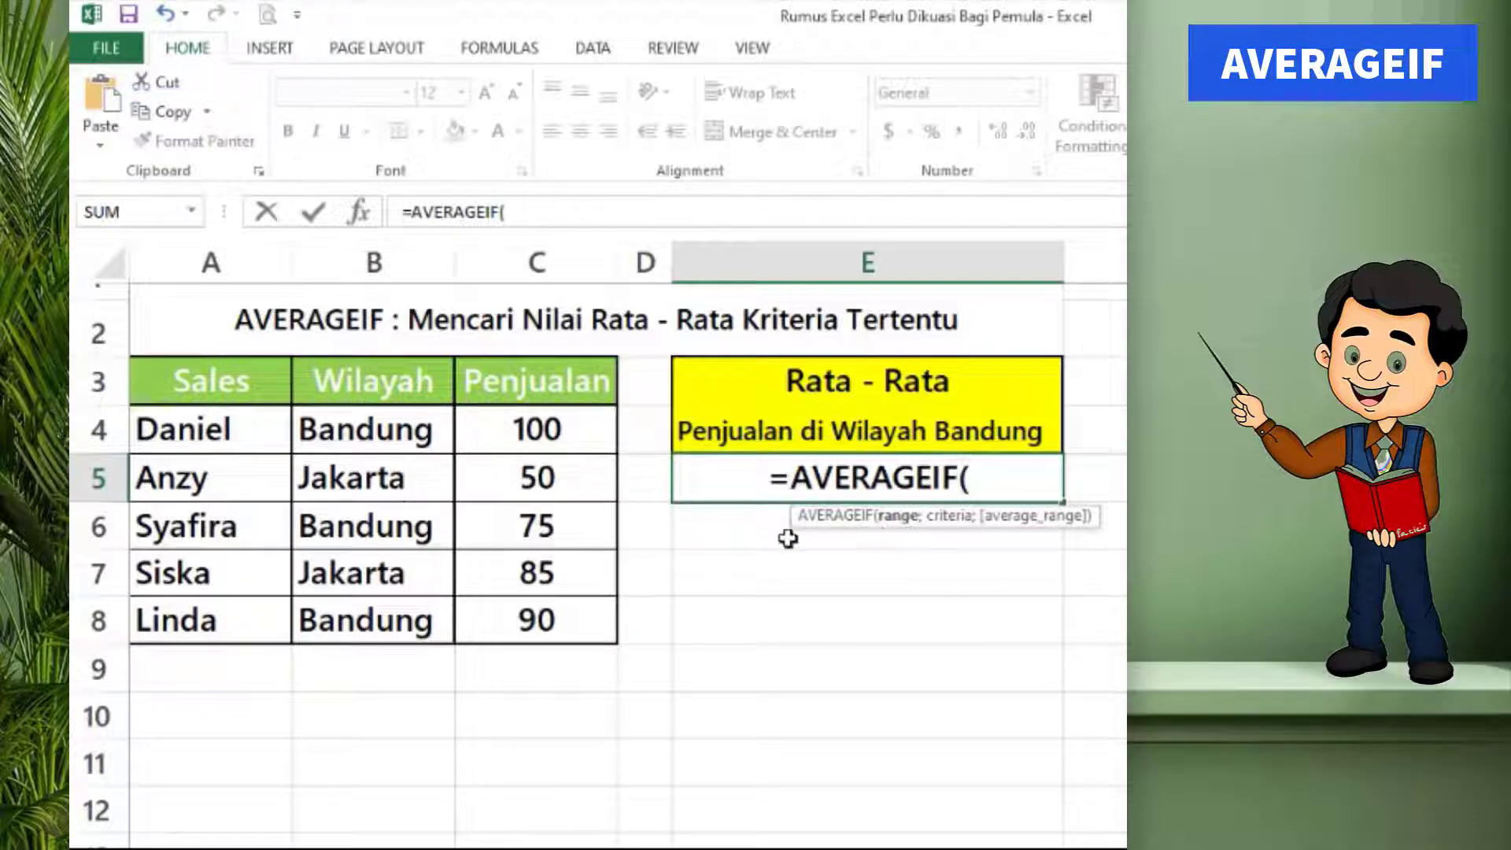
drag(361, 430, 351, 620)
Add "Bandung" as the criterion of the AVERAGEIF formula in E5.
text(;')
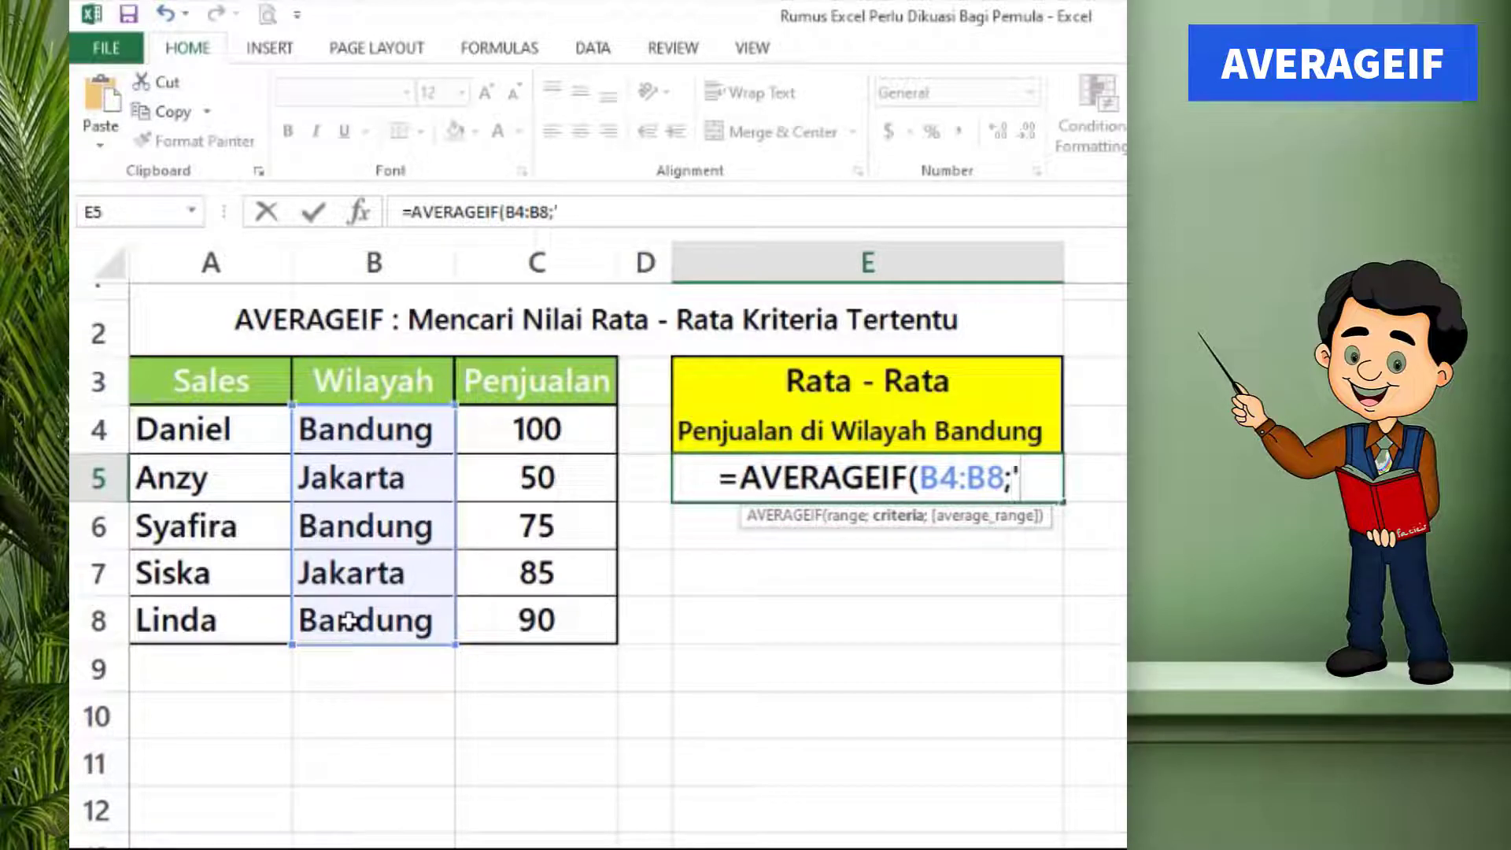
key(BackSpace)
text(")
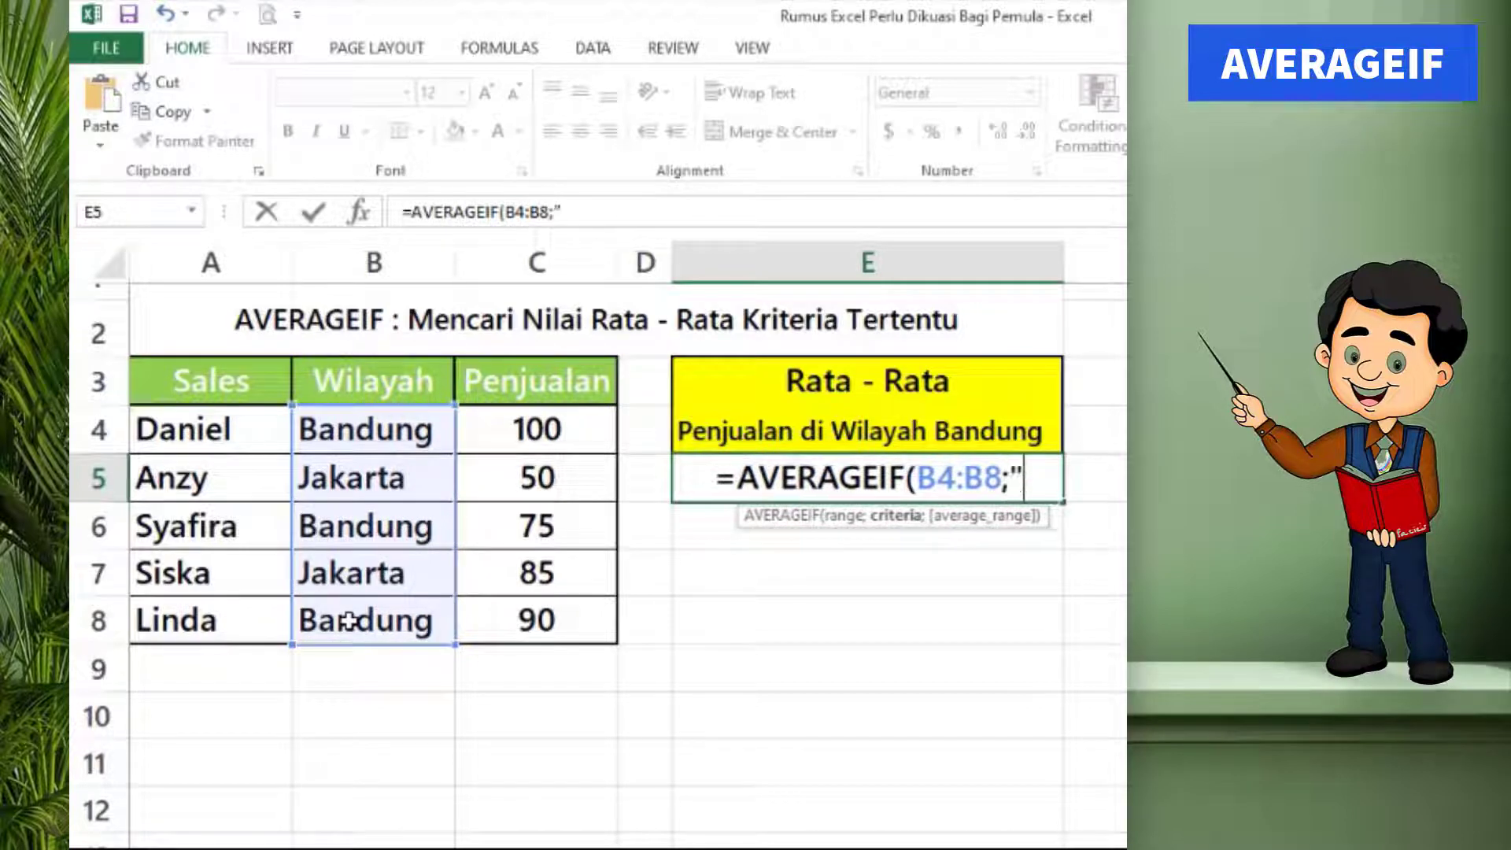
text(Bandung)
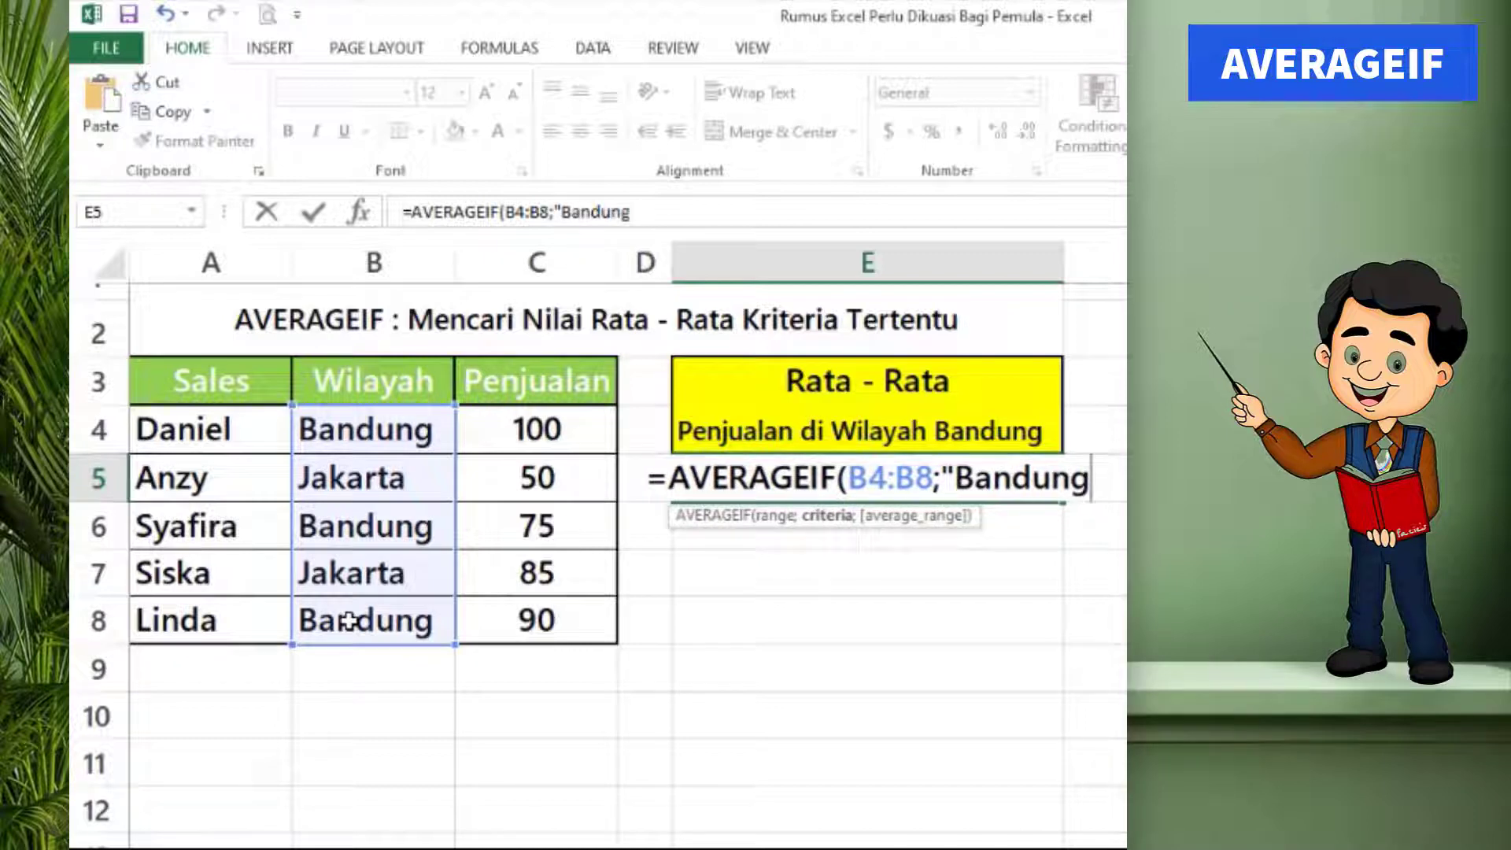
text(")
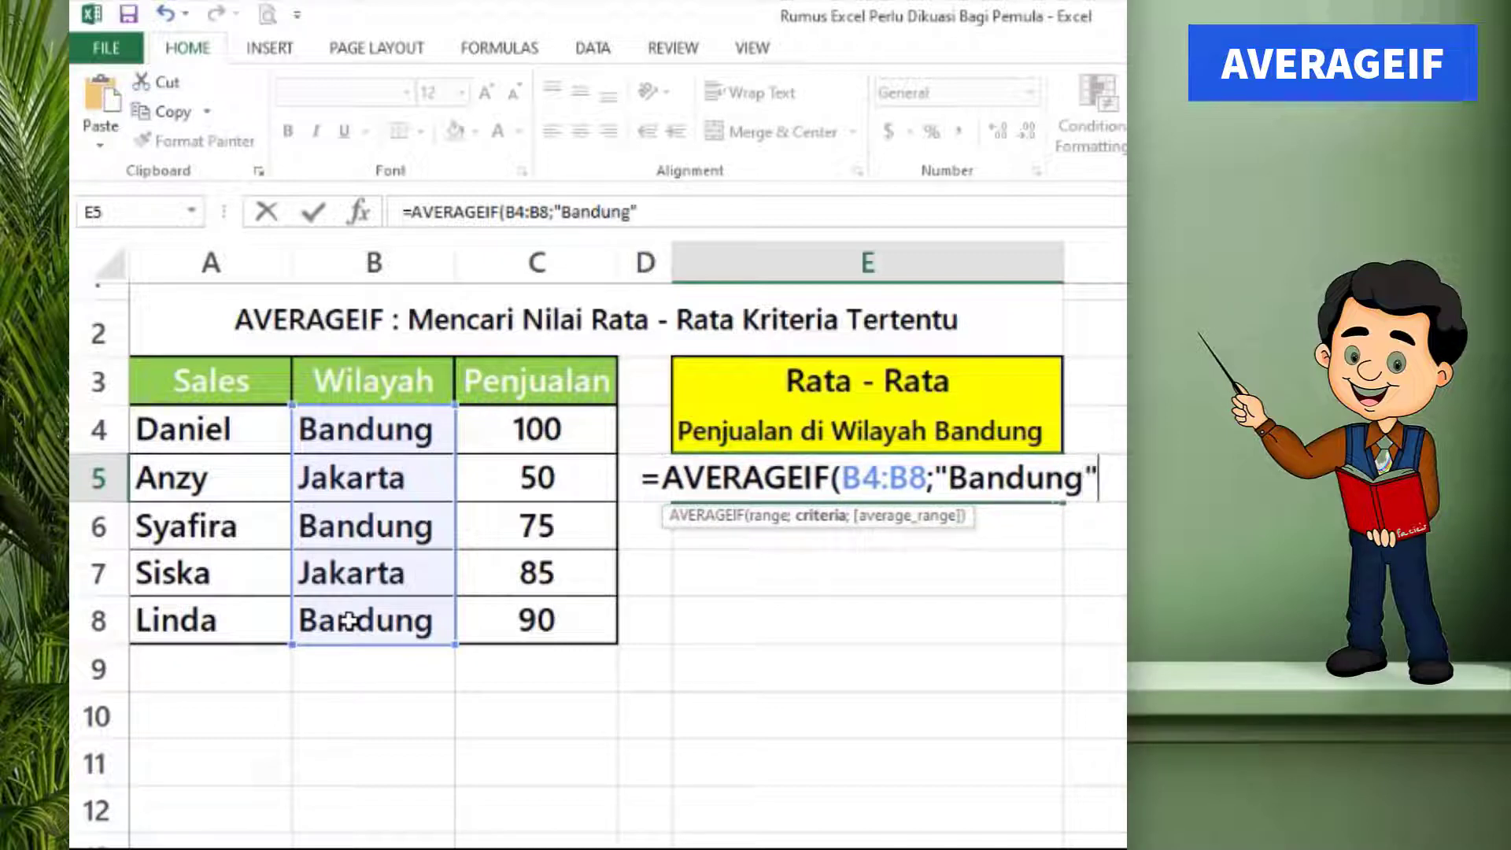
Add the Penjualan cells C4:C8 as the average range and complete the AVERAGEIF formula in E5.
text(;)
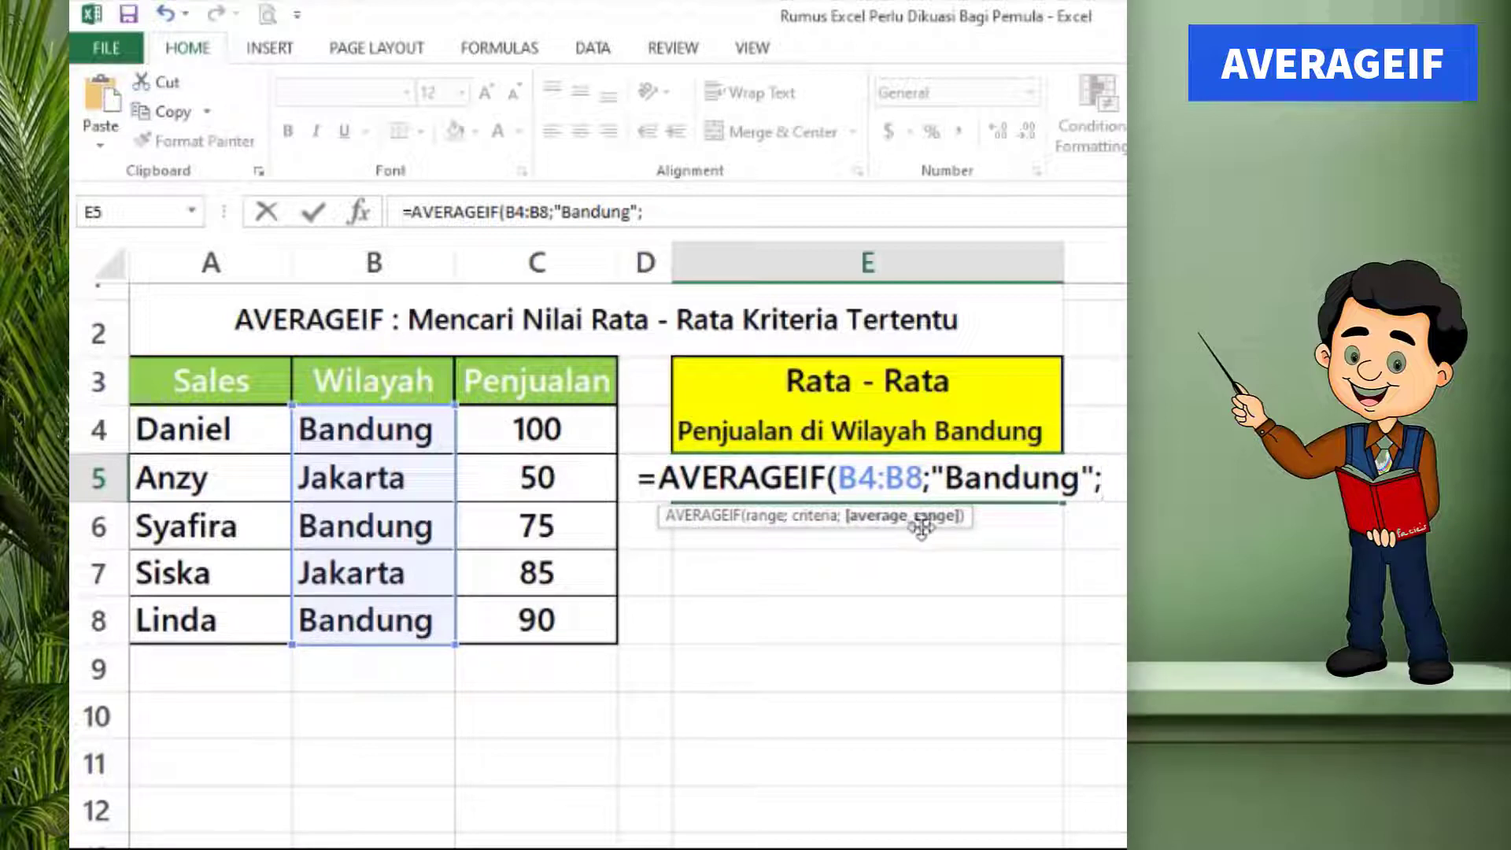
drag(541, 419, 610, 662)
text())
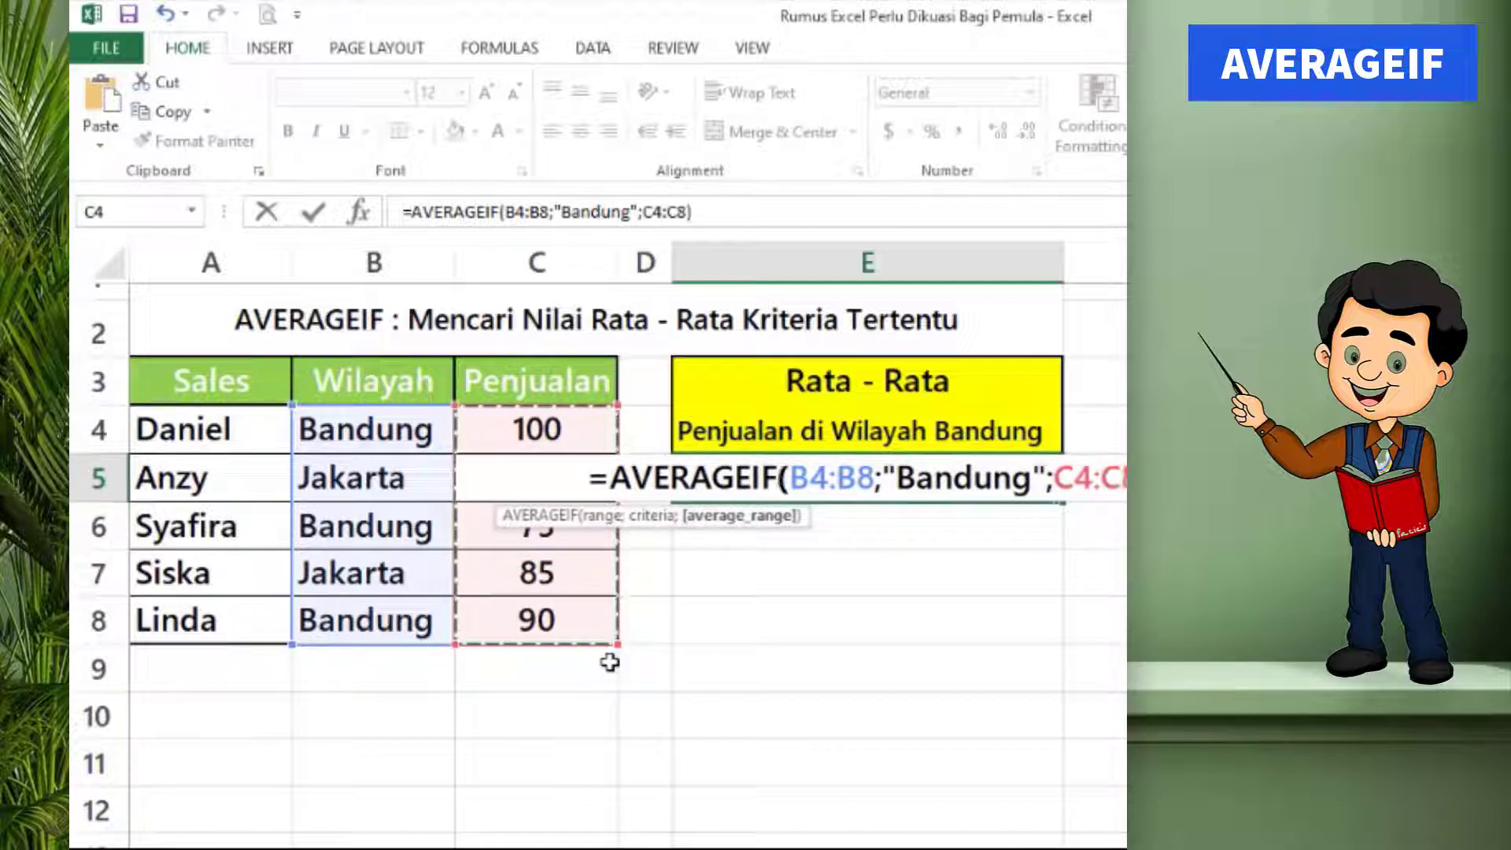
key(Return)
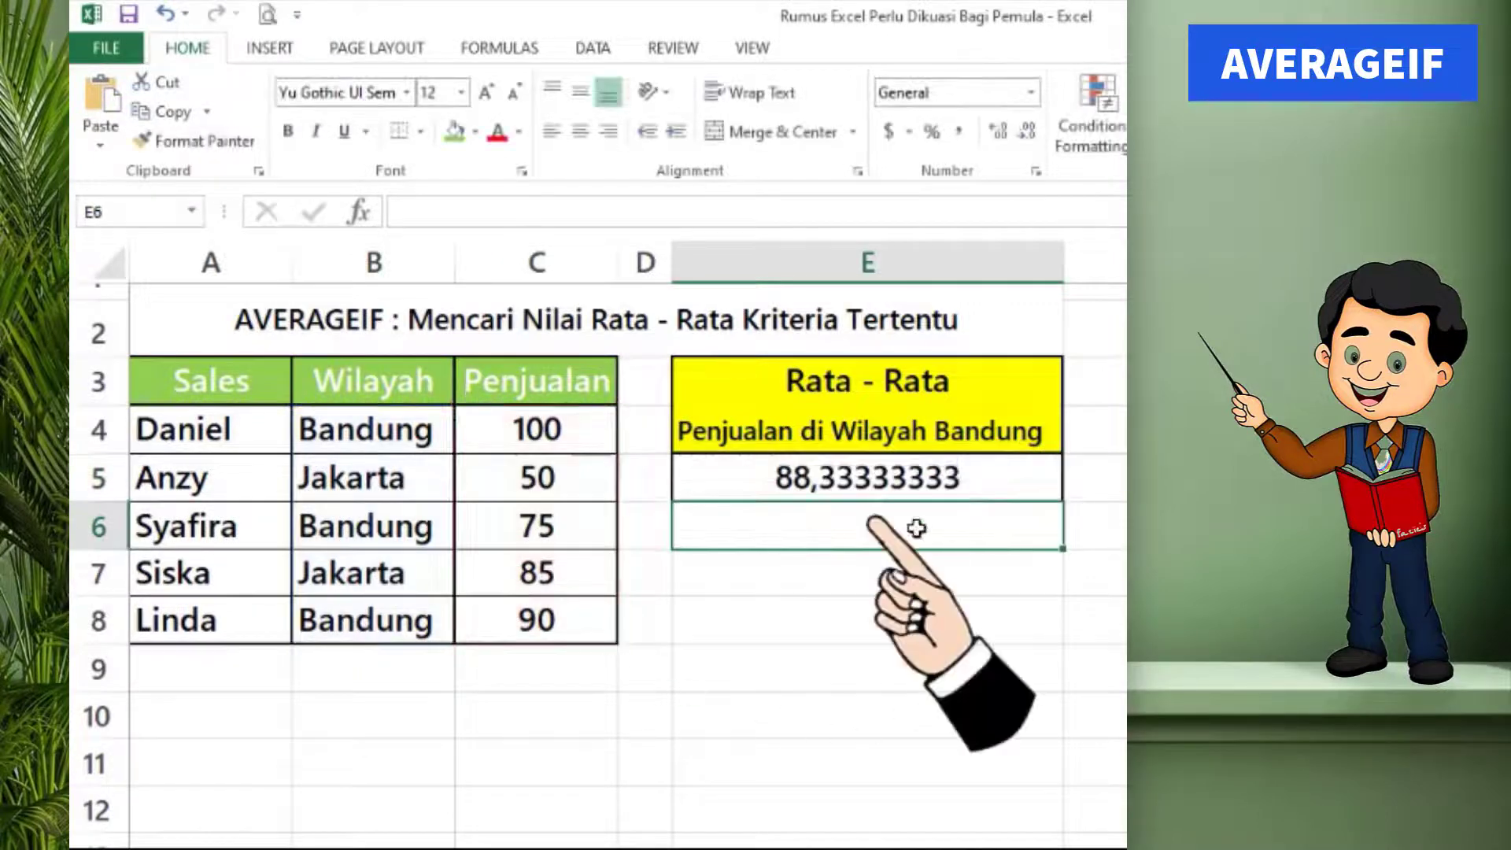
click(918, 474)
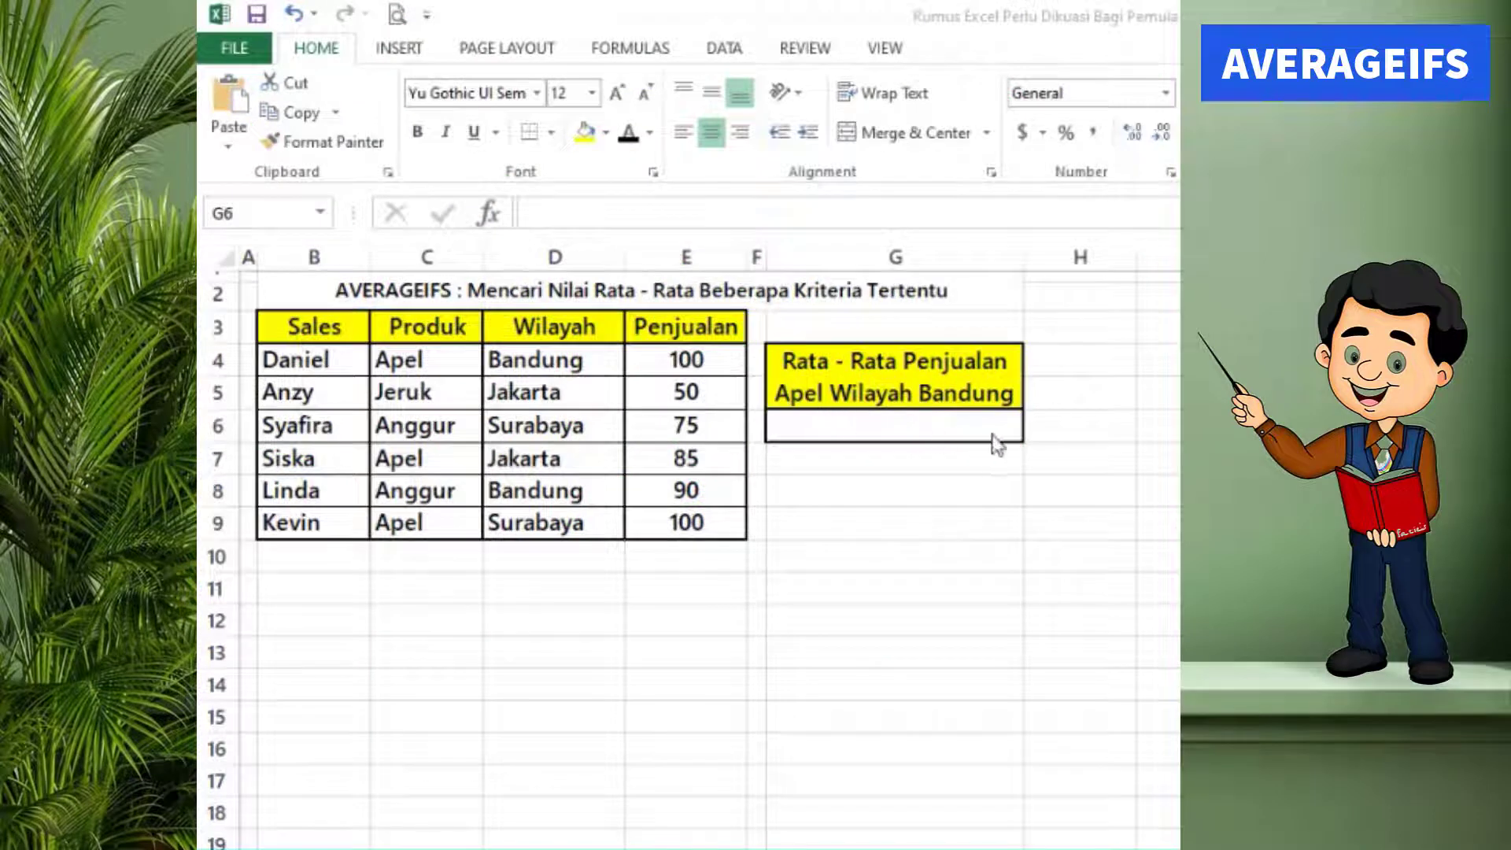
Start an AVERAGEIFS formula in G6 with the Penjualan cells E4:E9 as the average range.
click(873, 426)
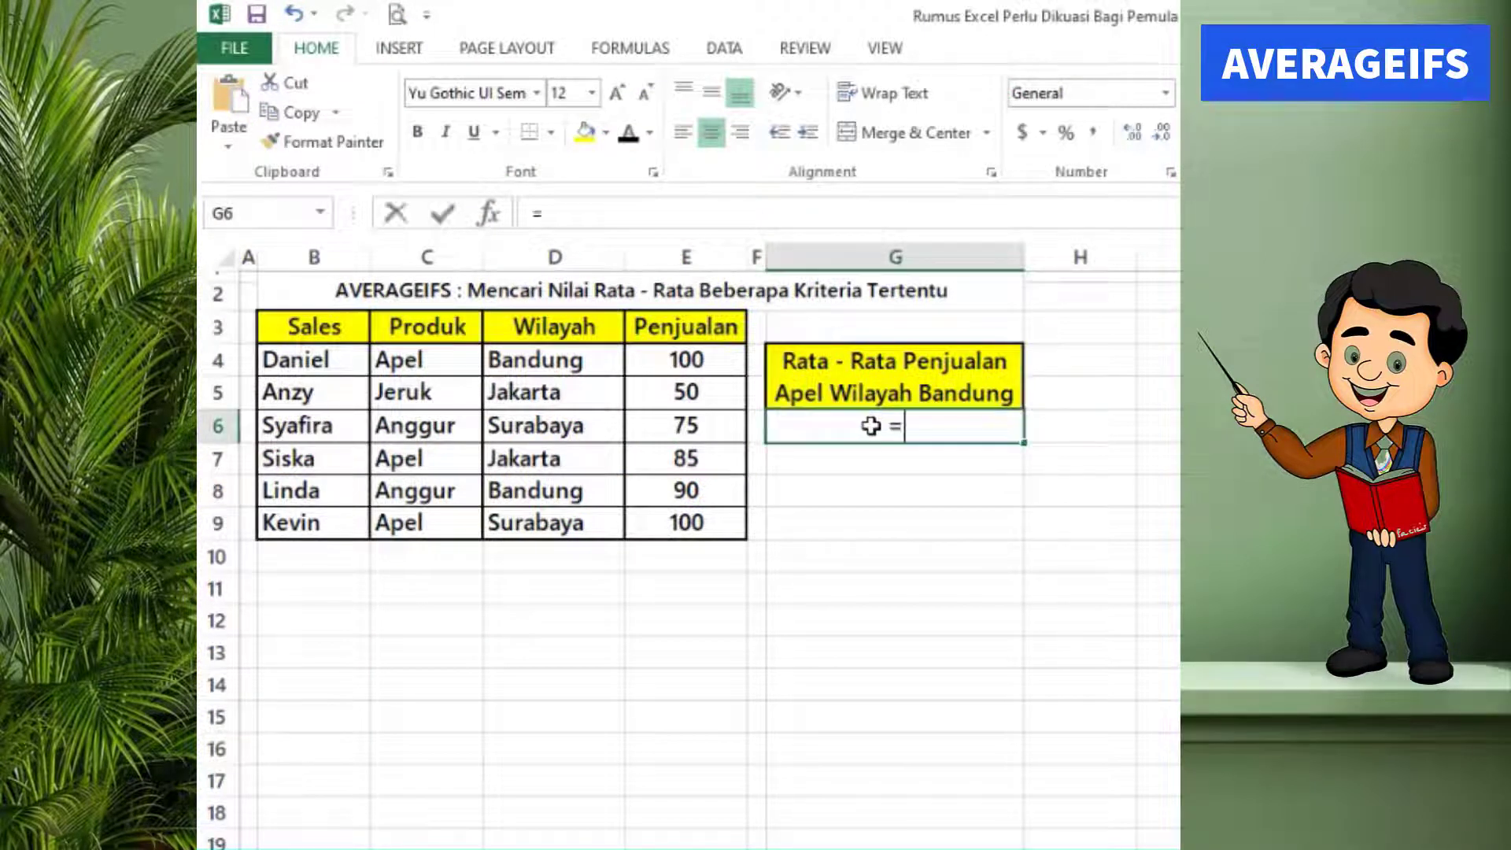
text(=)
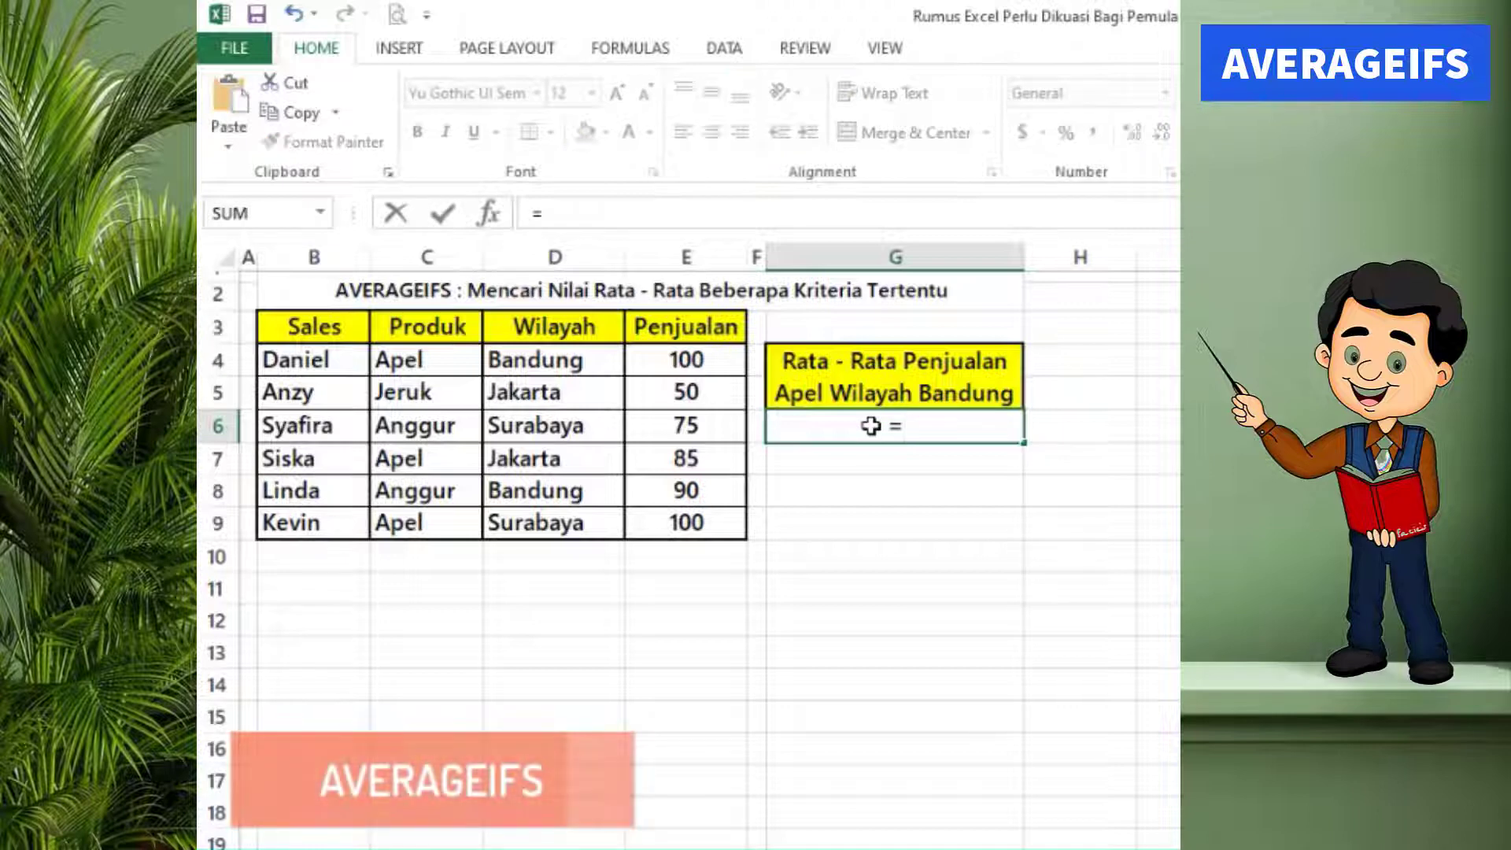
text(averageifs()
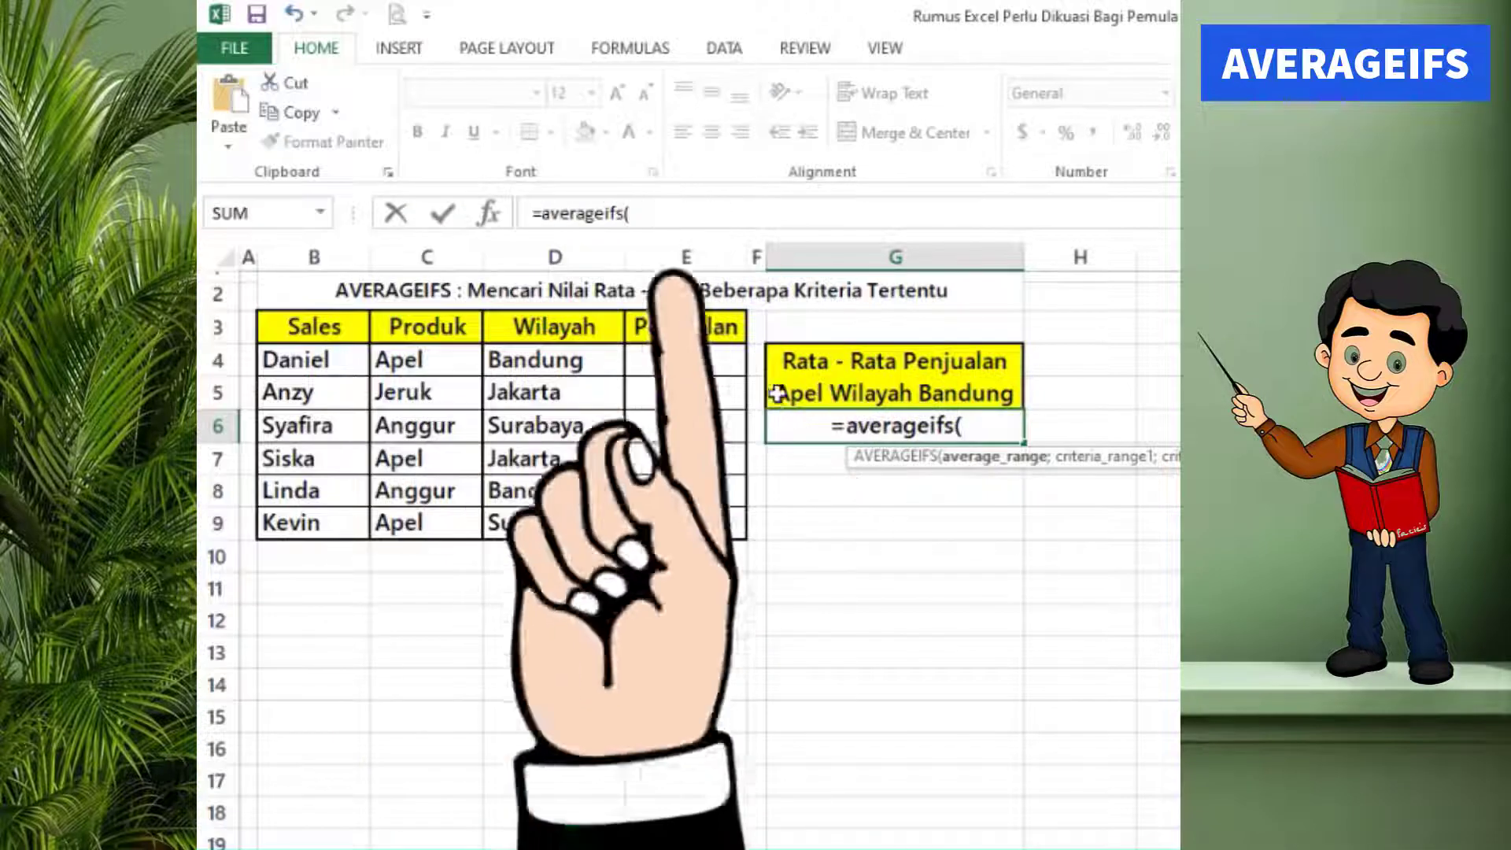
drag(692, 360, 708, 524)
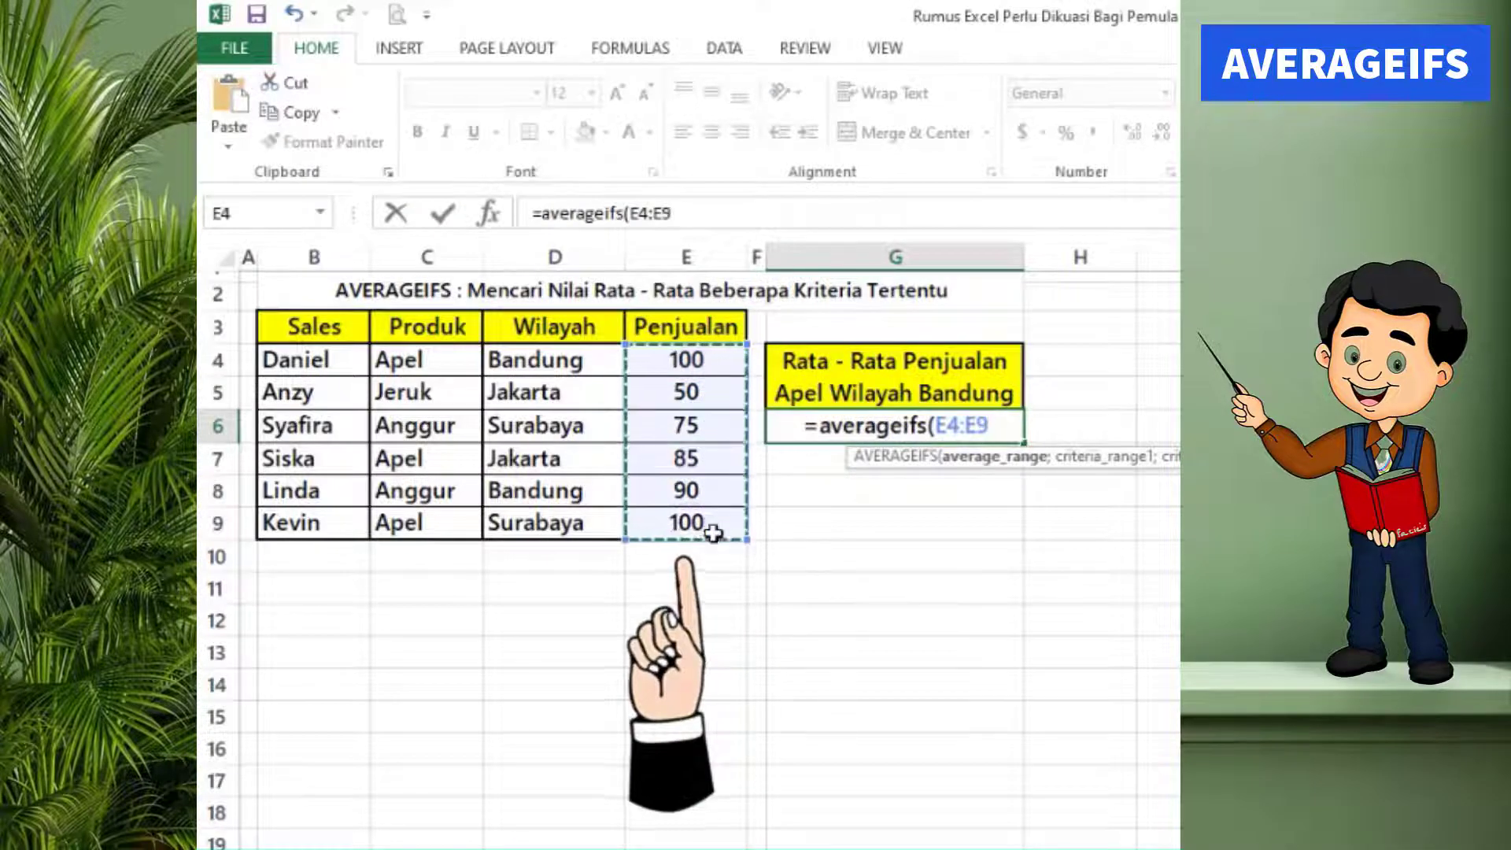
Add the first condition to the AVERAGEIFS formula: Produk cells C4:C9 matching "Apel".
text(;)
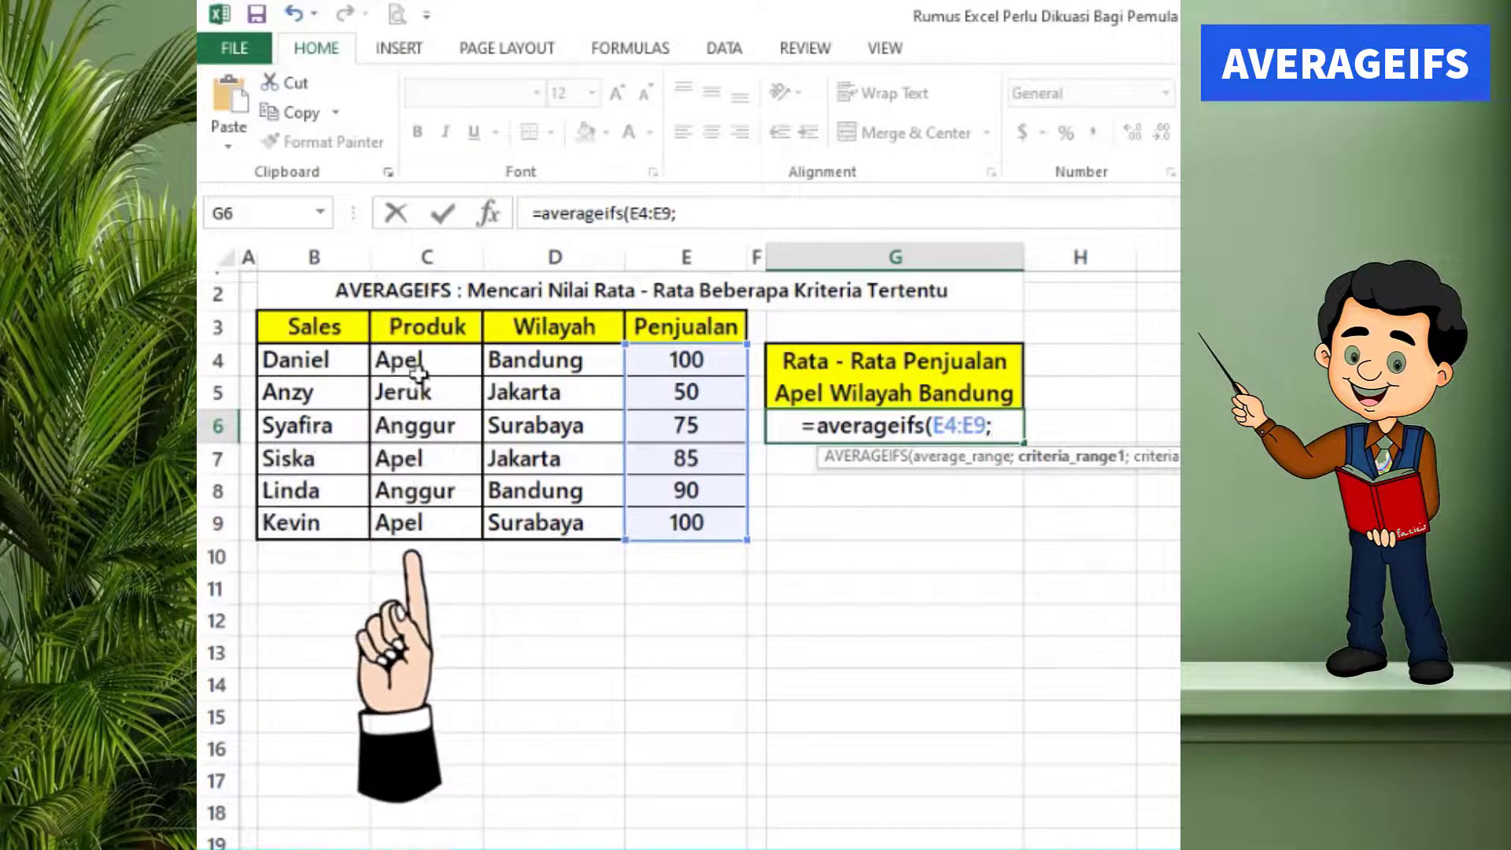
drag(423, 361, 435, 525)
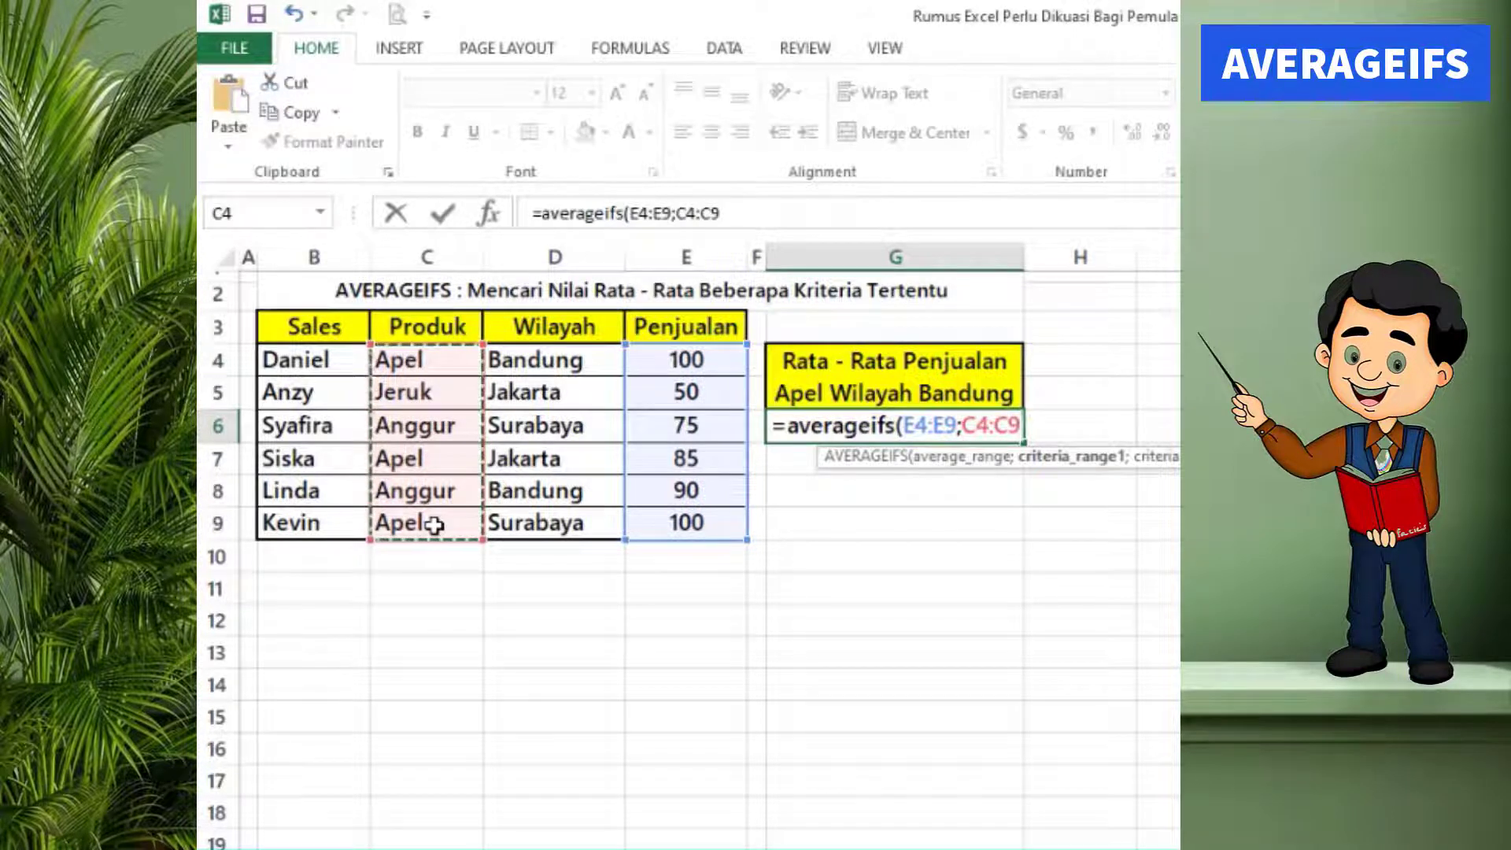
text(;")
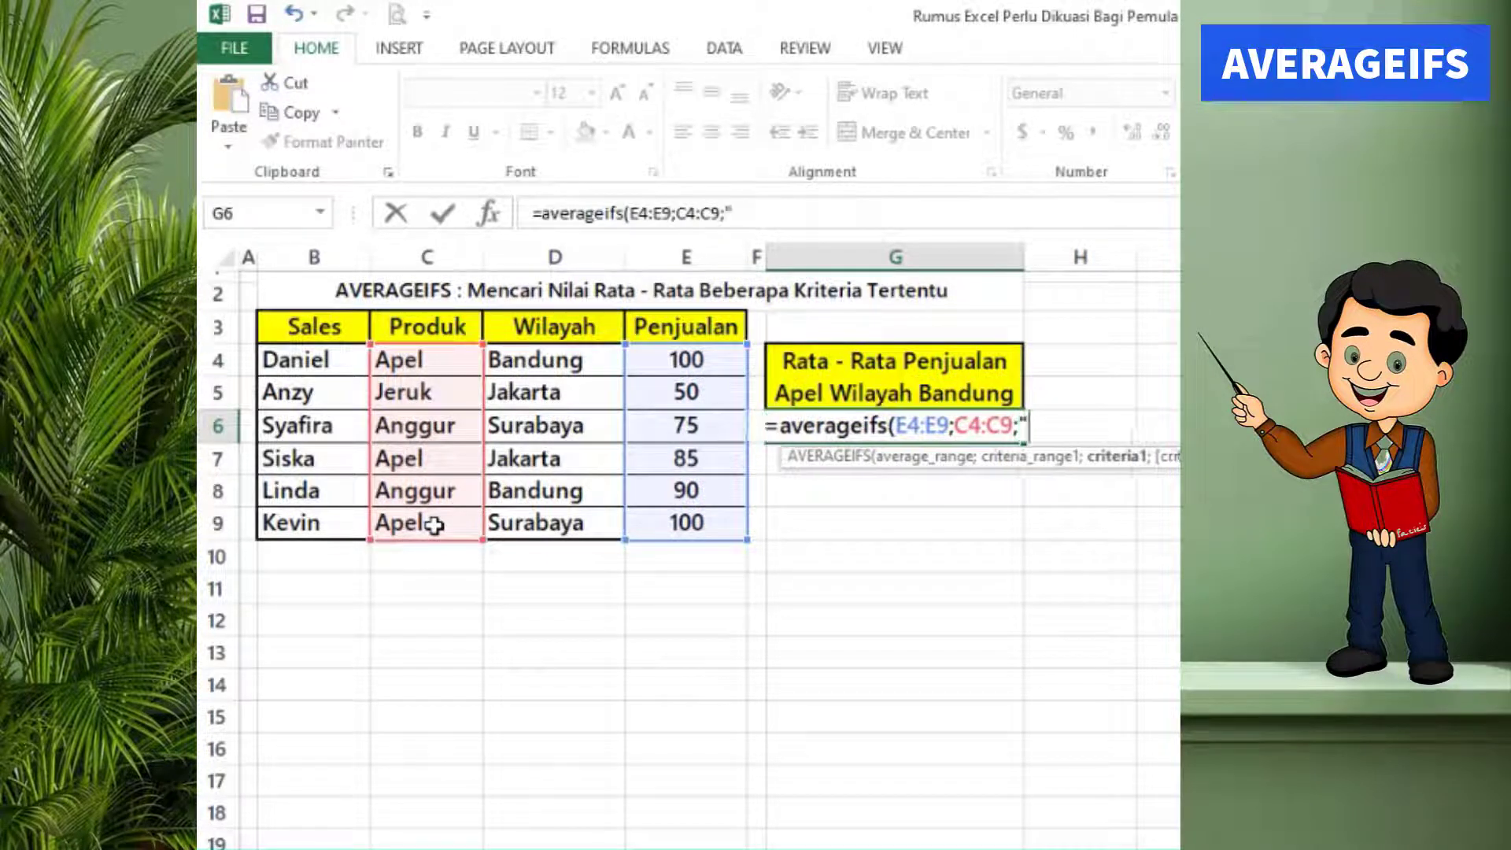
text(A)
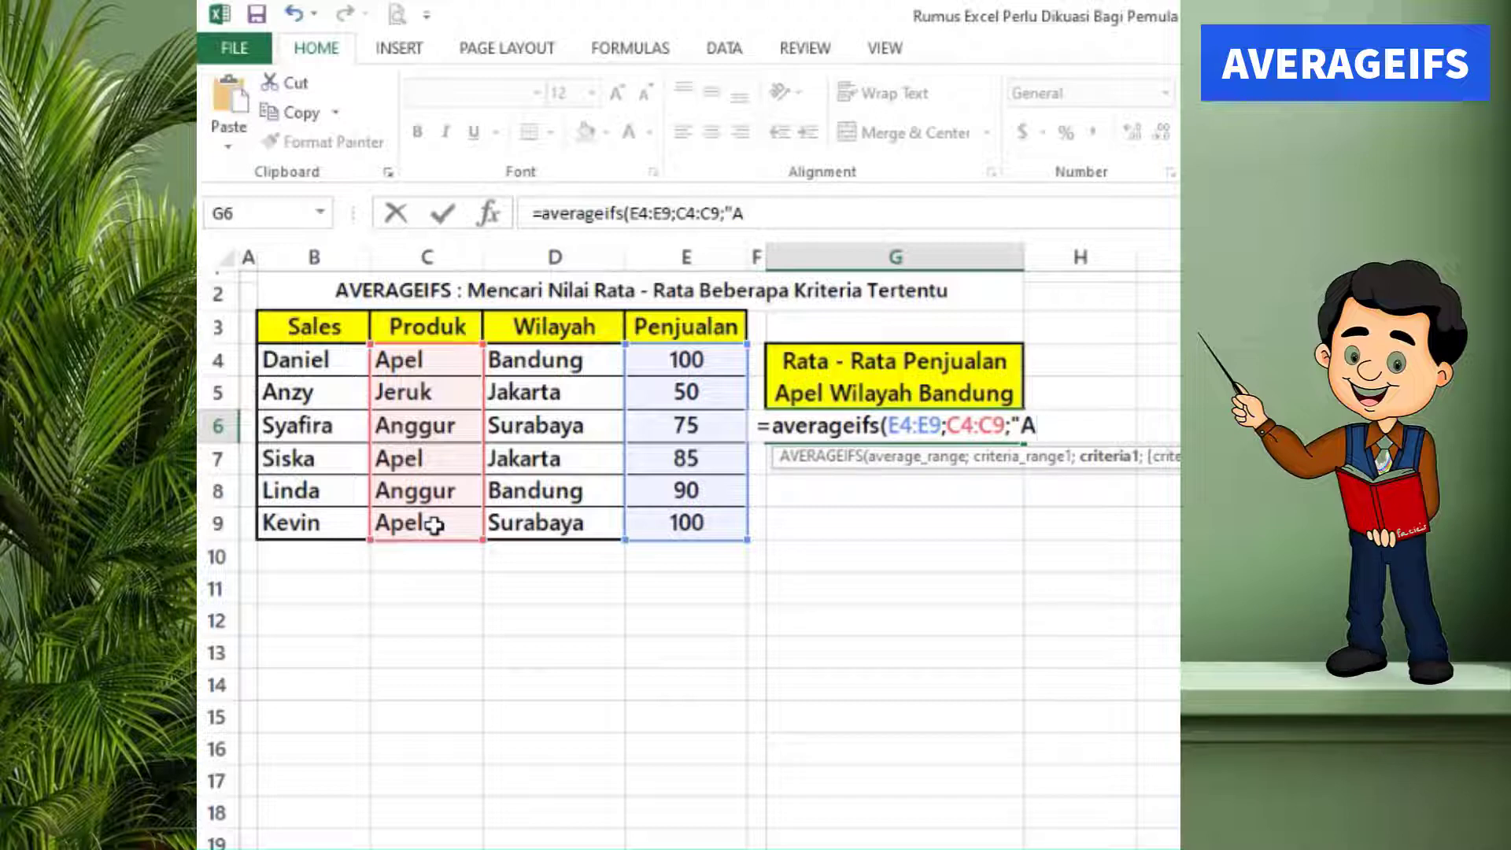
text(pel)
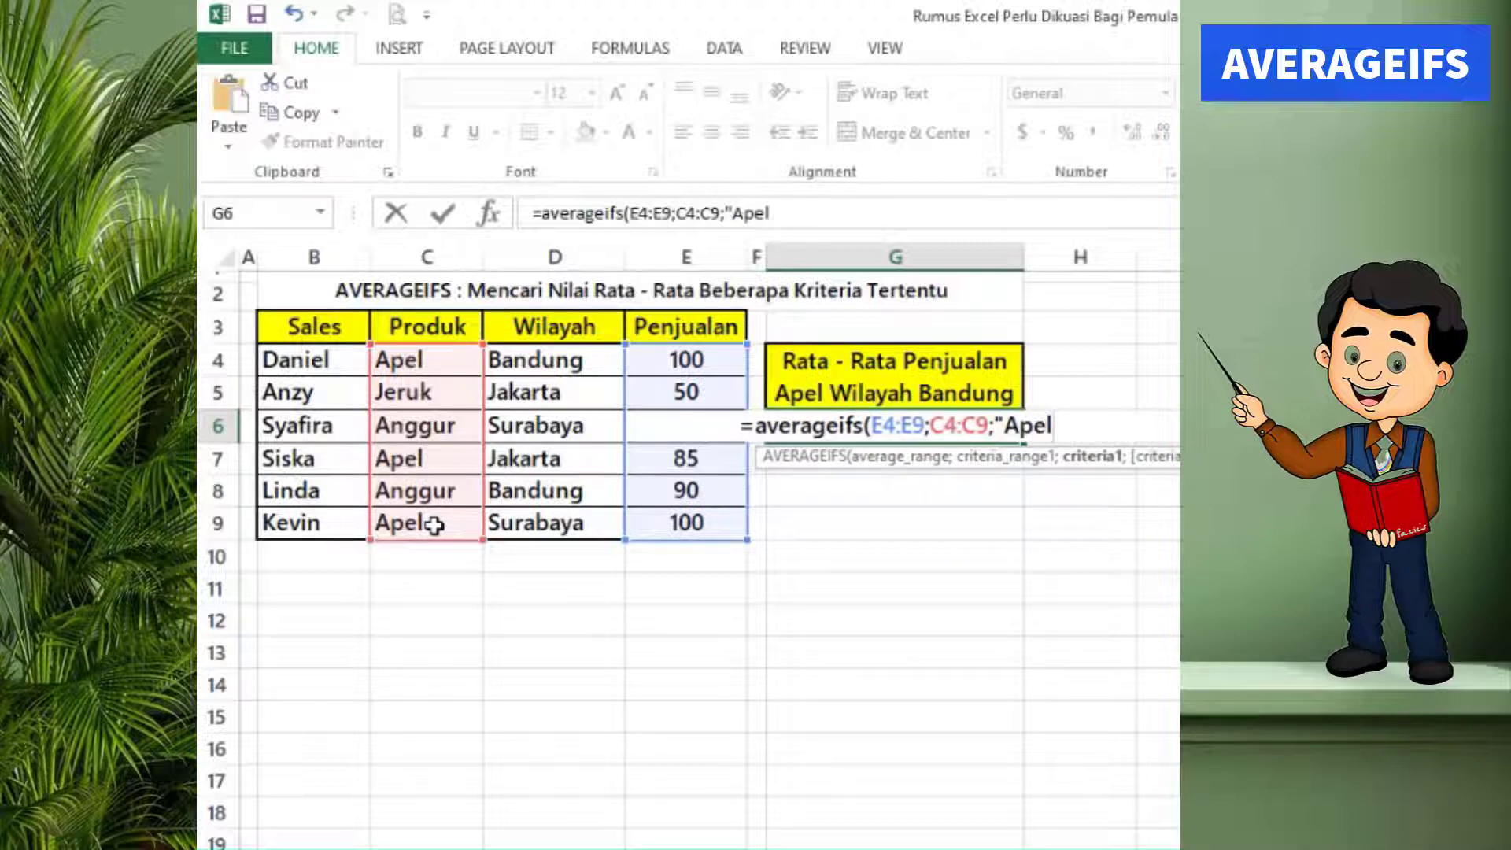
text(";)
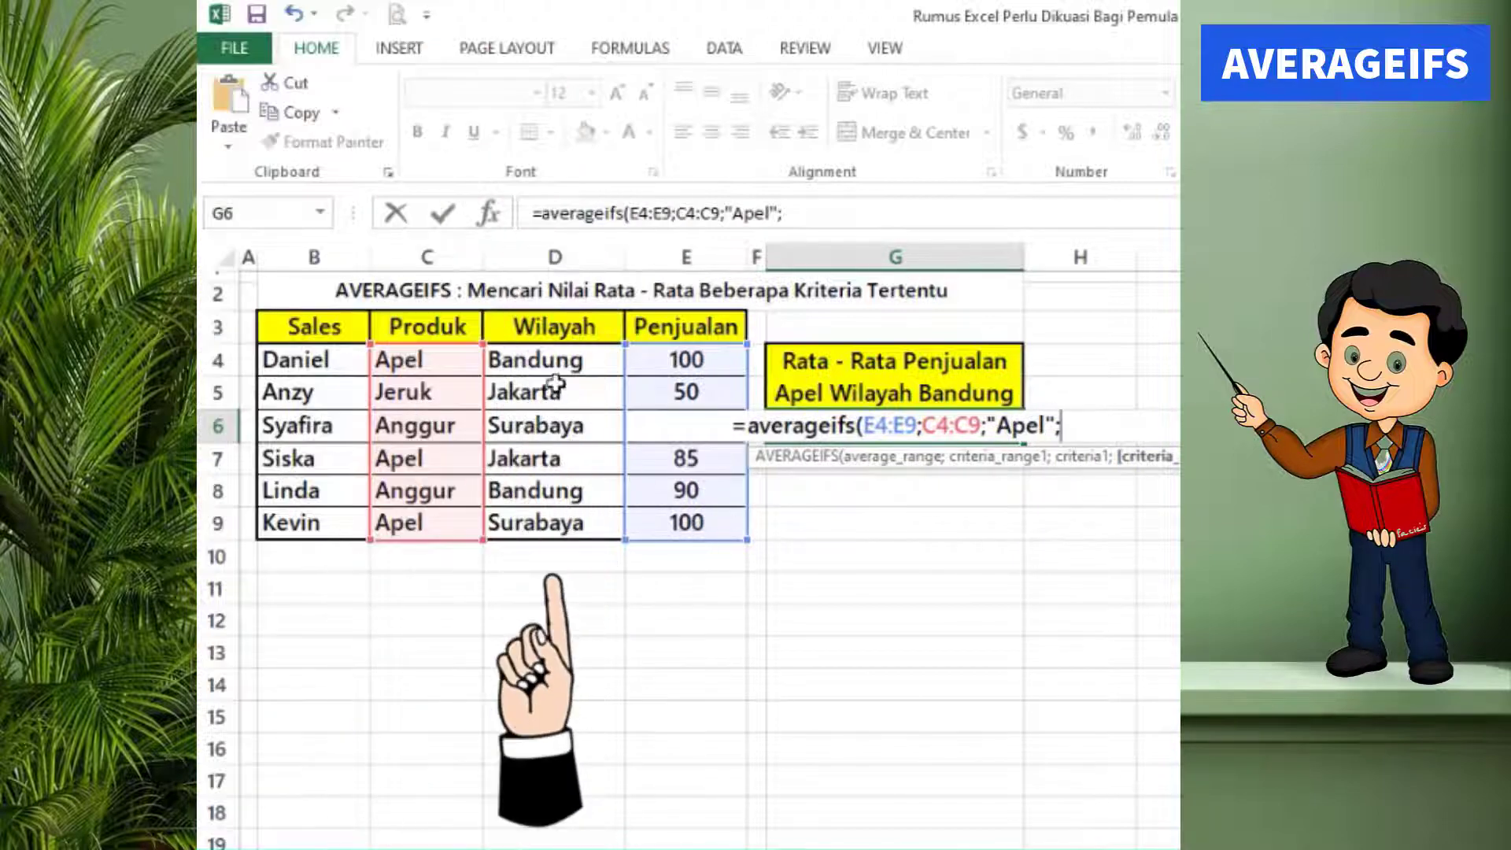
Add the second condition, Wilayah cells D4:D9 matching "Bandung", and complete the AVERAGEIFS formula in G6.
drag(549, 362, 547, 523)
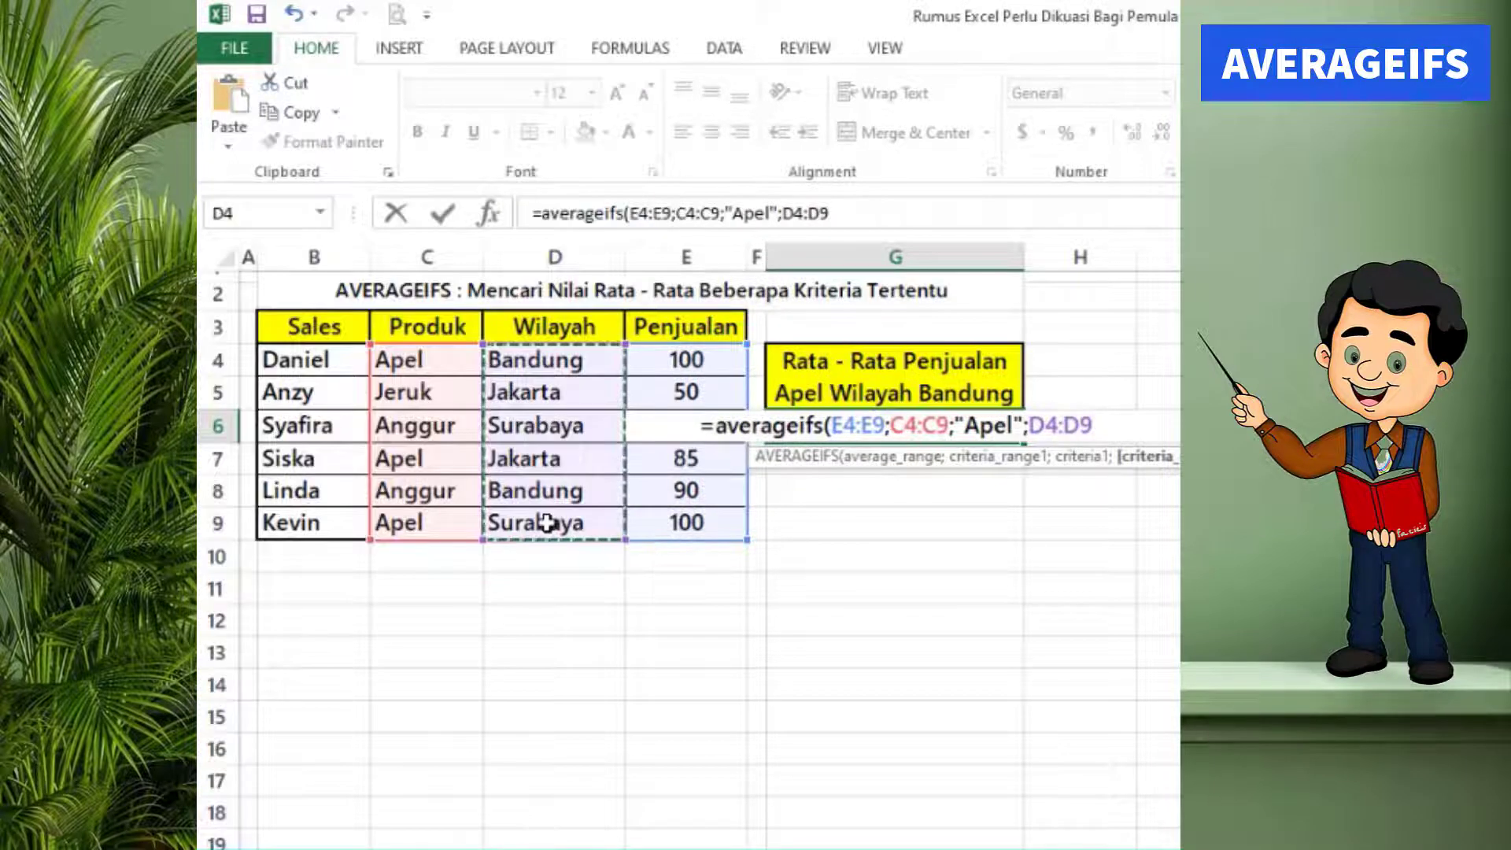
text(;")
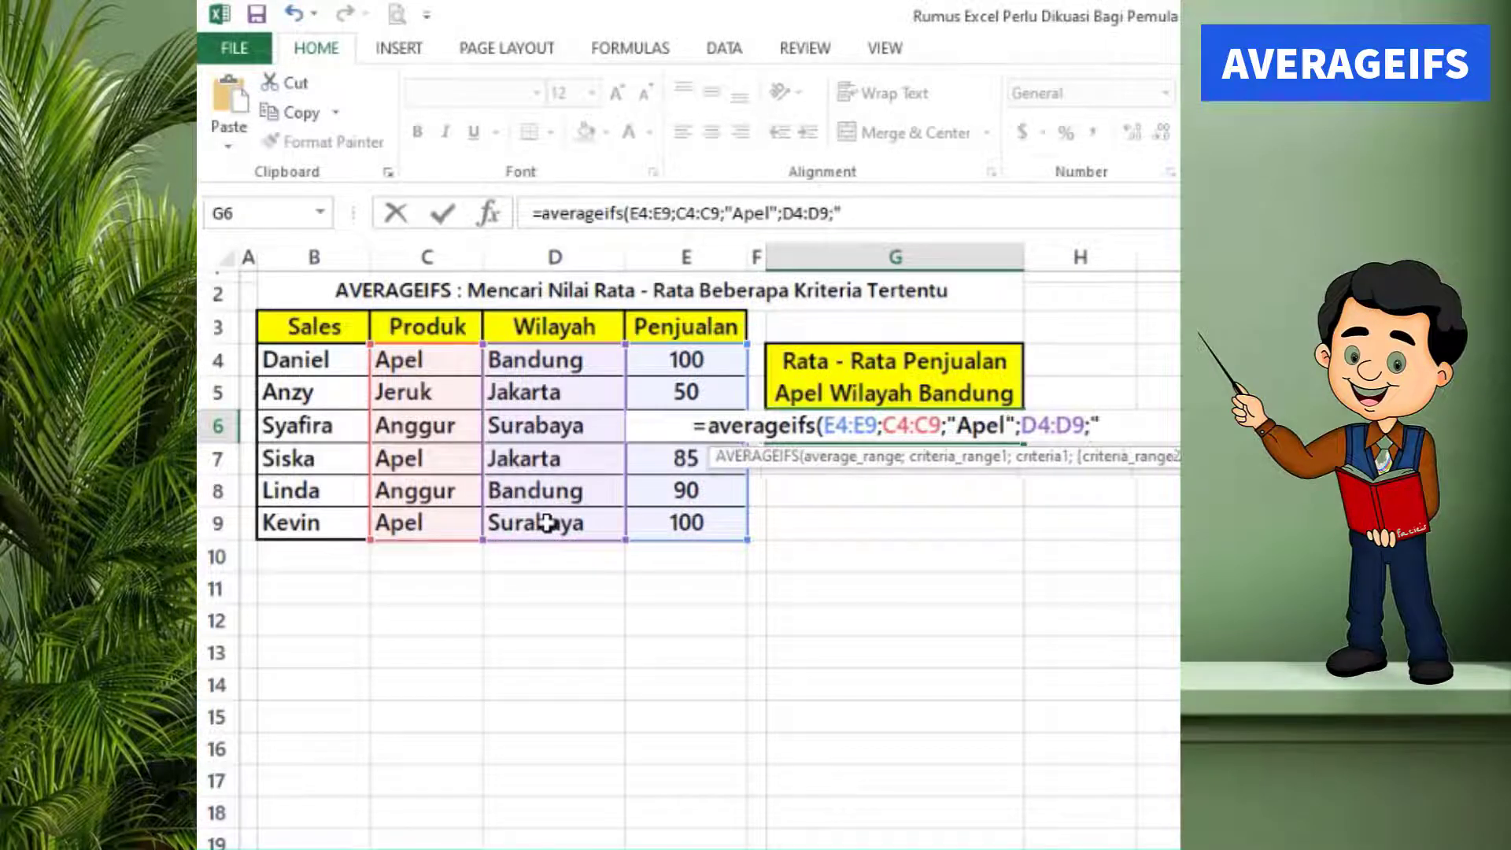
text(Bandu)
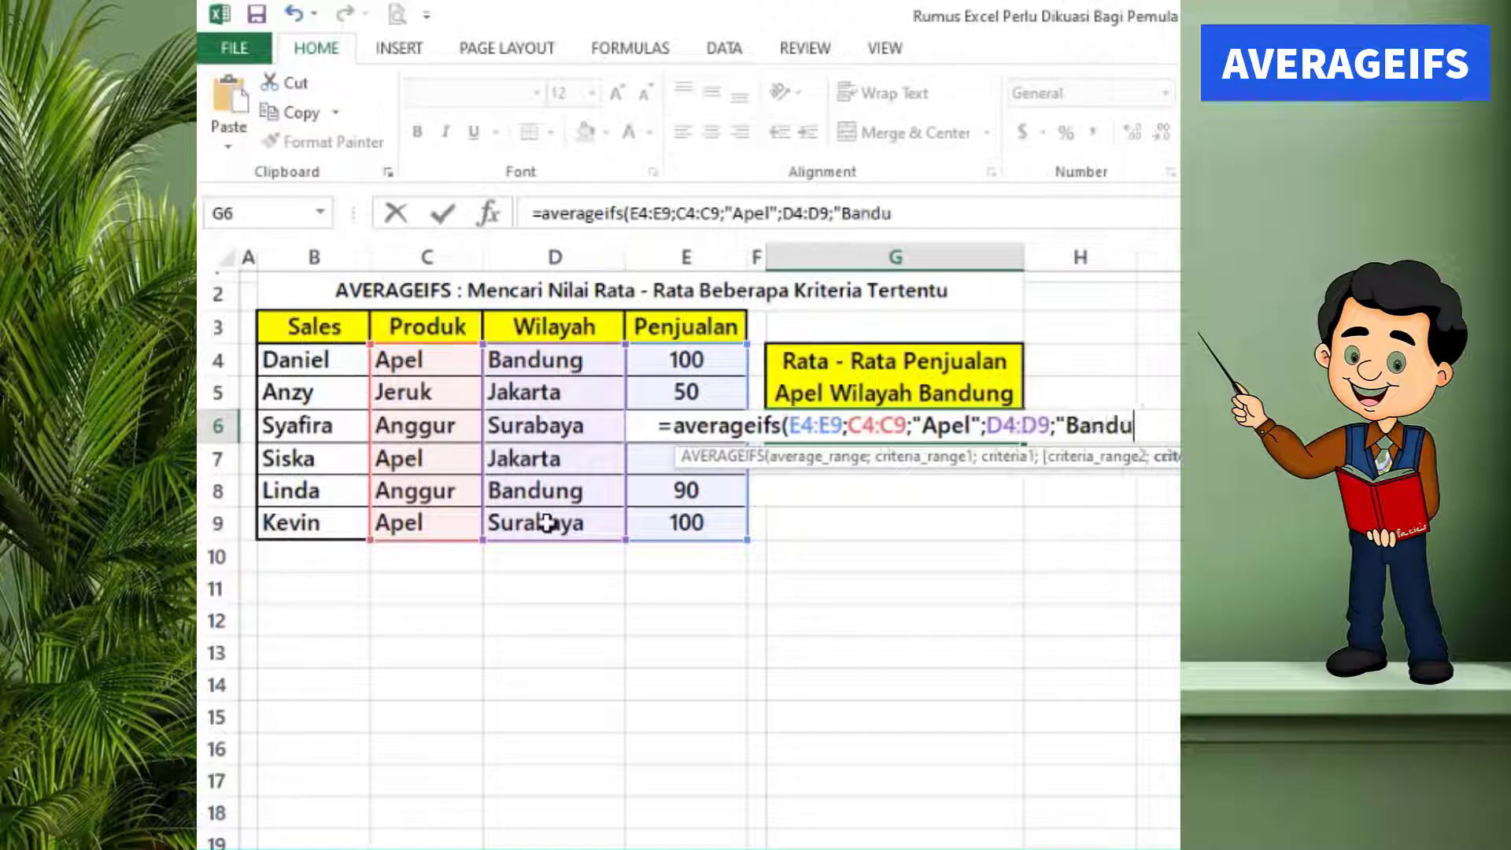
text(ng")
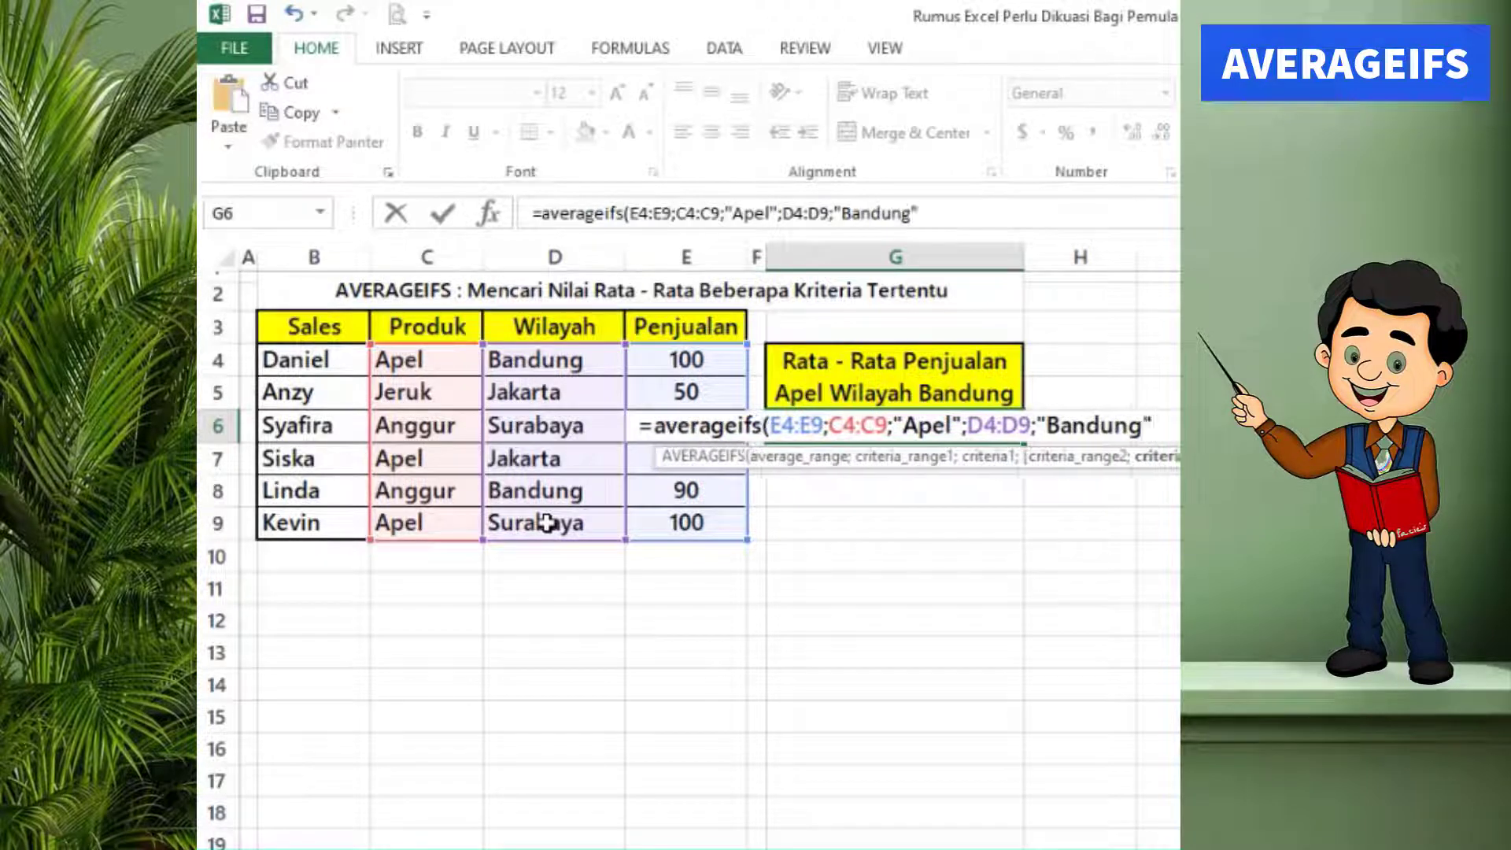
key(Return)
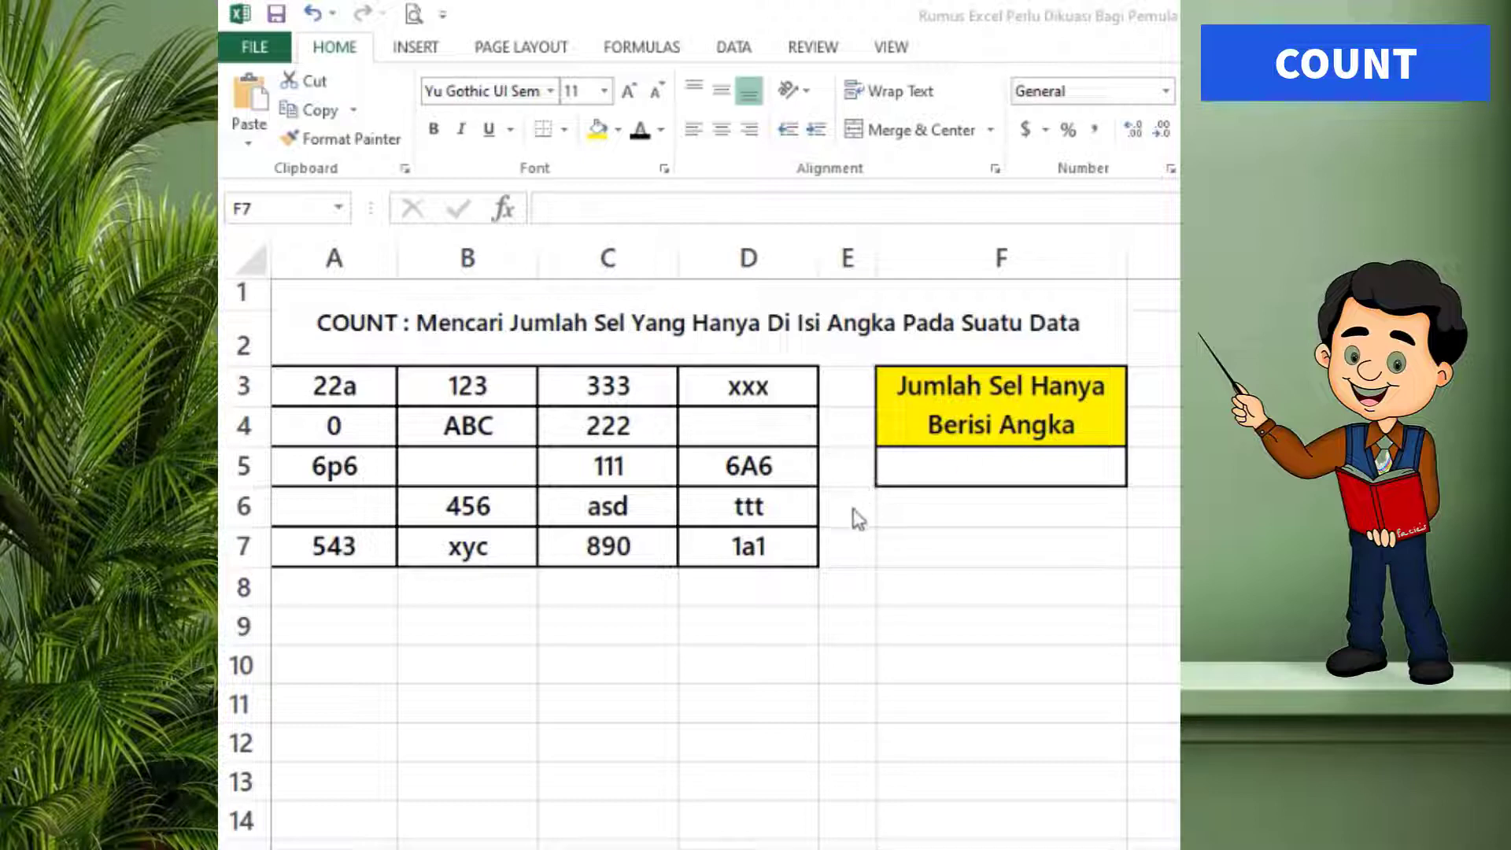
Count the cells containing only numbers by entering =COUNT(A3:D7) in F5.
click(1027, 468)
text(=count)
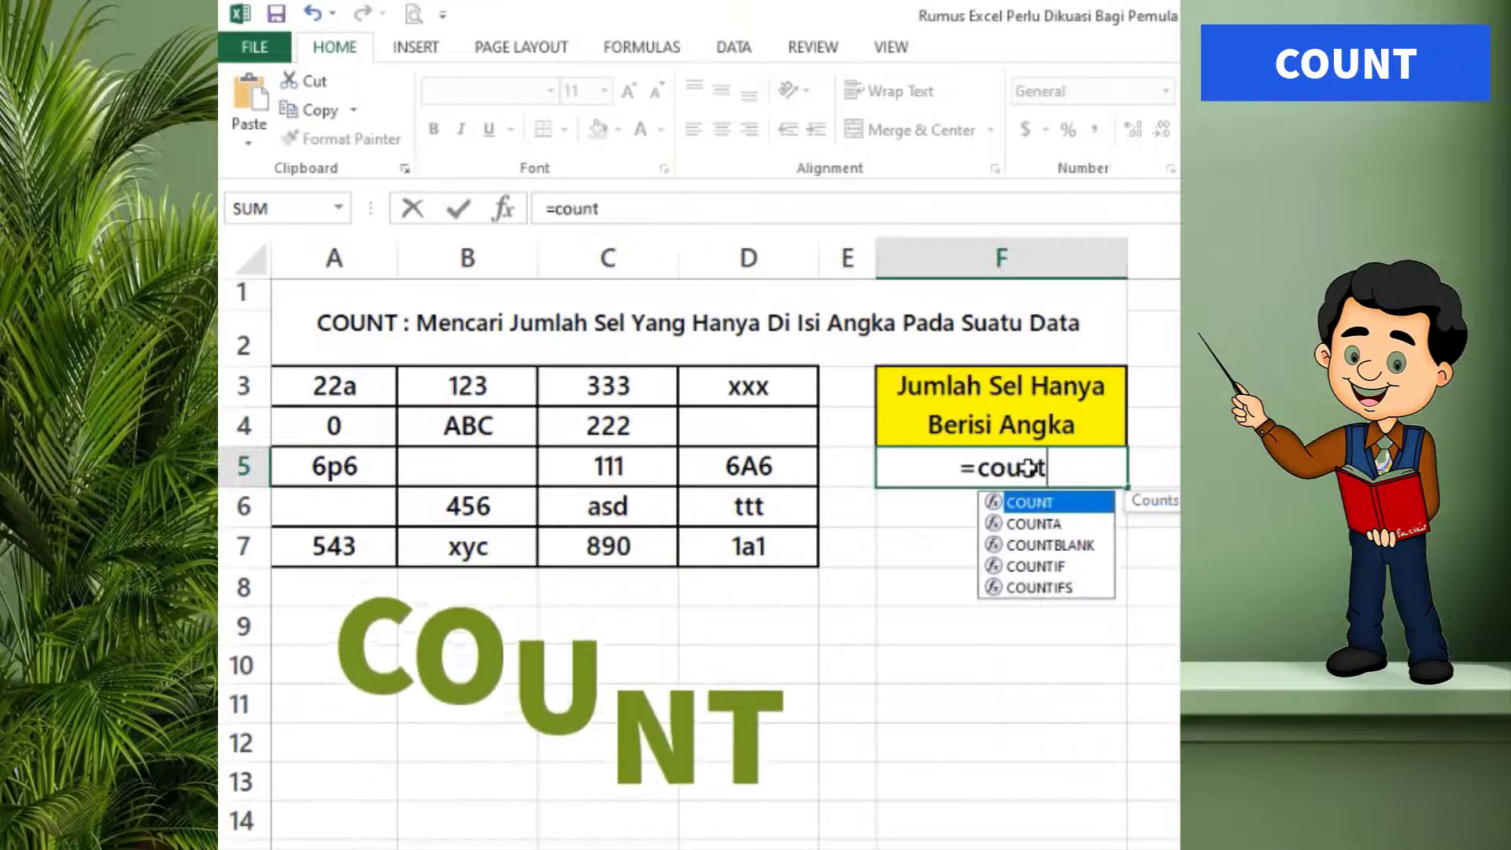
key(Tab)
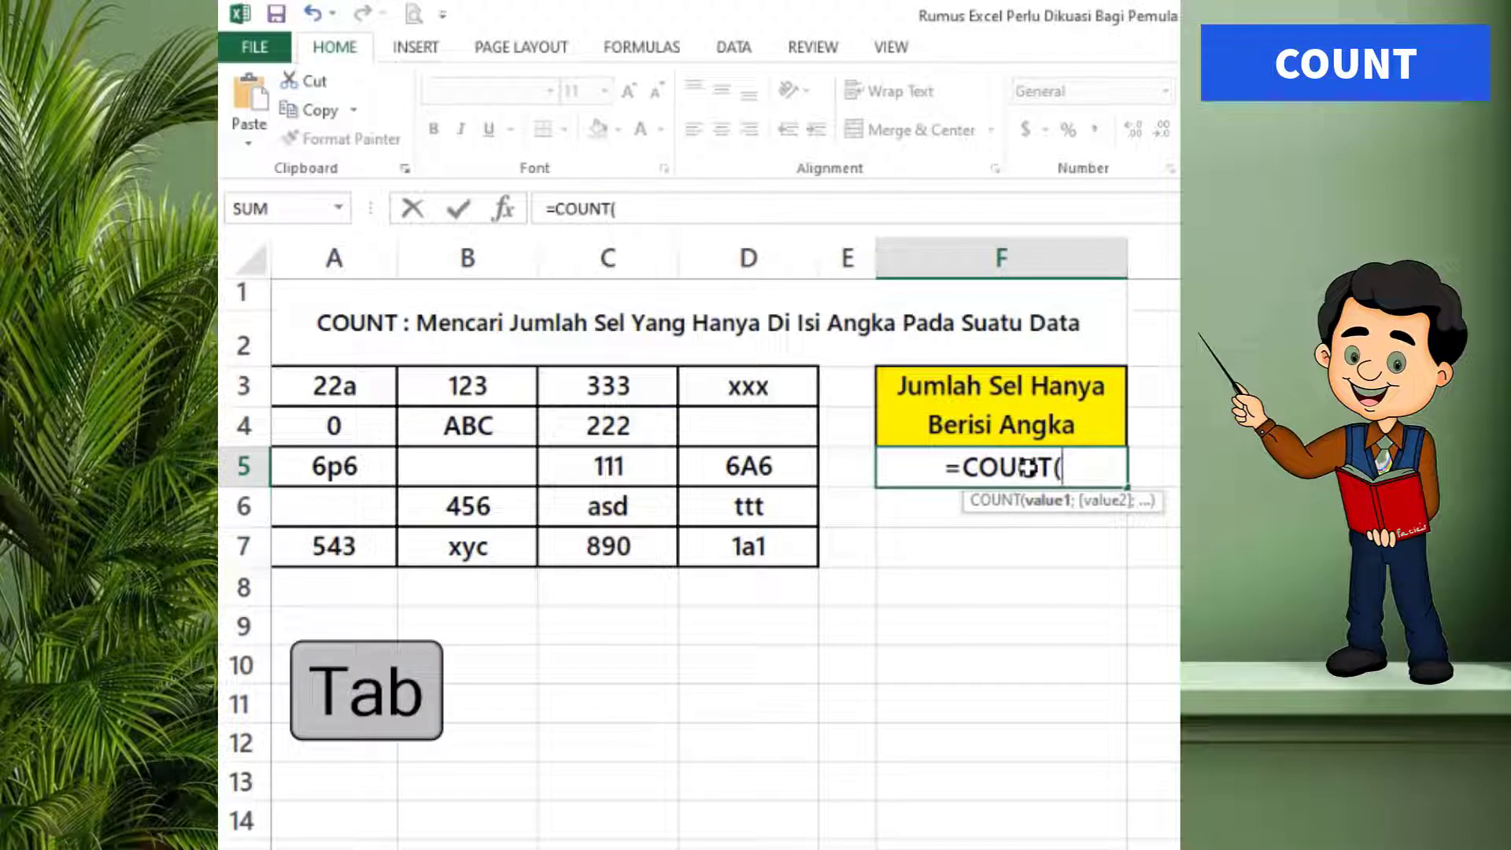
drag(376, 386, 762, 541)
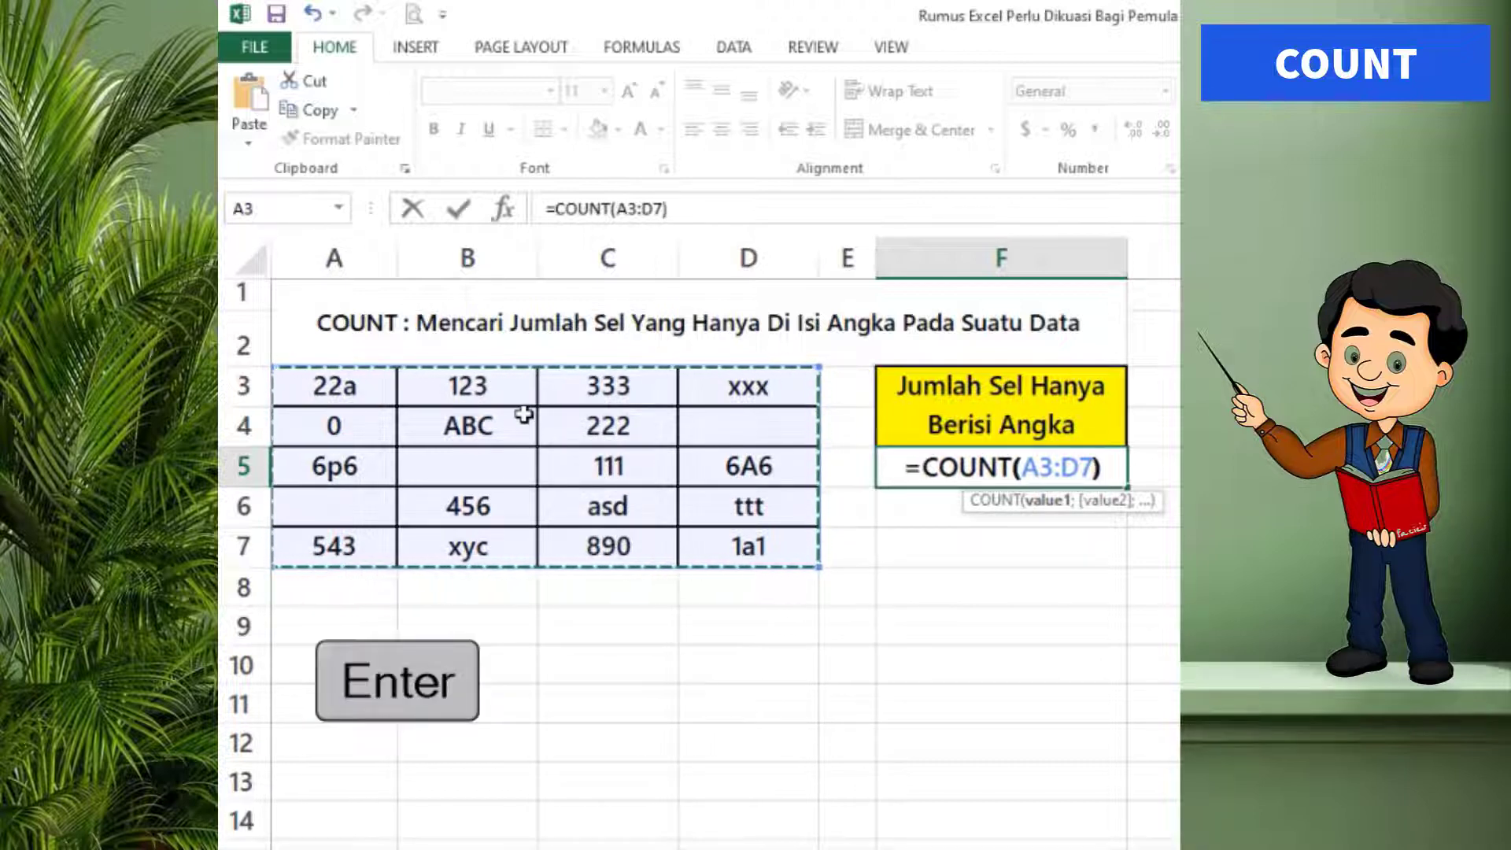
key(Return)
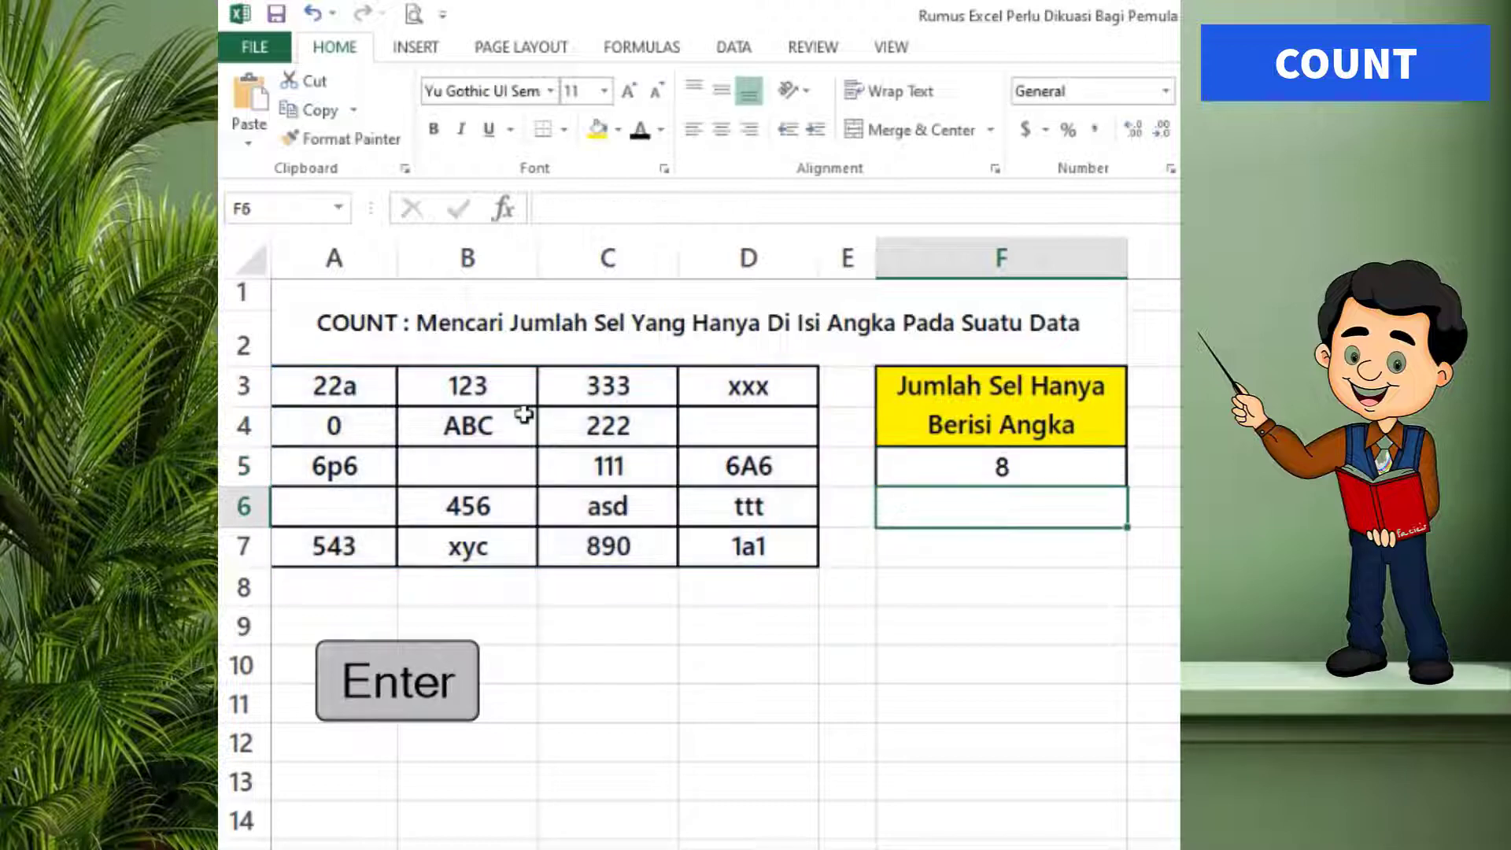
Count the filled cells, numbers or letters, in the COUNTA table by entering =COUNTA(A3:D7) in F5.
click(1006, 469)
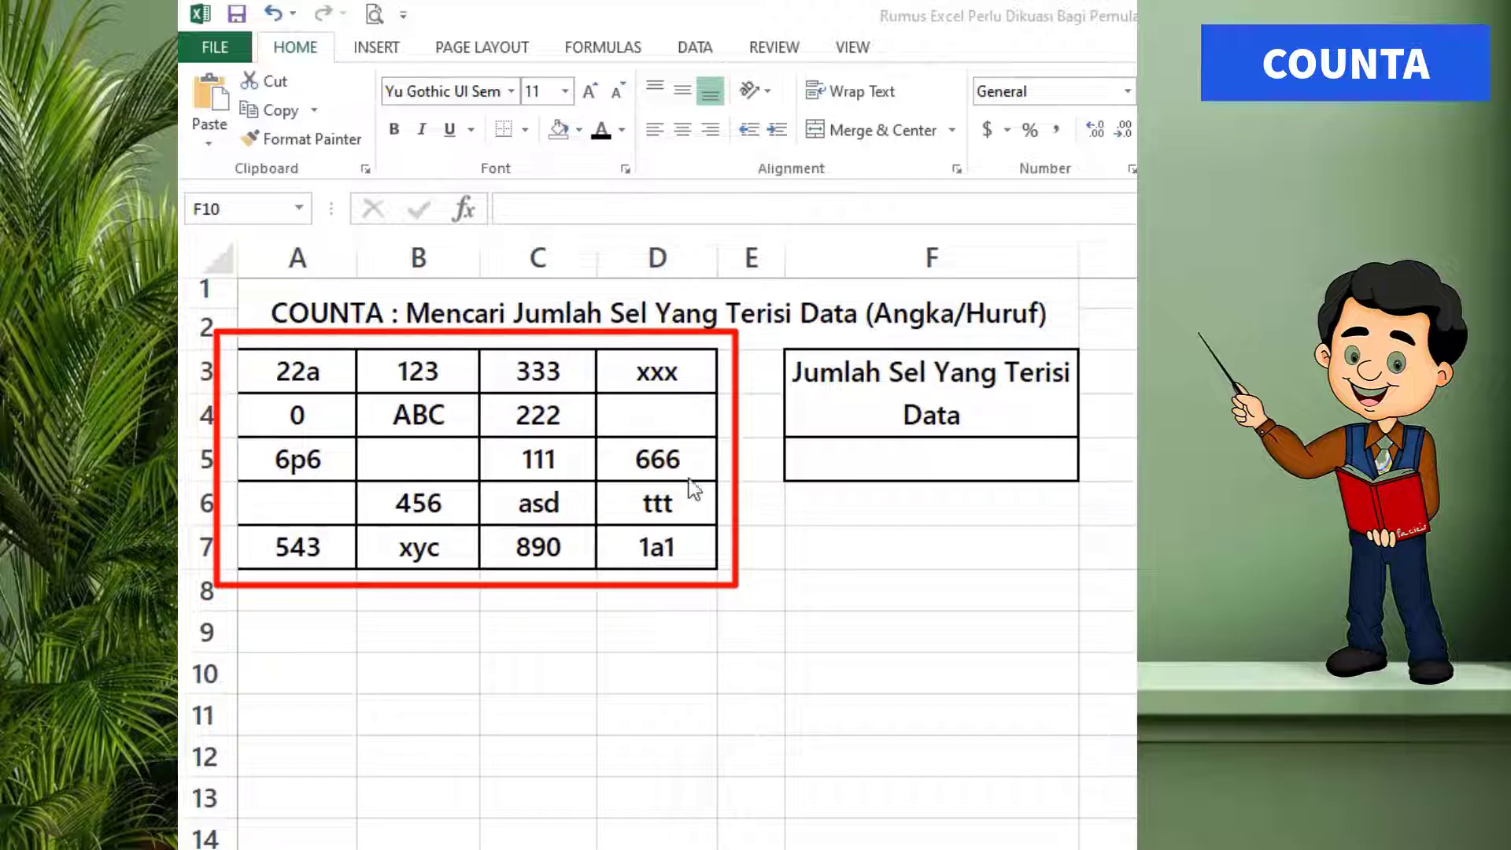
click(968, 458)
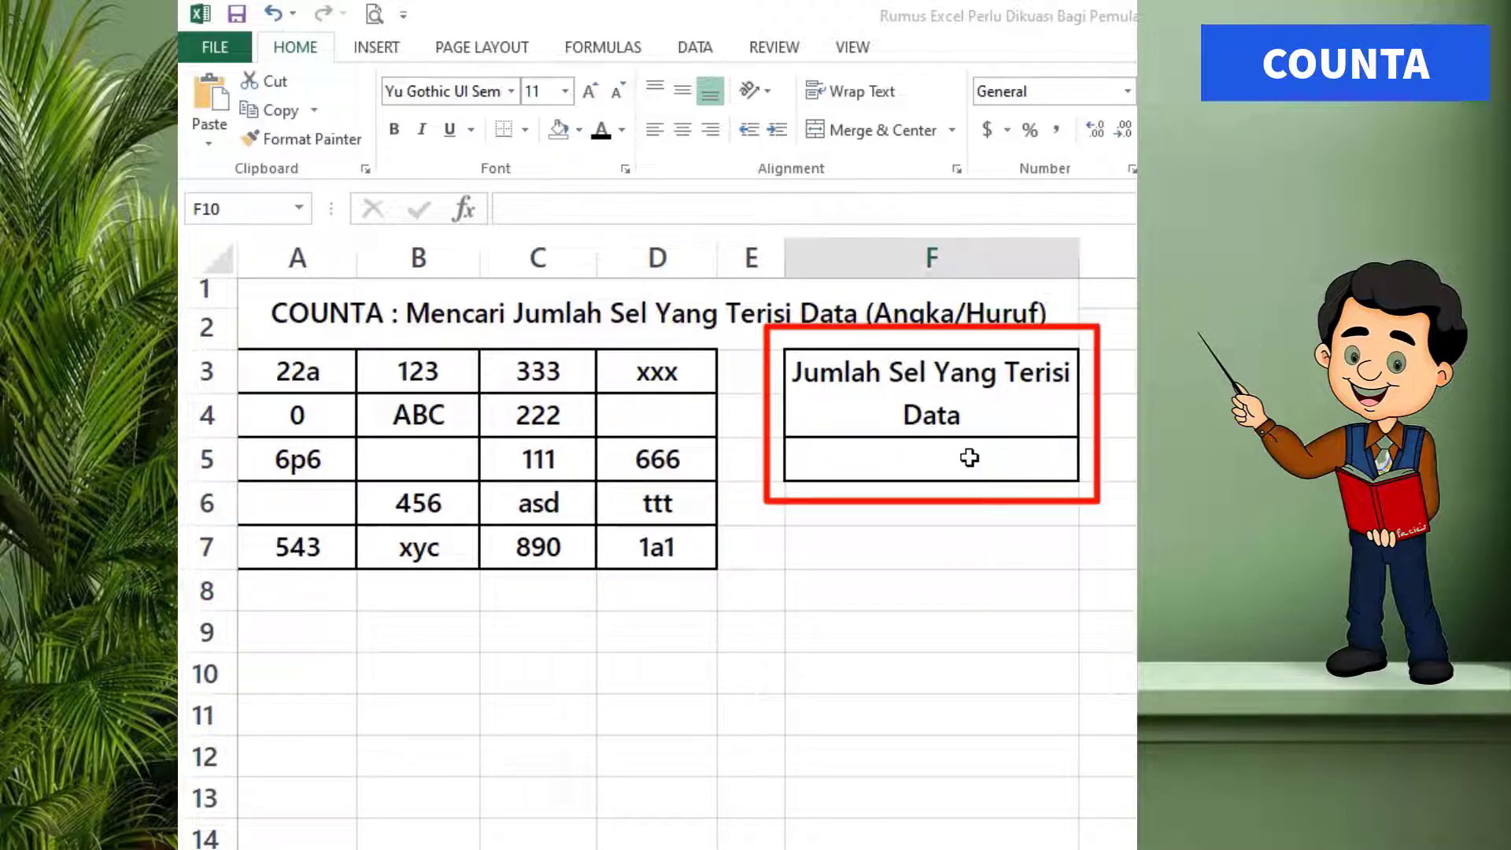
click(967, 458)
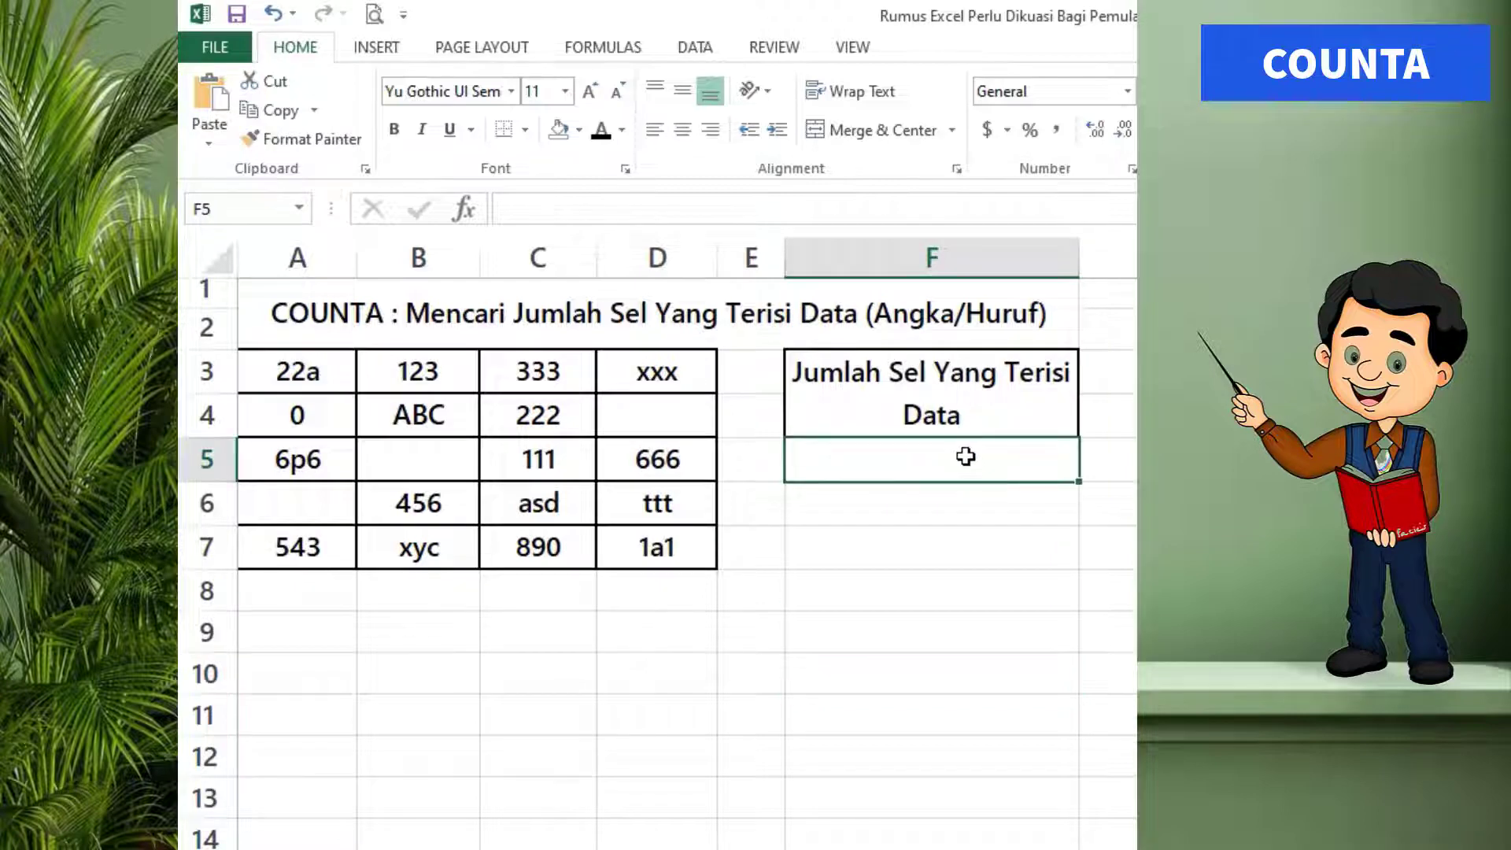
text(=c)
text(ounta)
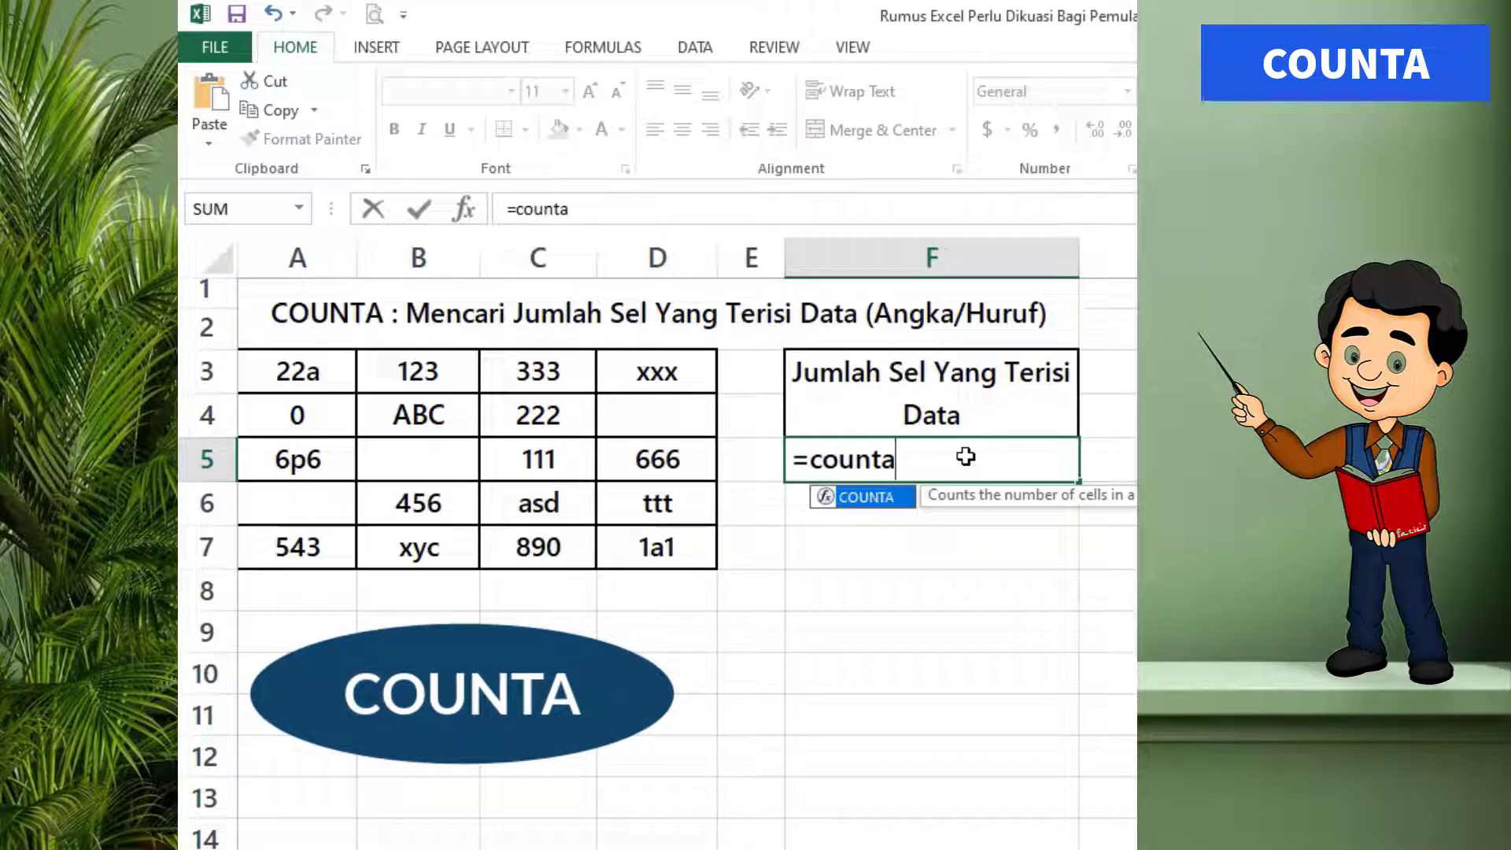
key(Tab)
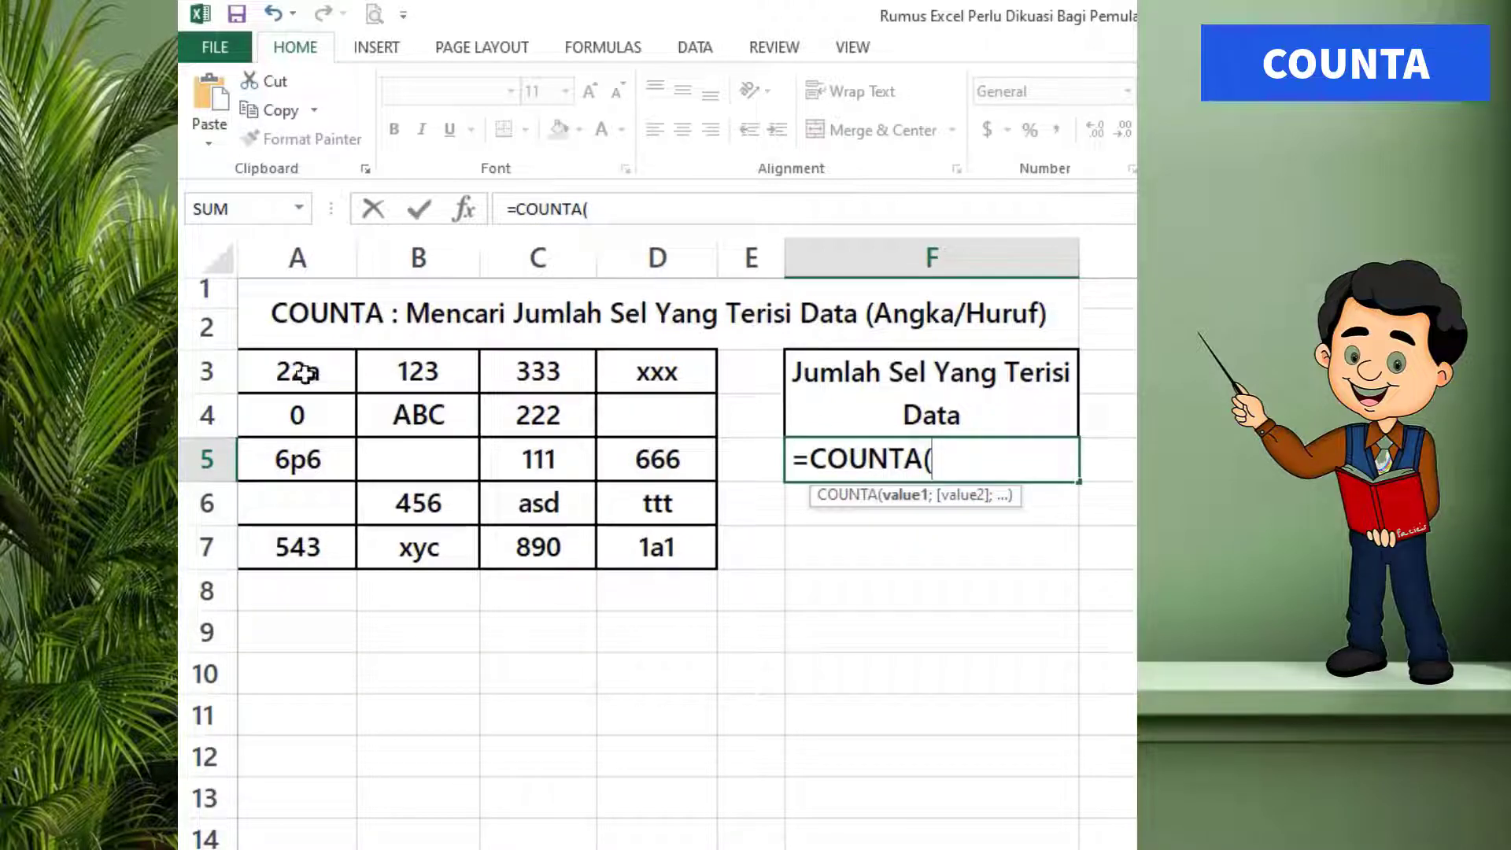
drag(305, 374, 662, 552)
text())
key(Return)
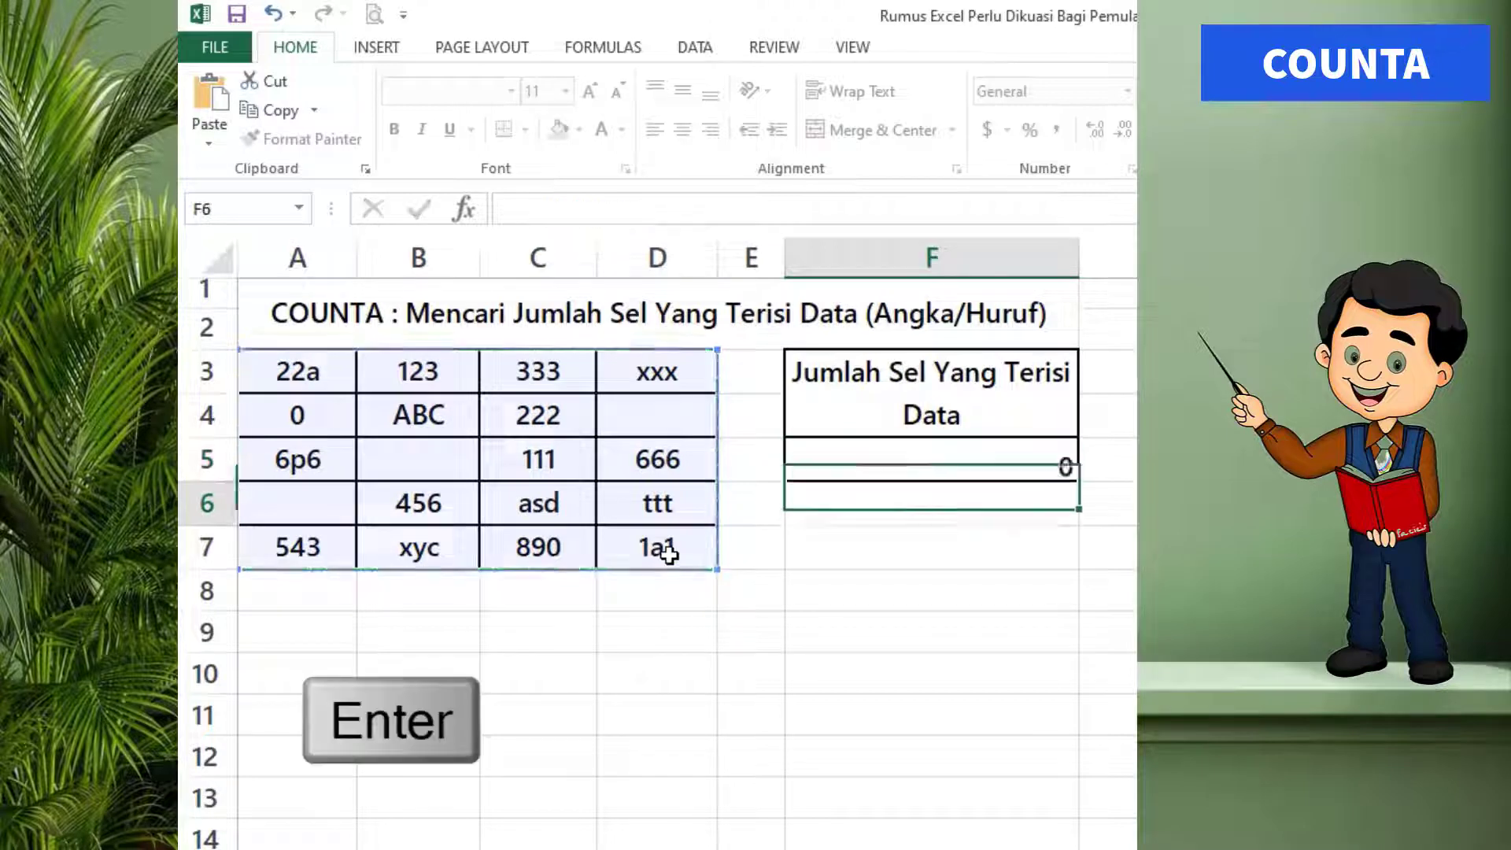
click(892, 461)
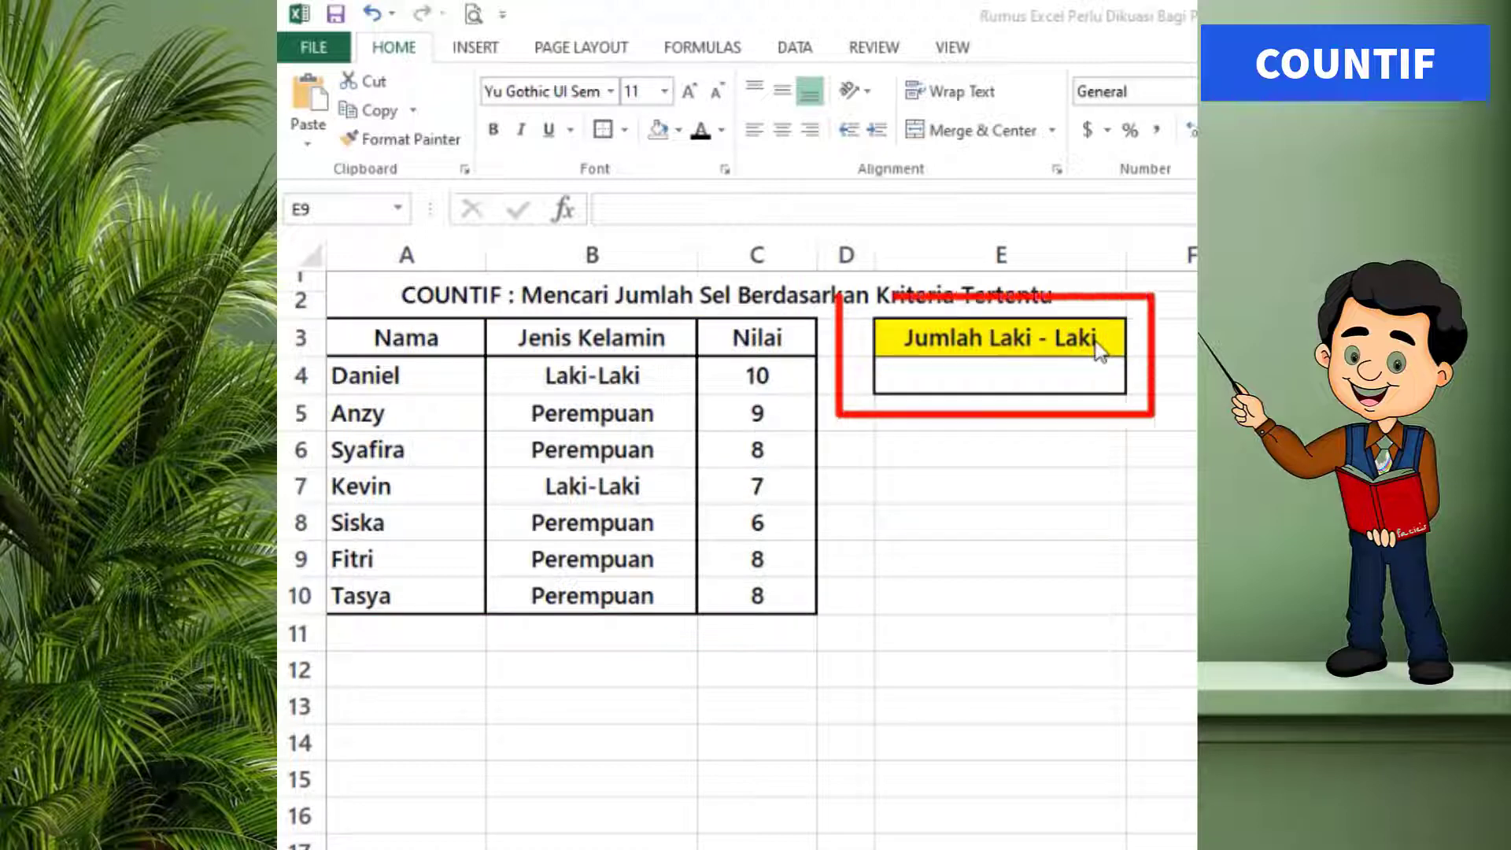
Start a COUNTIF formula in E4 under Jumlah Laki - Laki with the Jenis Kelamin cells B4:B10 as the range.
click(1037, 377)
text(=)
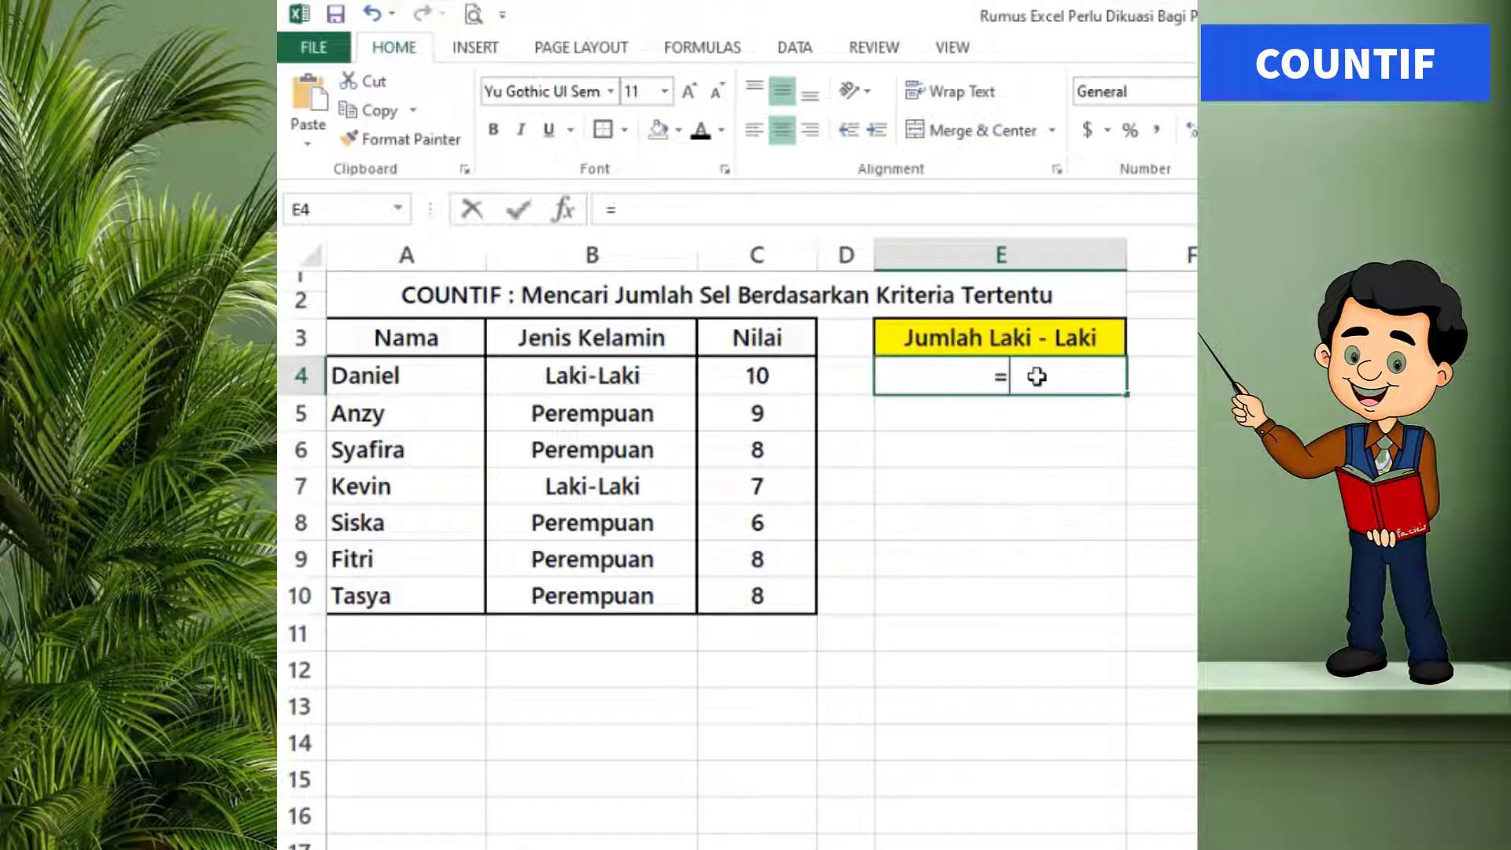
text(countif)
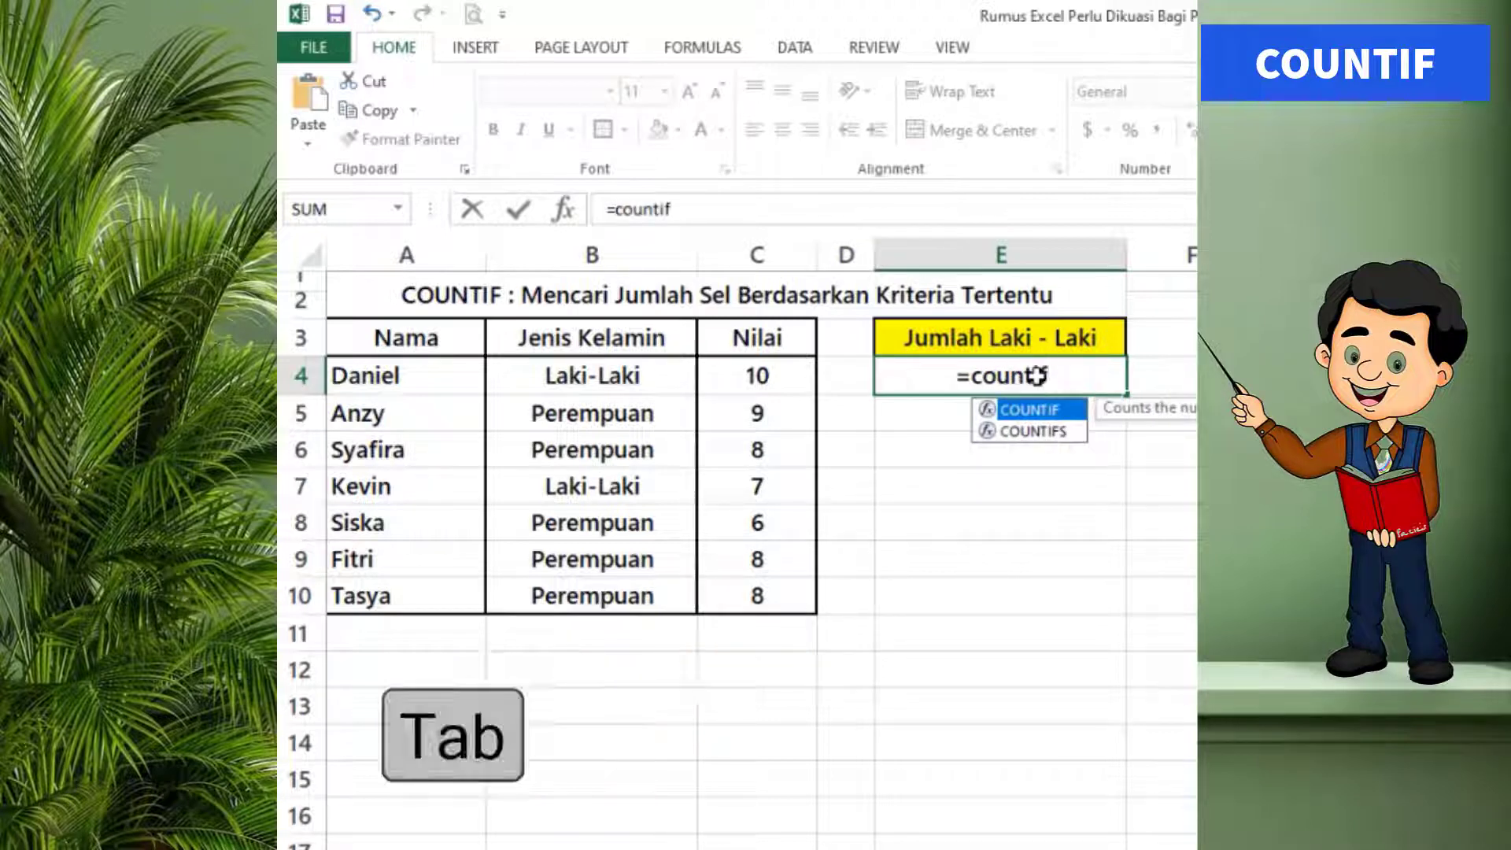
key(Tab)
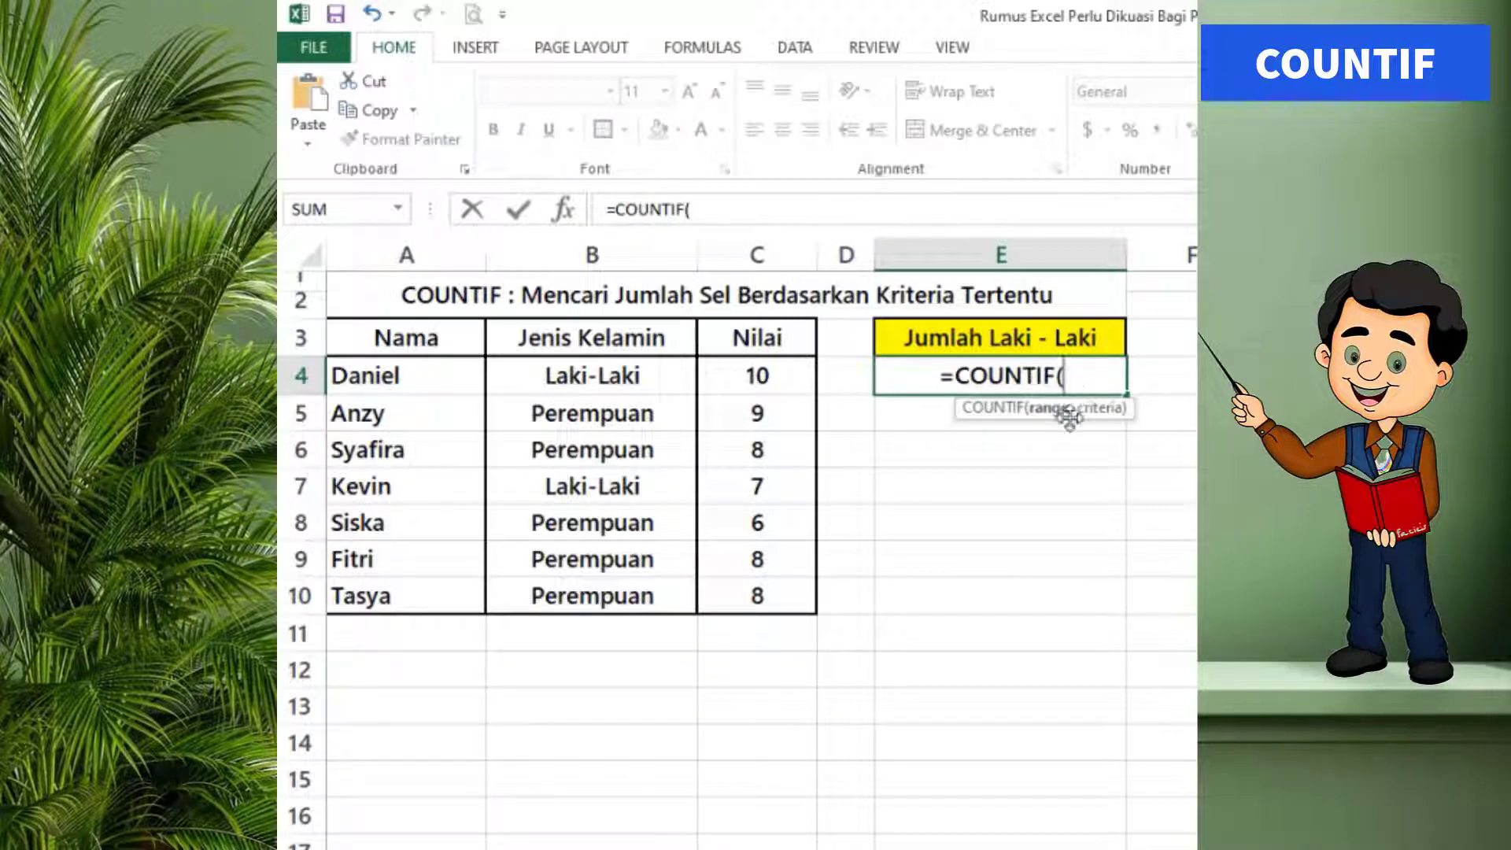
drag(633, 378, 620, 596)
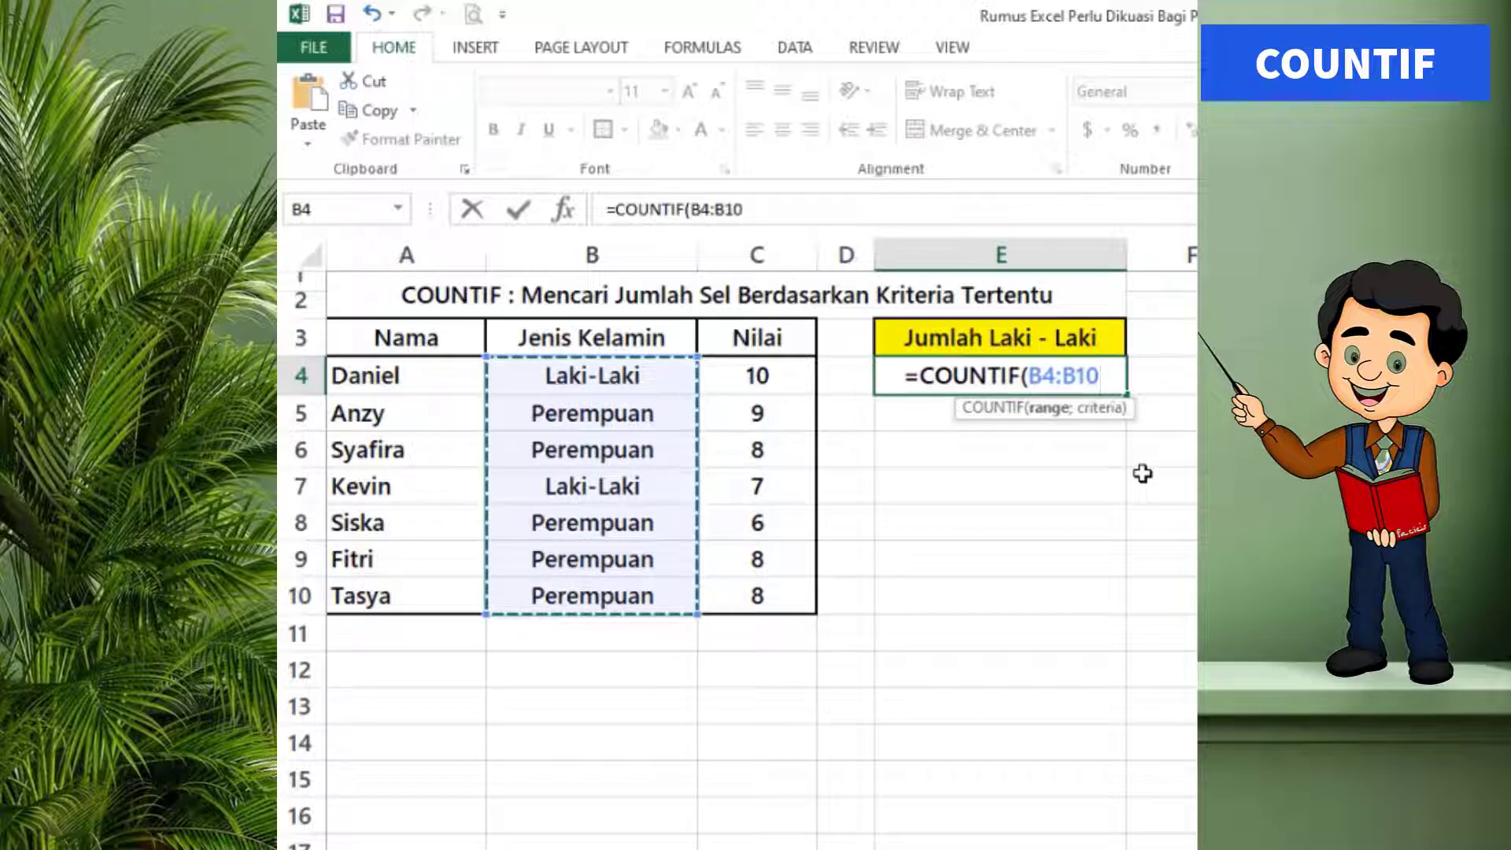
Set the COUNTIF criterion to "Laki-Laki" and complete the formula in E4.
text(;)
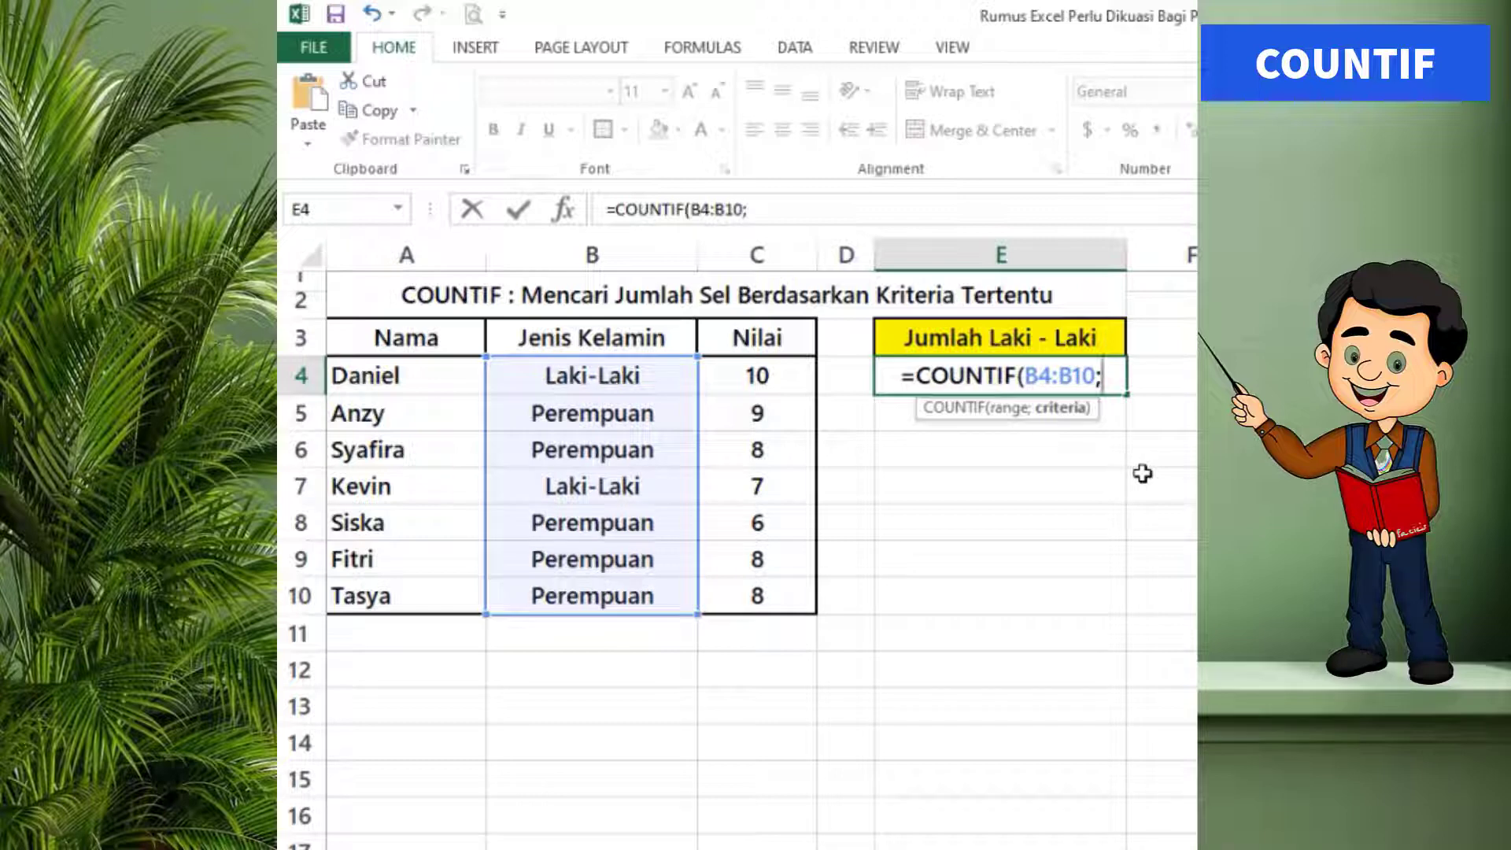
text(")
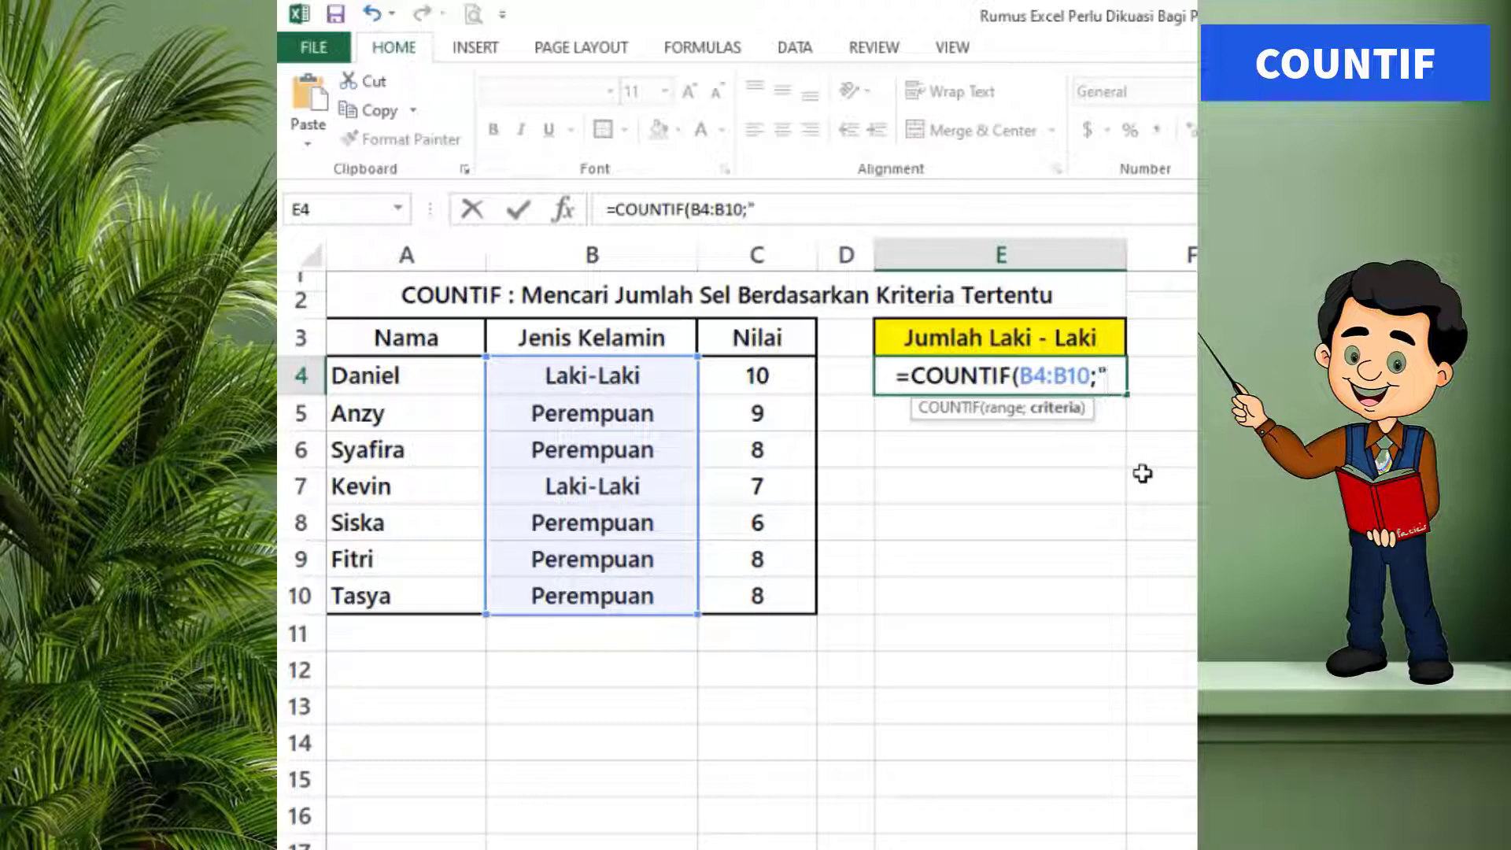
text(Laki-Laki)
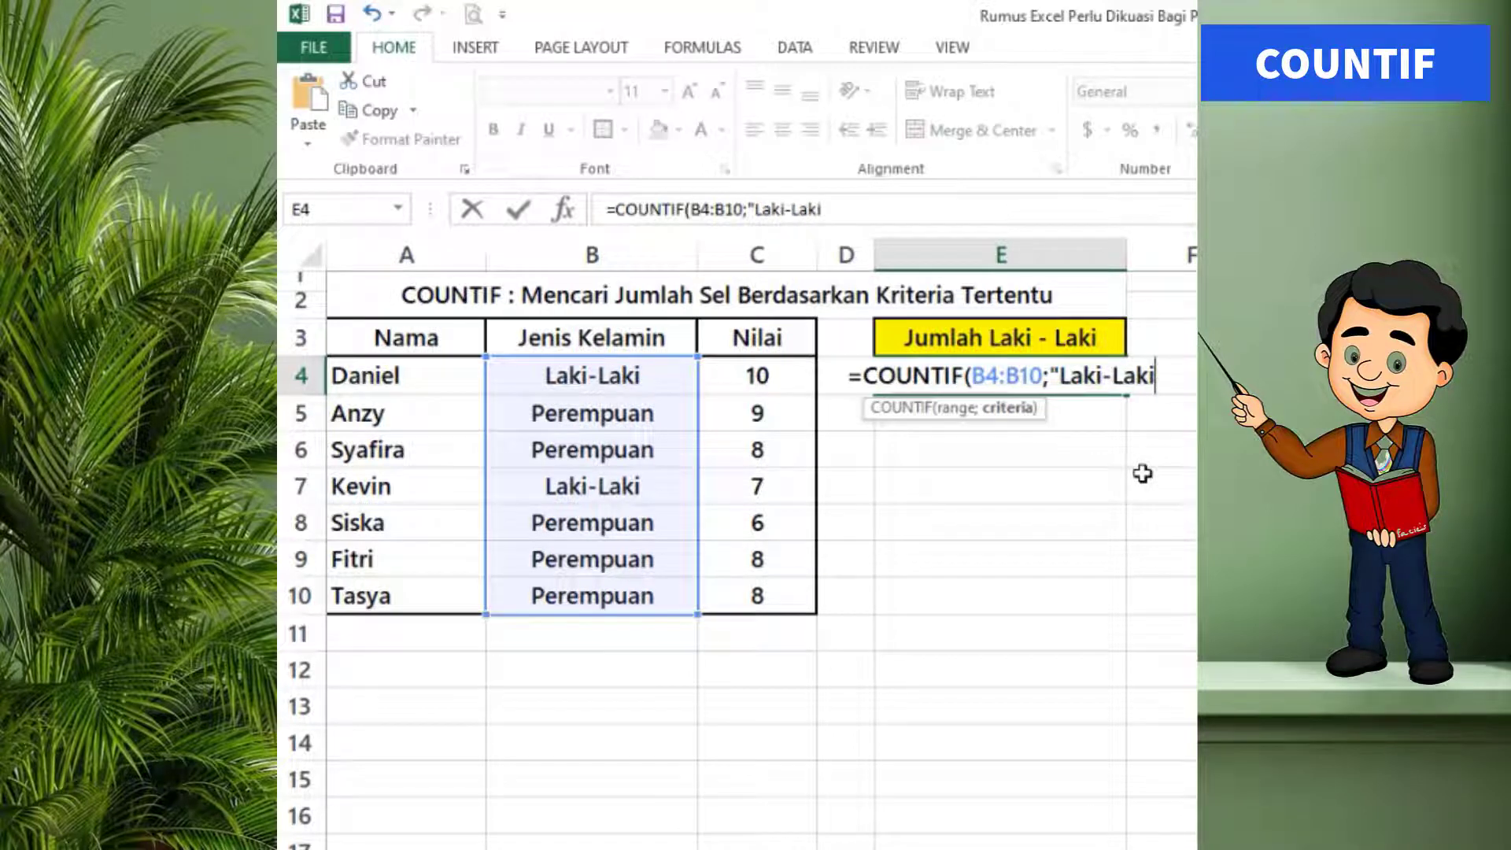
text(")
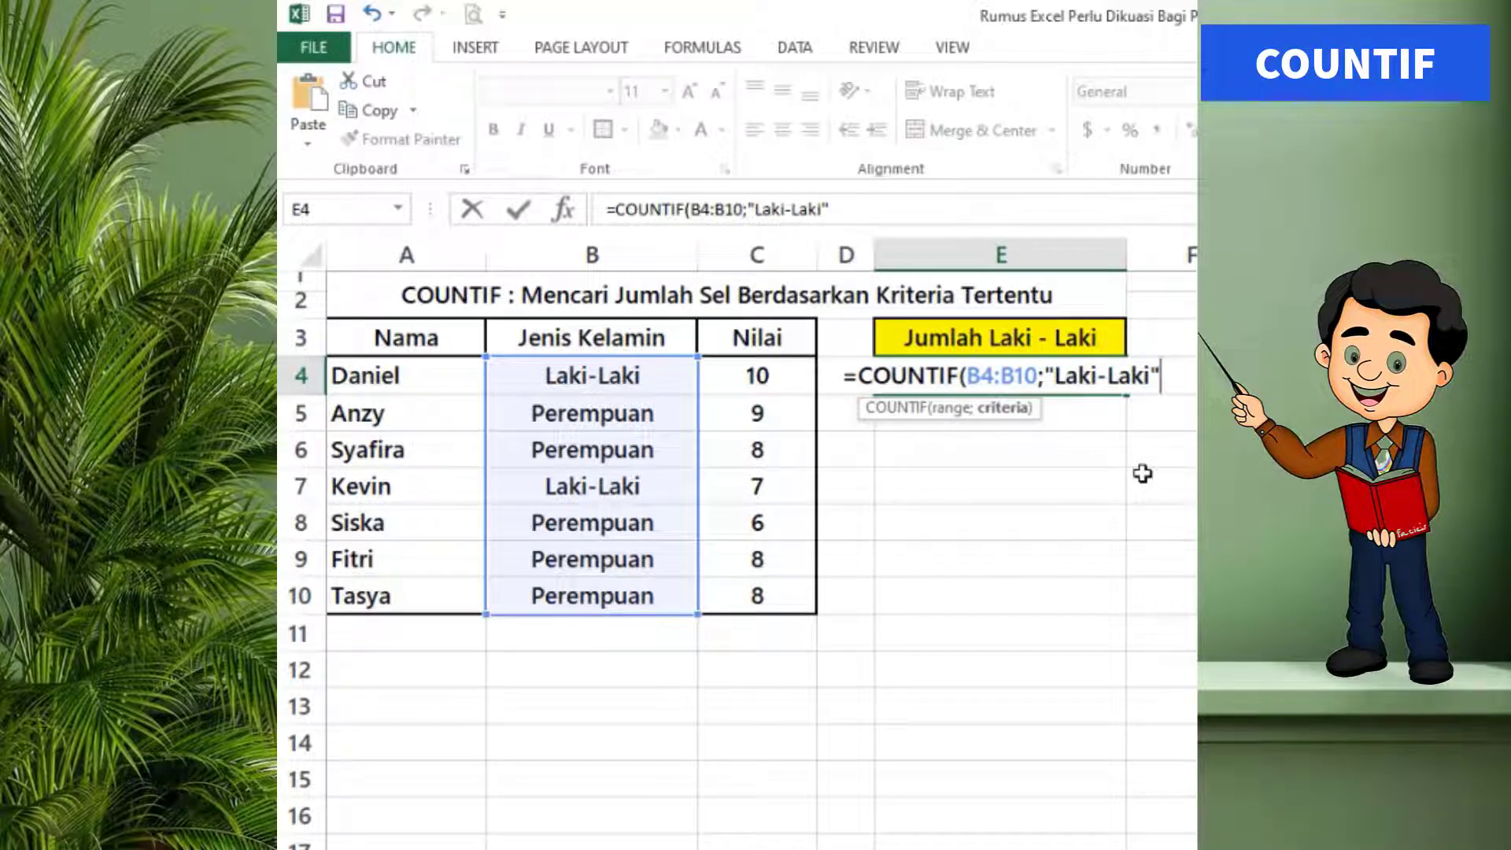
text())
key(Return)
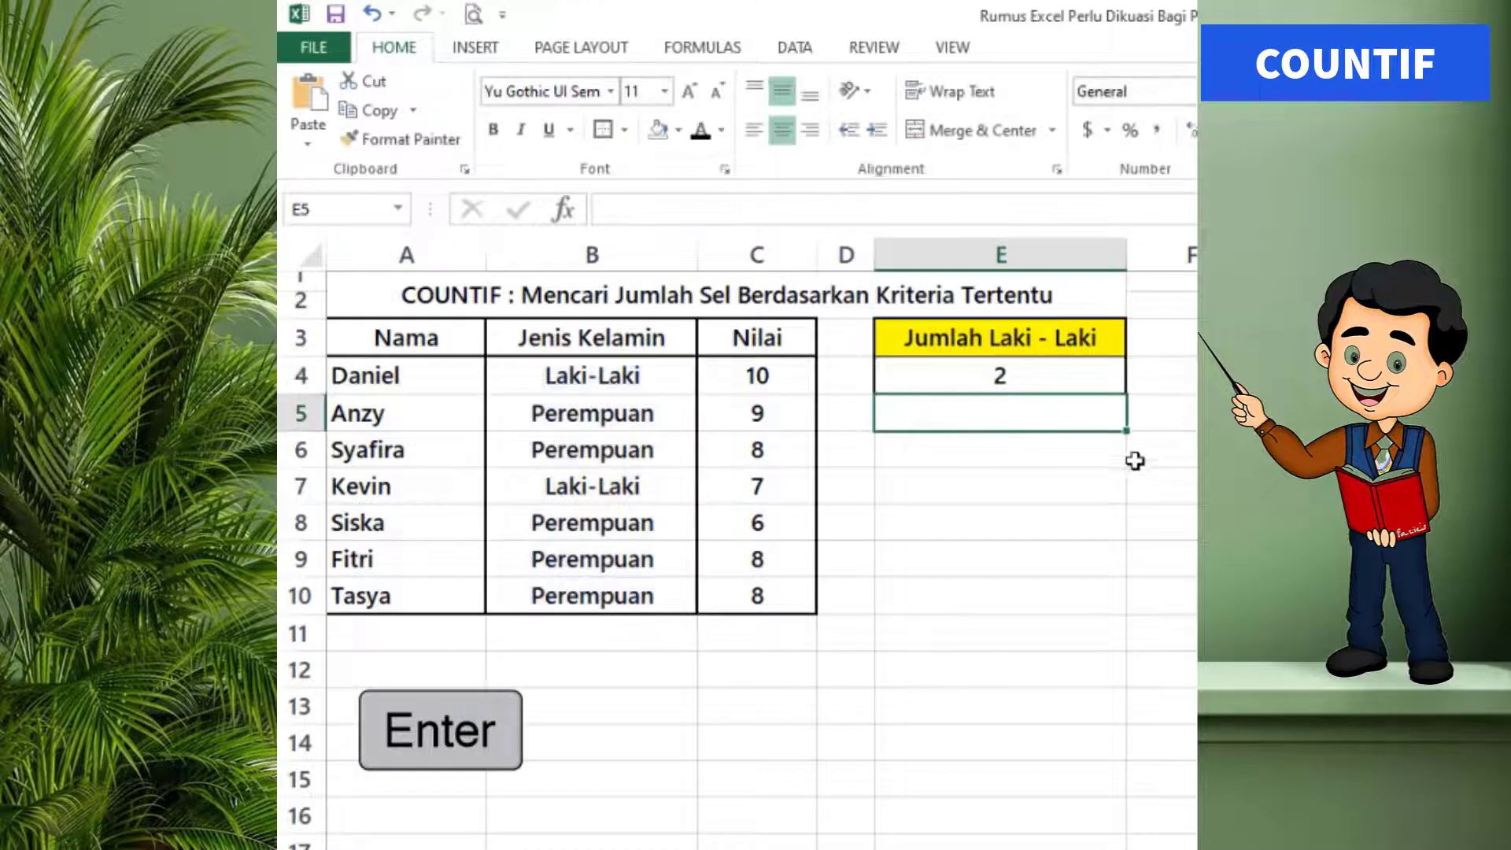
click(1016, 379)
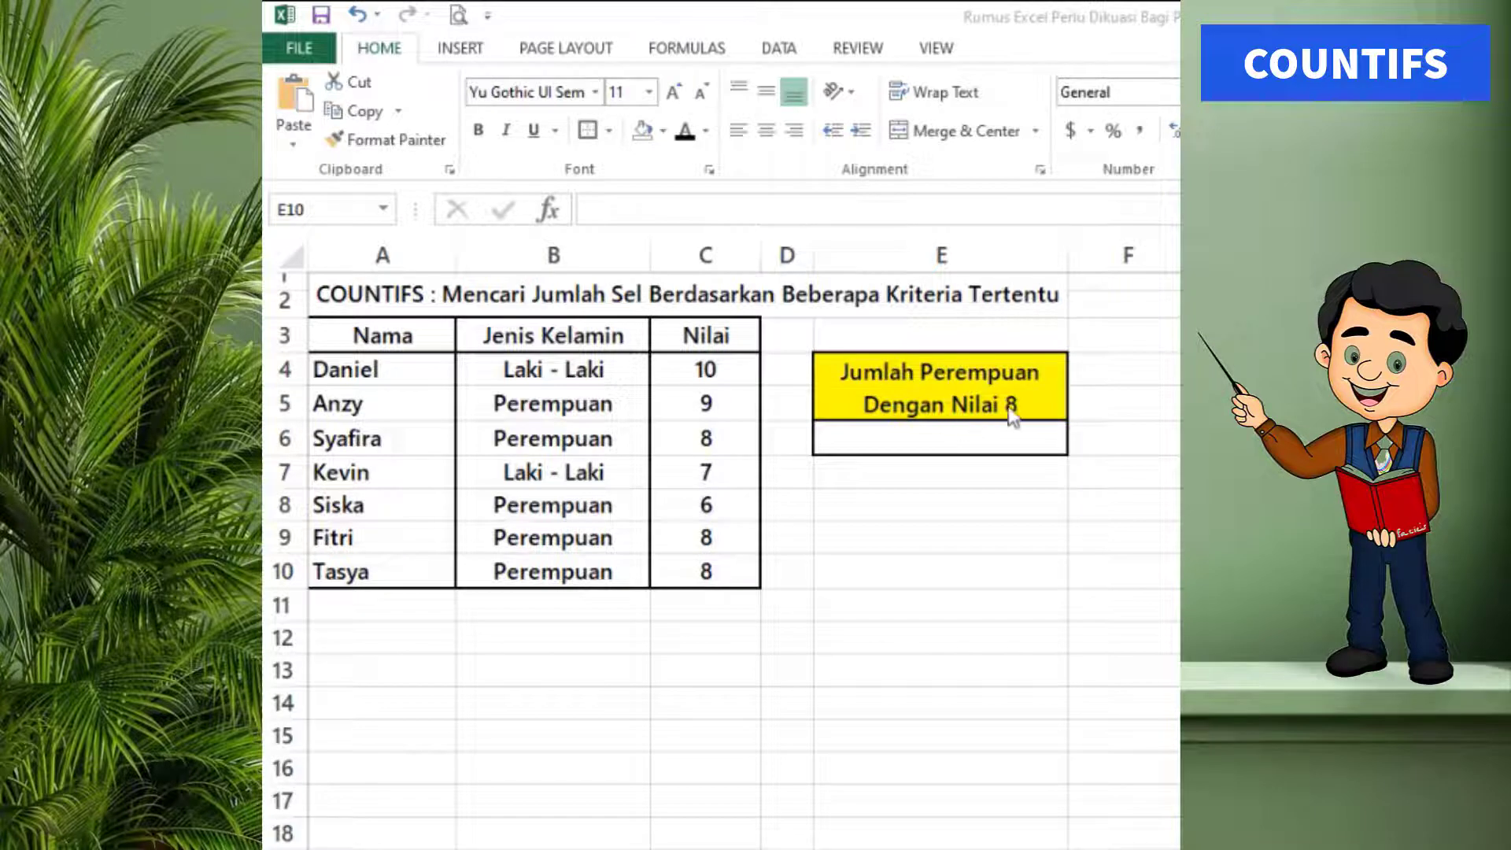
Start a COUNTIFS formula in E6 with the first condition: Jenis Kelamin cells B4:B10 matching "Perempuan".
click(920, 434)
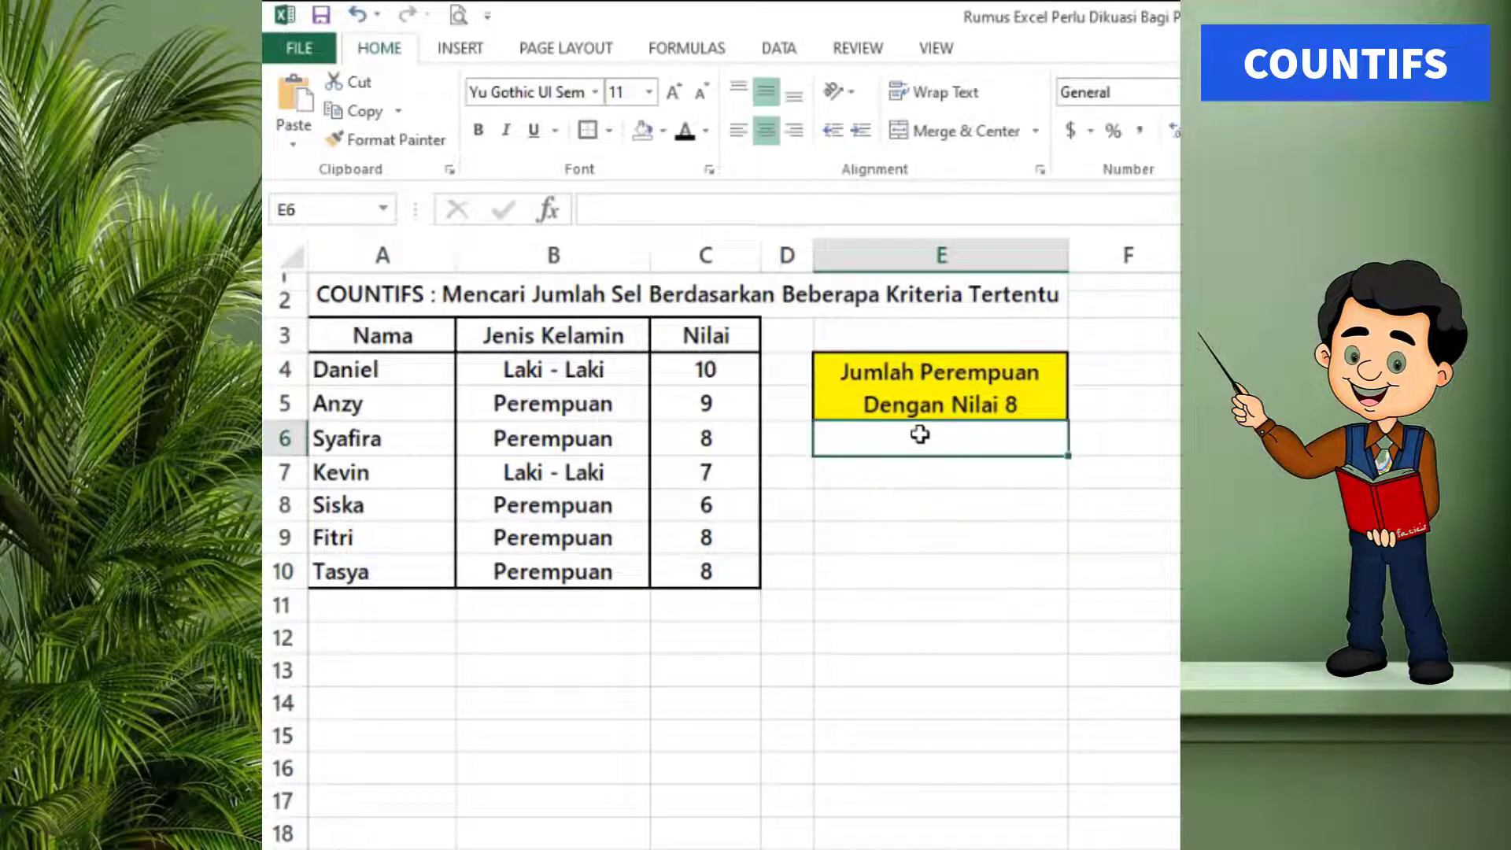
text(=c)
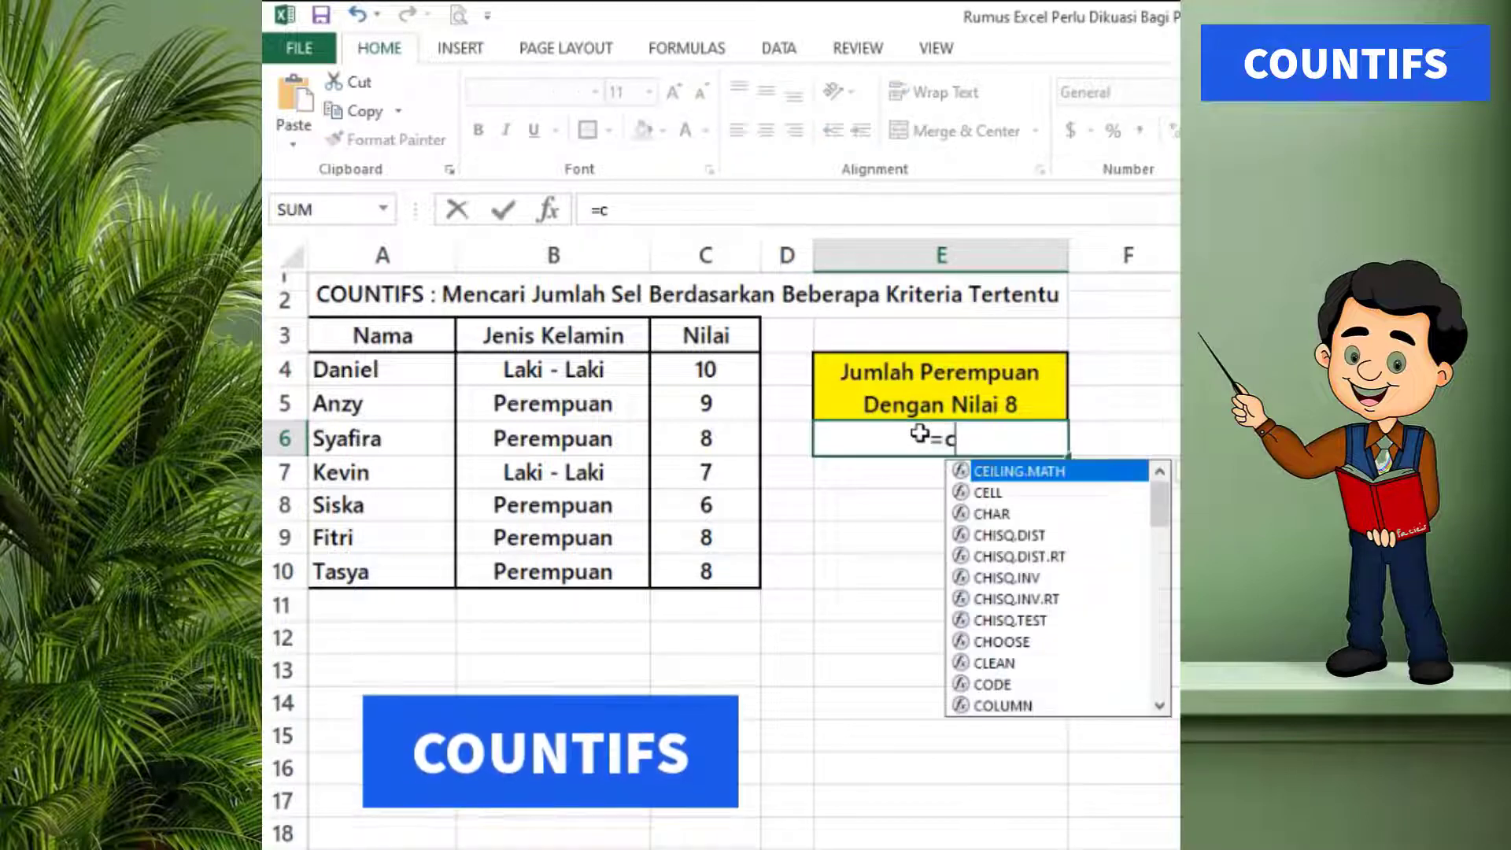
text(ountifs)
key(Tab)
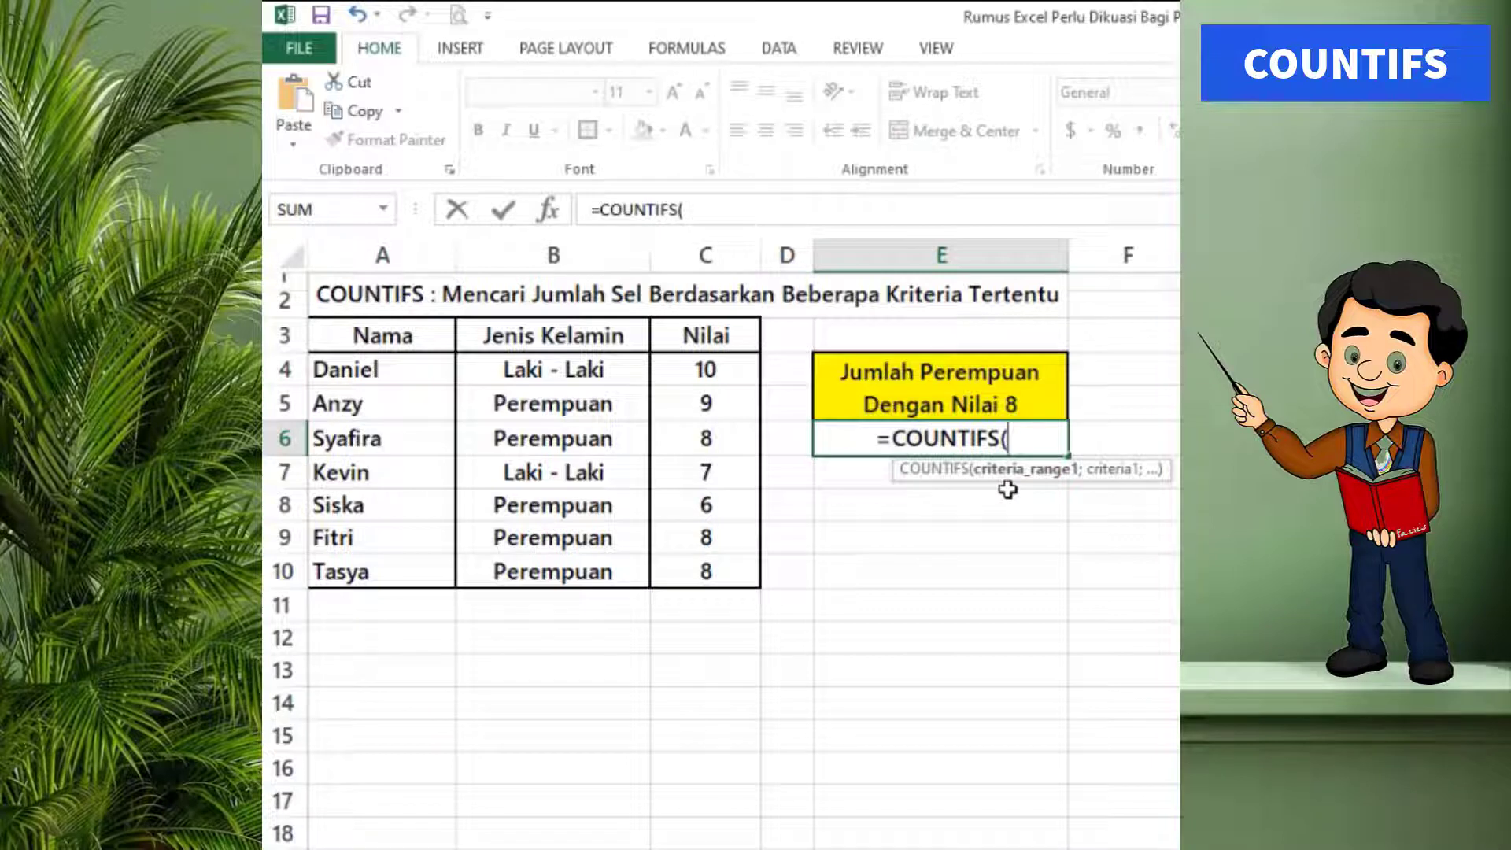
drag(546, 375, 551, 566)
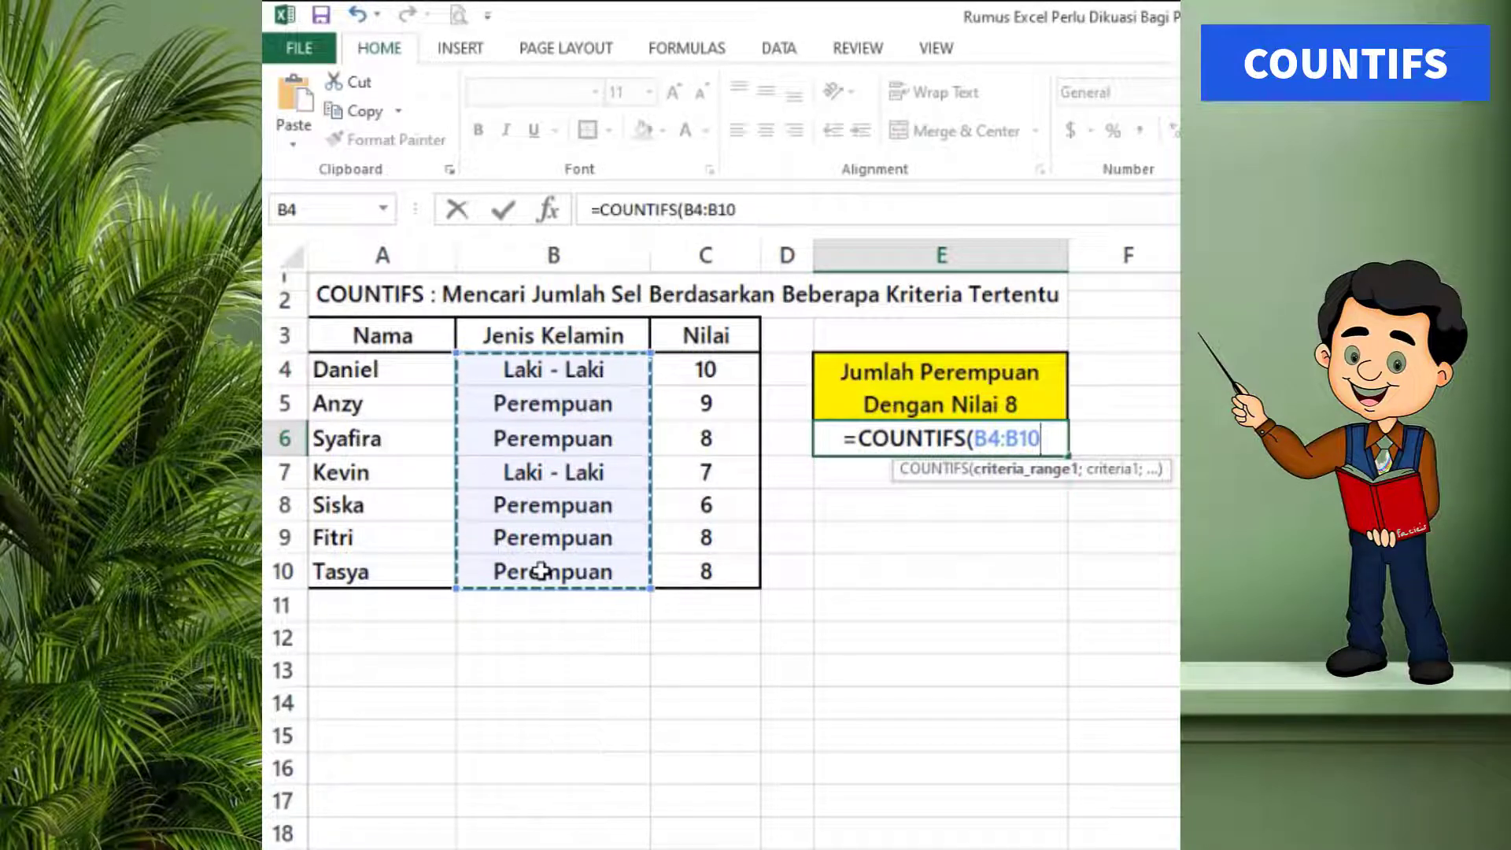
text(;)
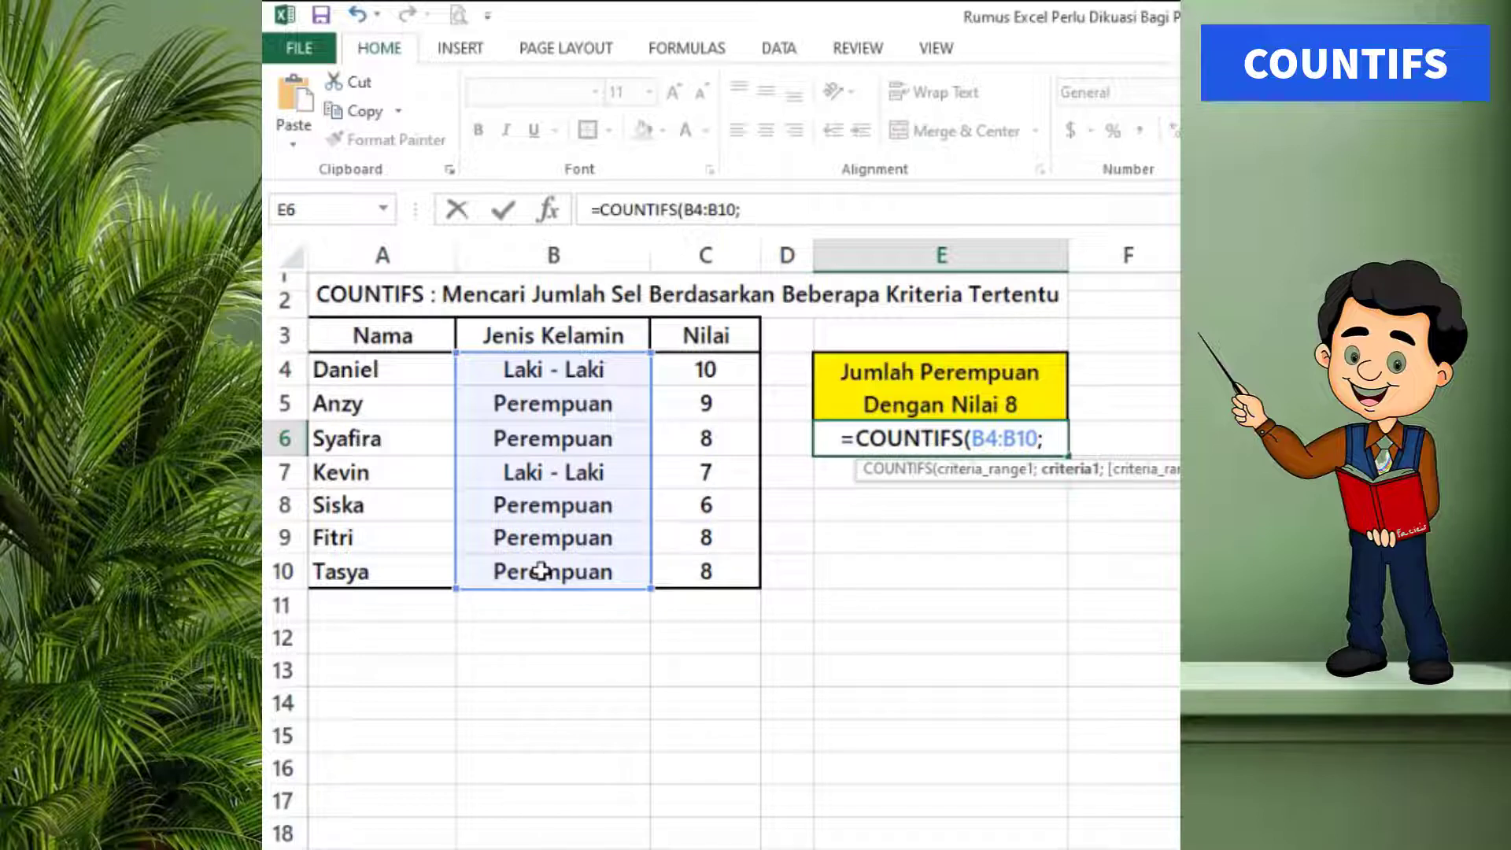
text(")
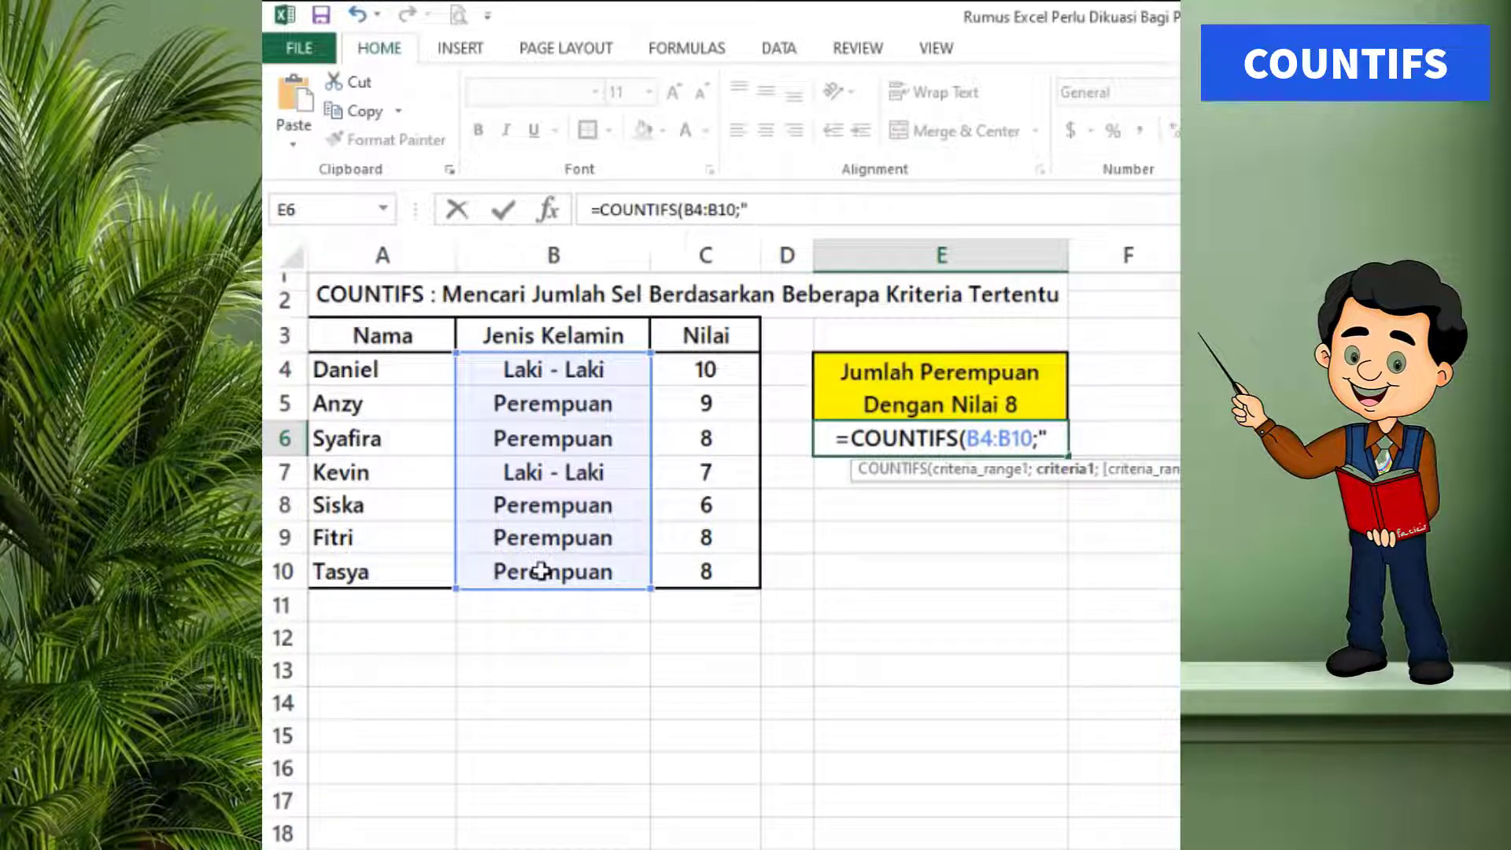
text(Pere)
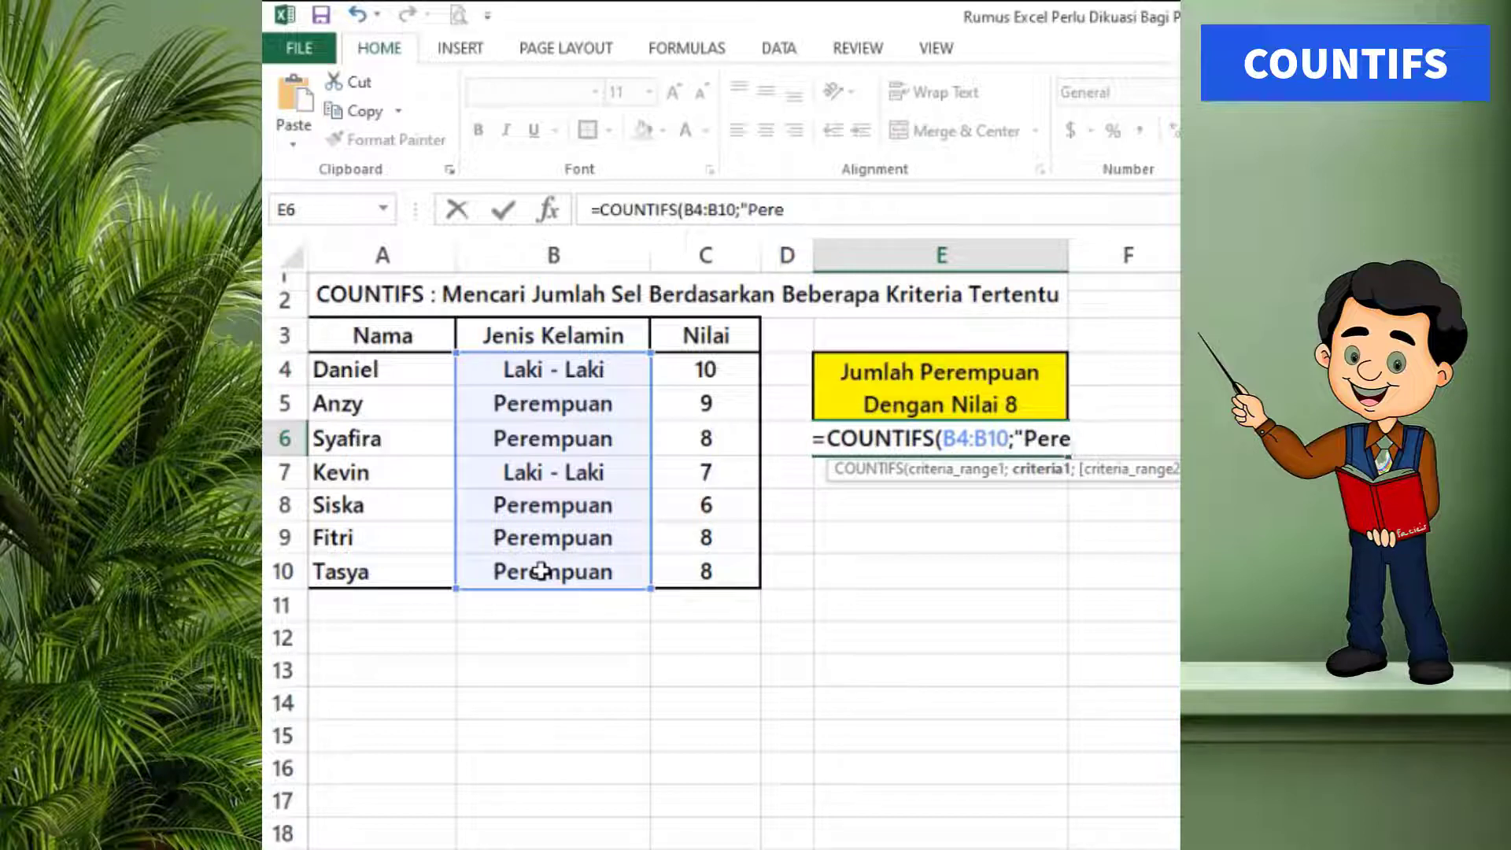
text(mpuan")
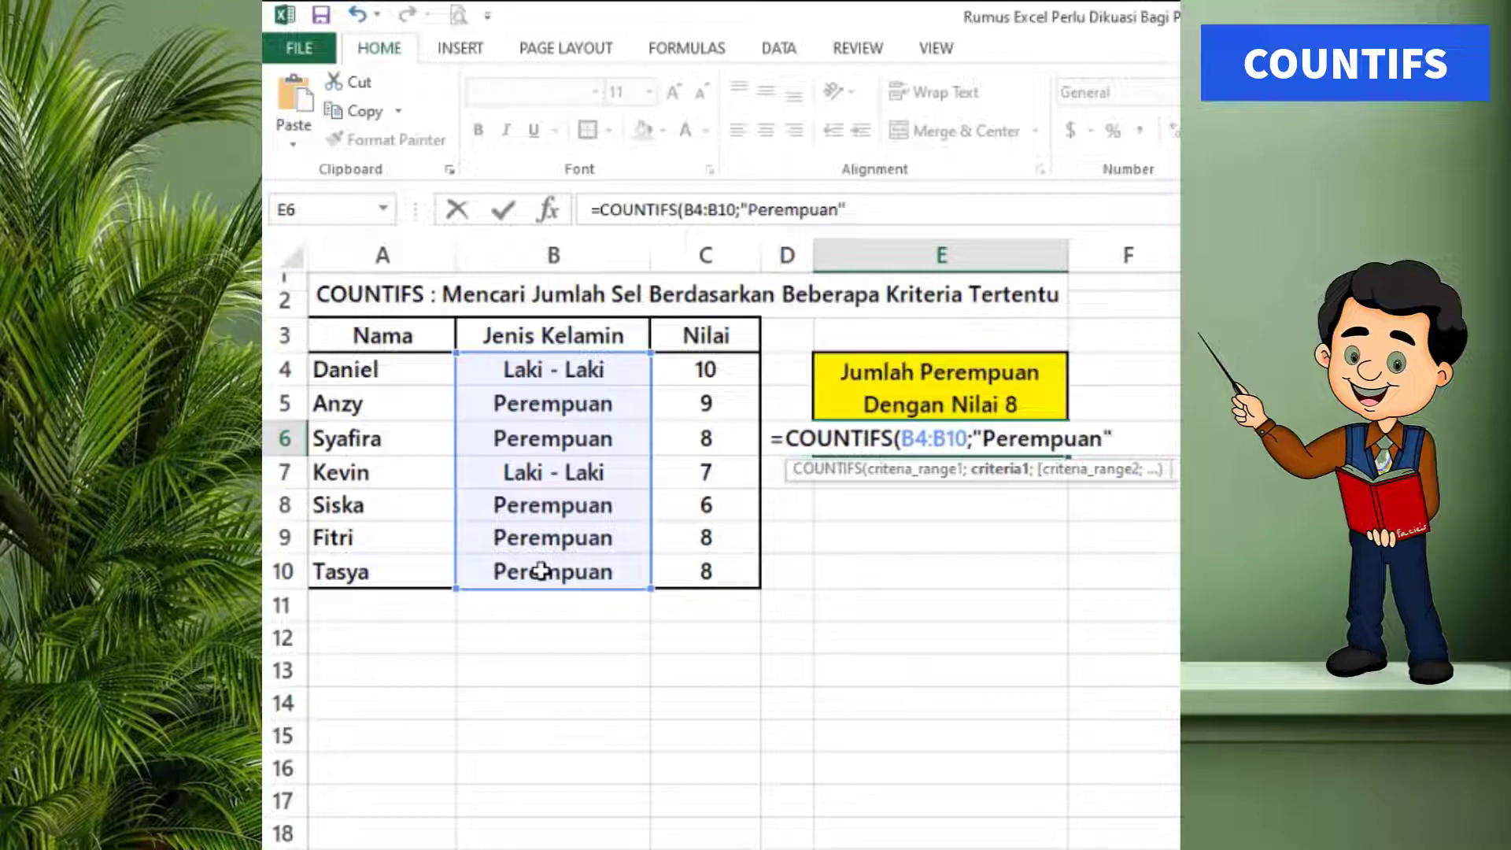
Add the second condition, Nilai cells C4:C10 matching "8", and complete the COUNTIFS formula in E6.
text(;)
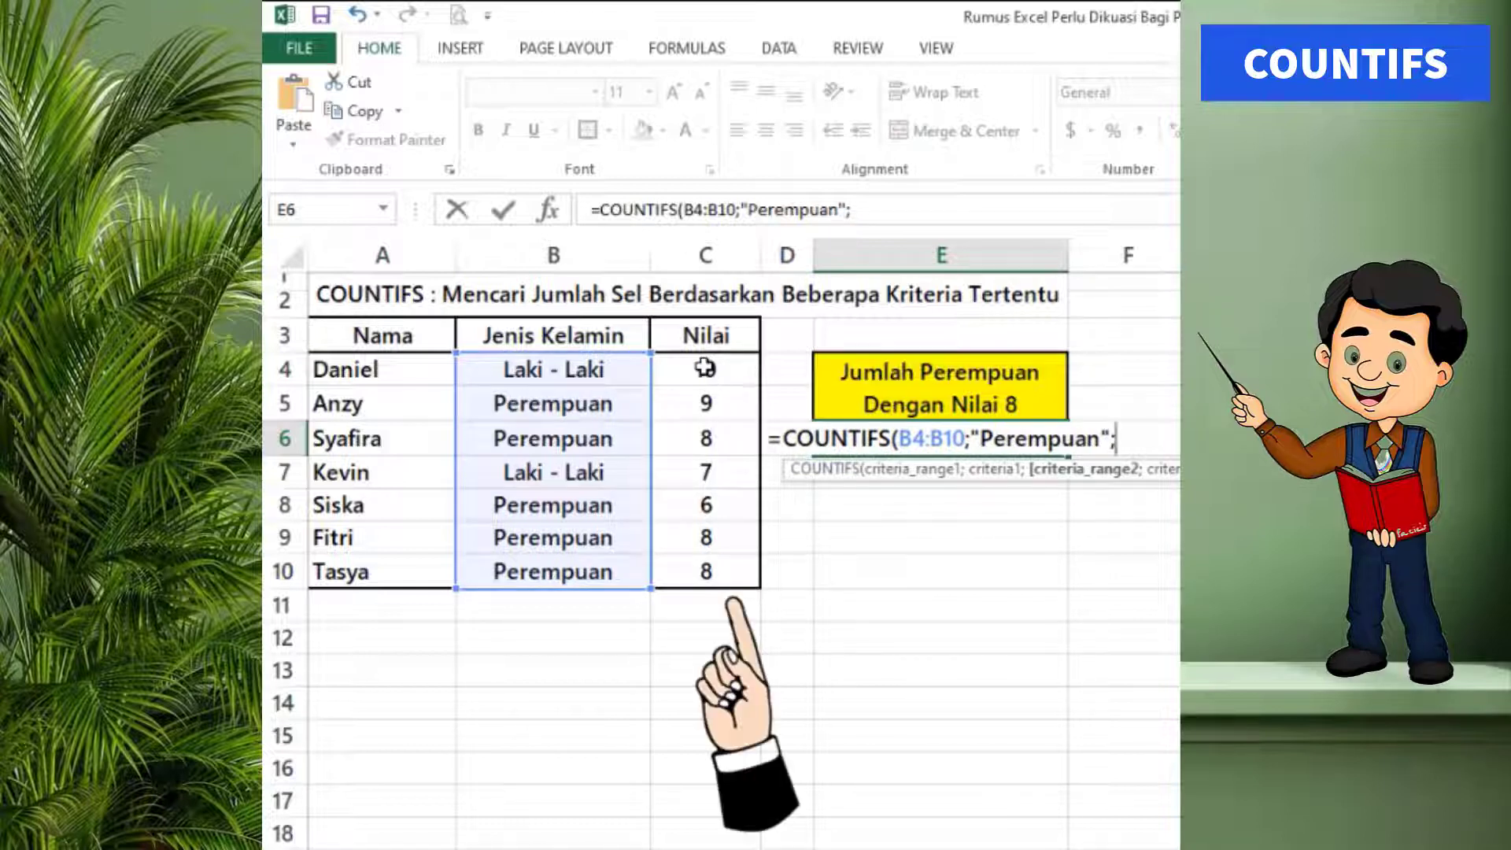
drag(705, 367, 700, 582)
text(;)
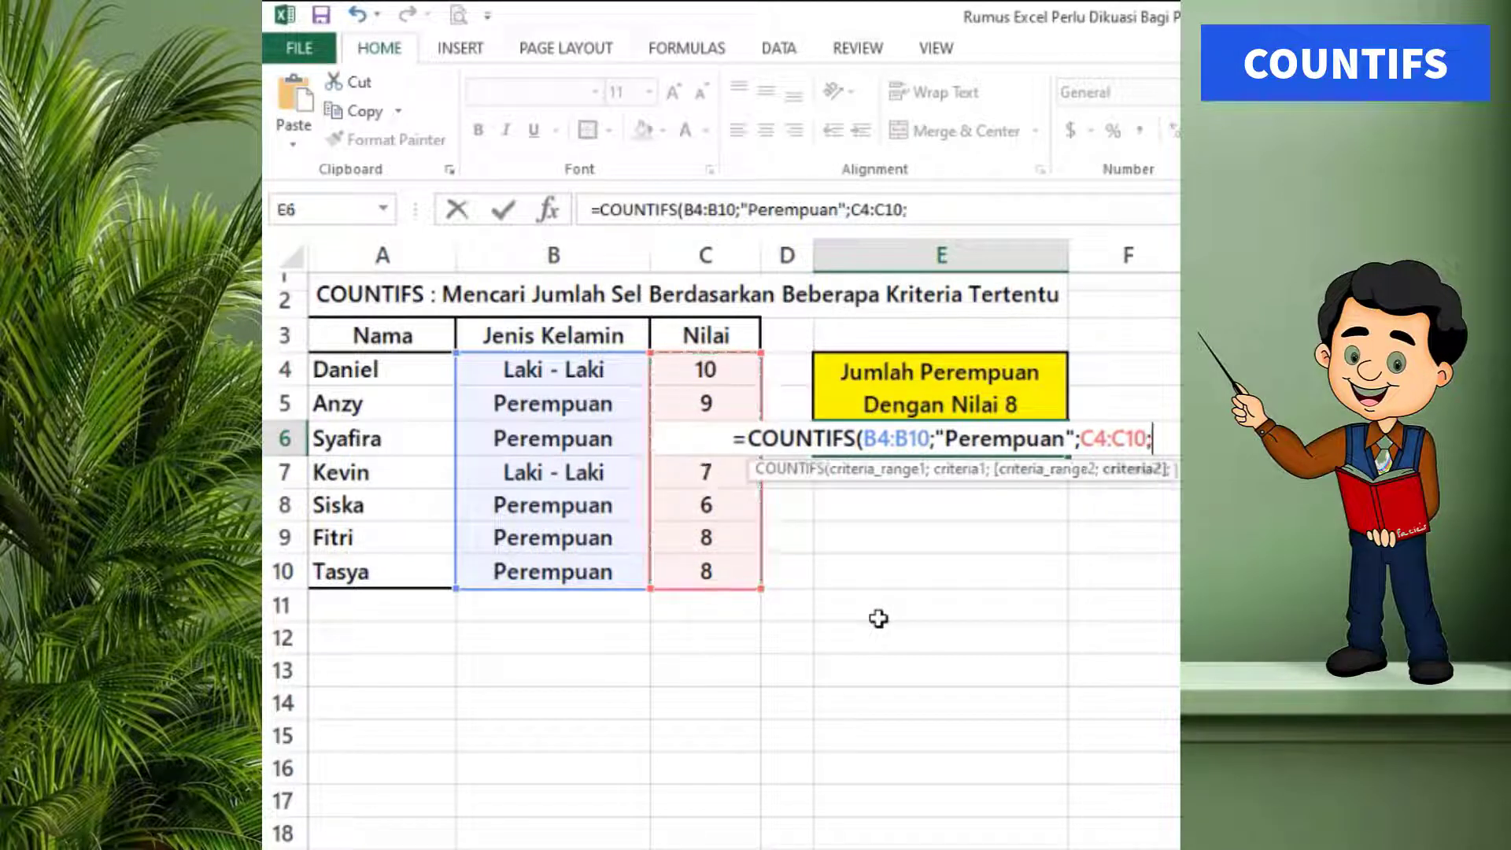
text(")
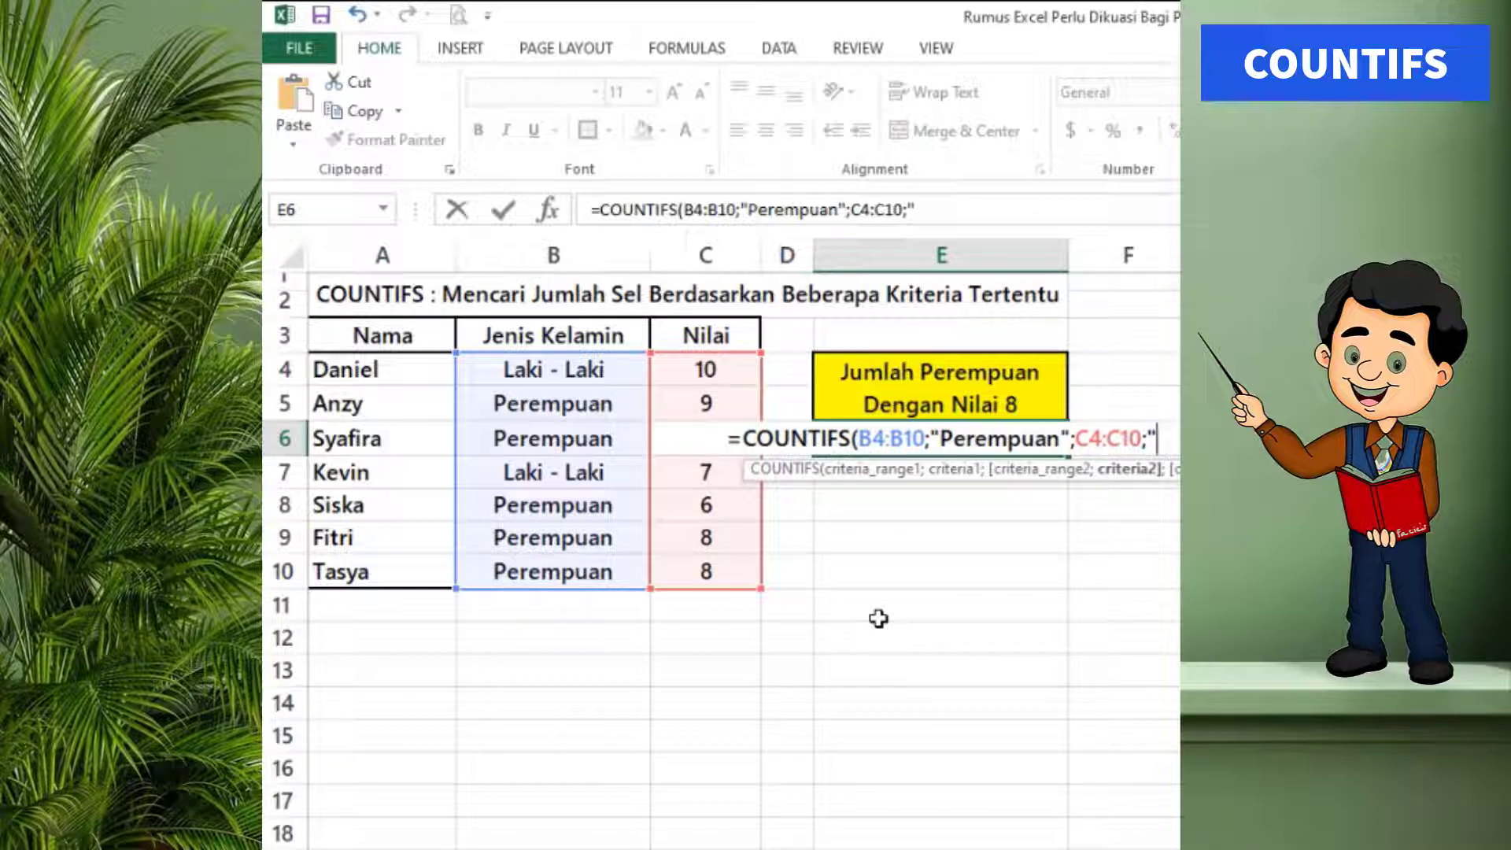
text(8"))
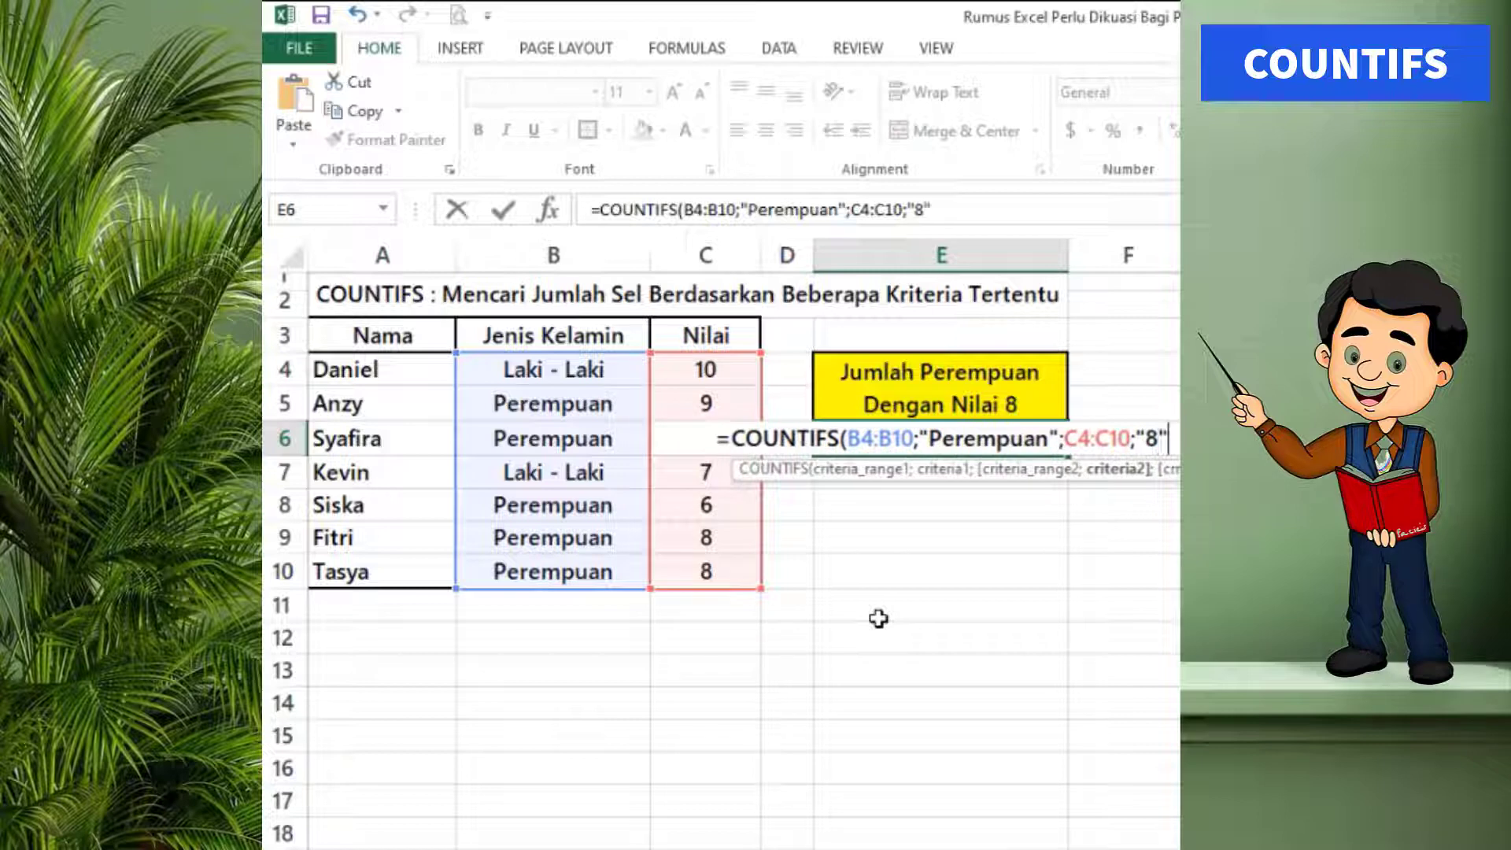
key(Return)
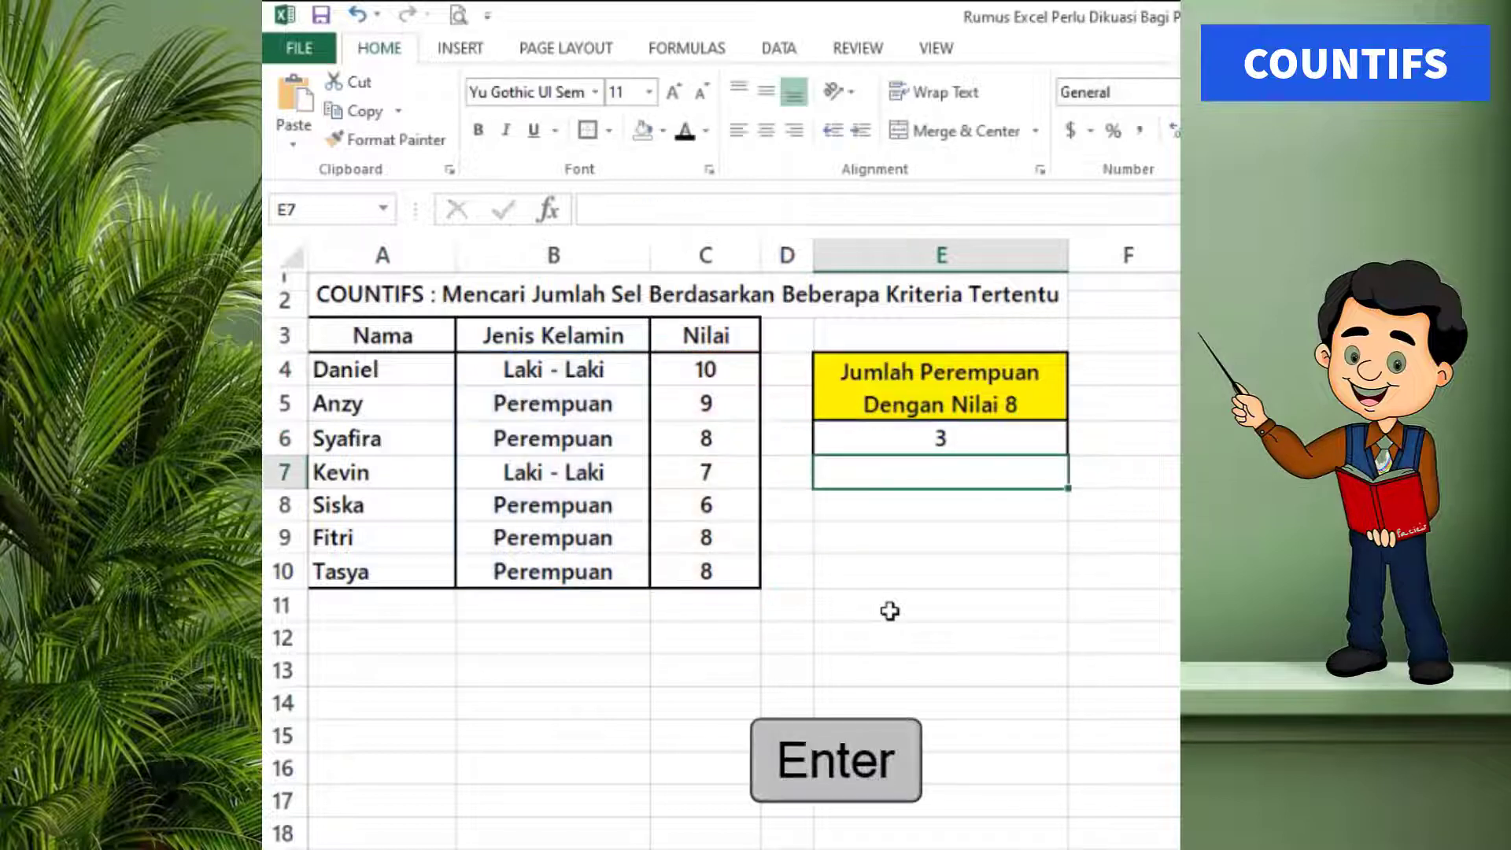
click(926, 436)
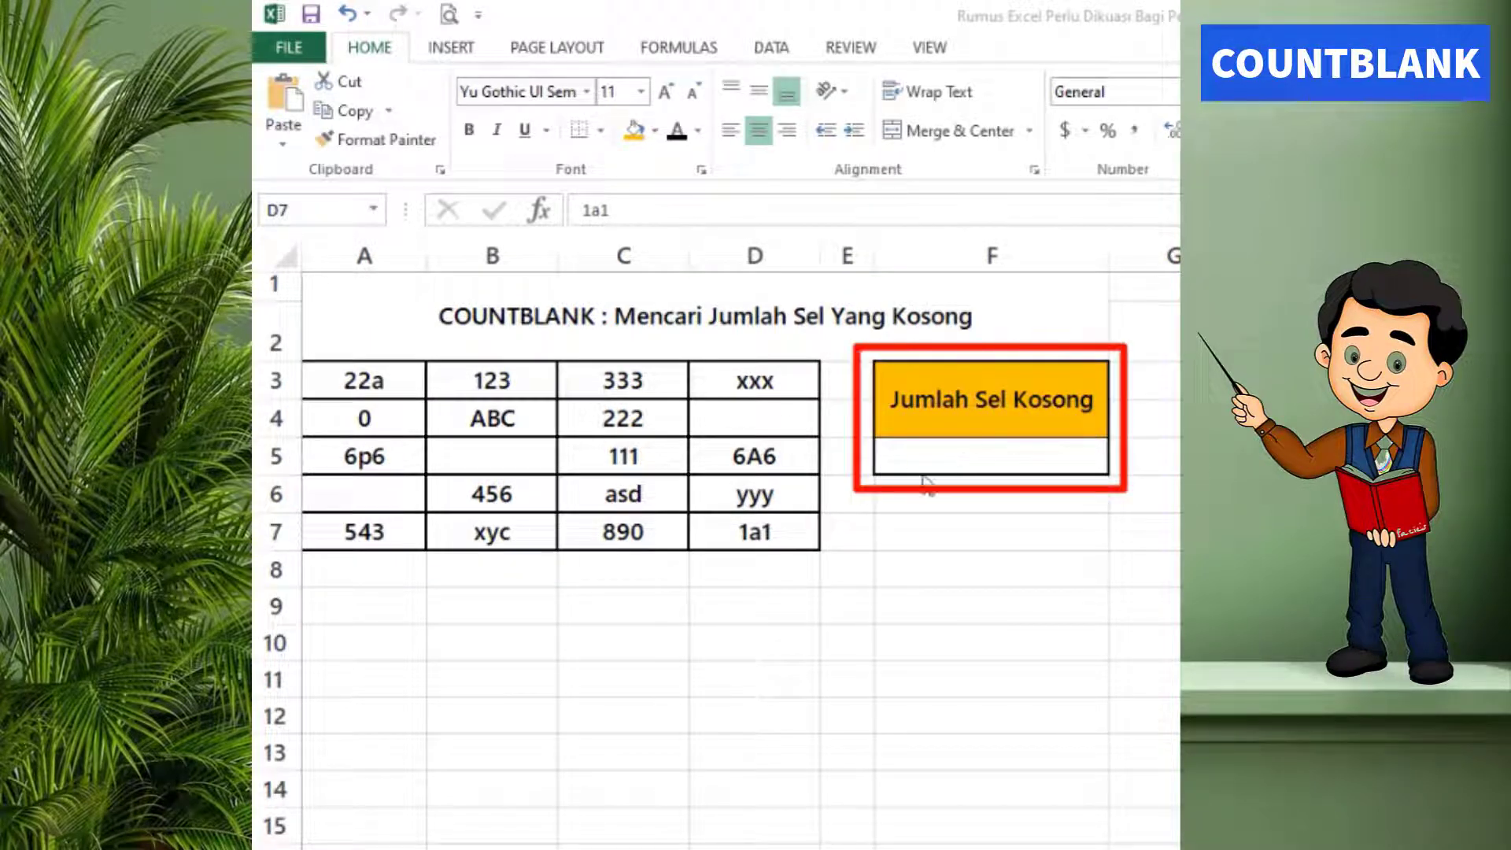
Count the empty cells of the table A3:D7 with a COUNTBLANK formula in F5 under Jumlah Sel Kosong.
click(1004, 449)
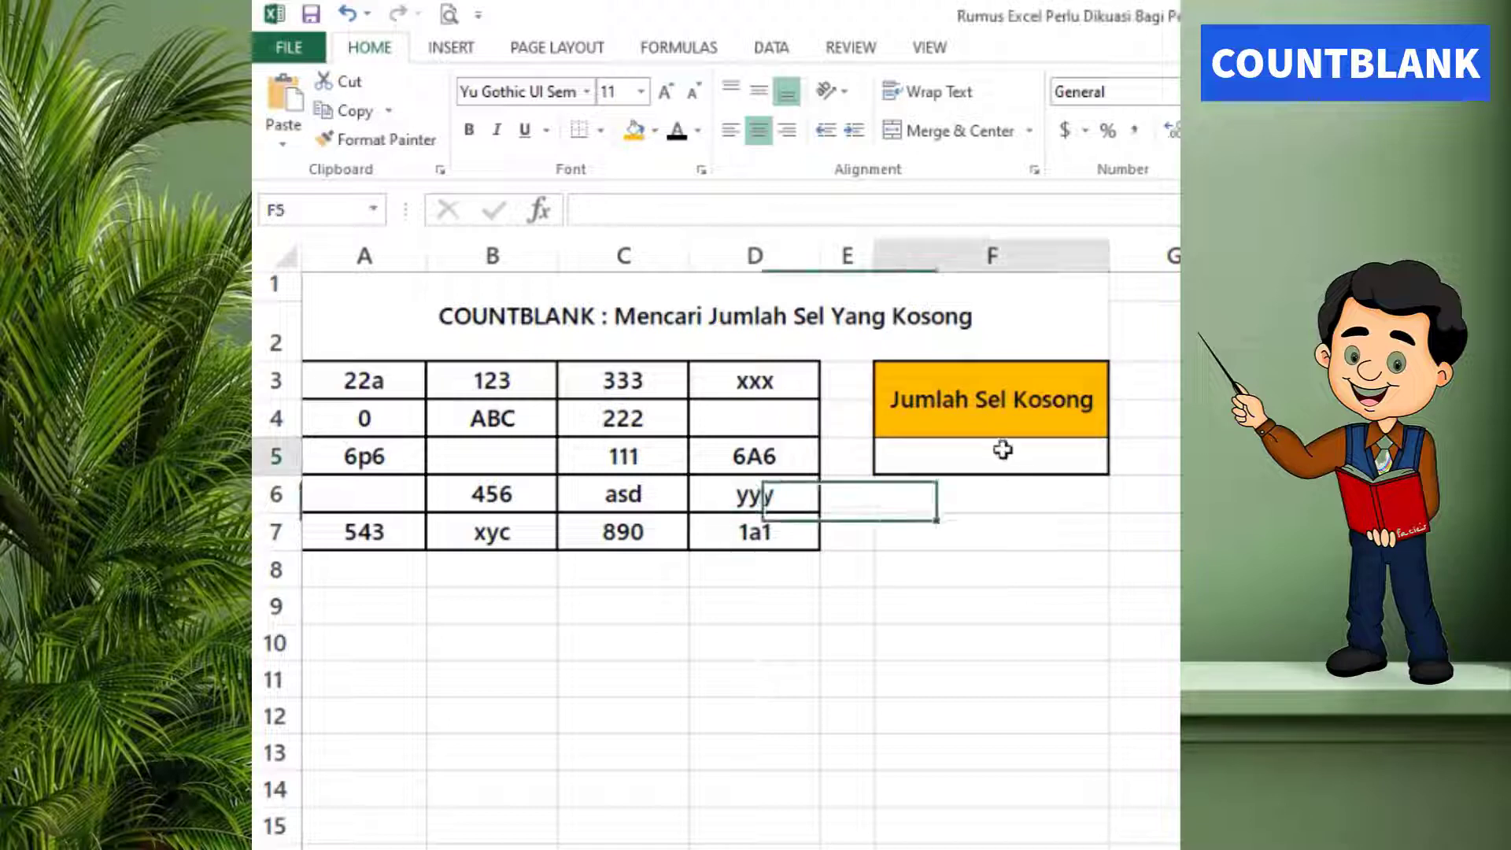
text(=)
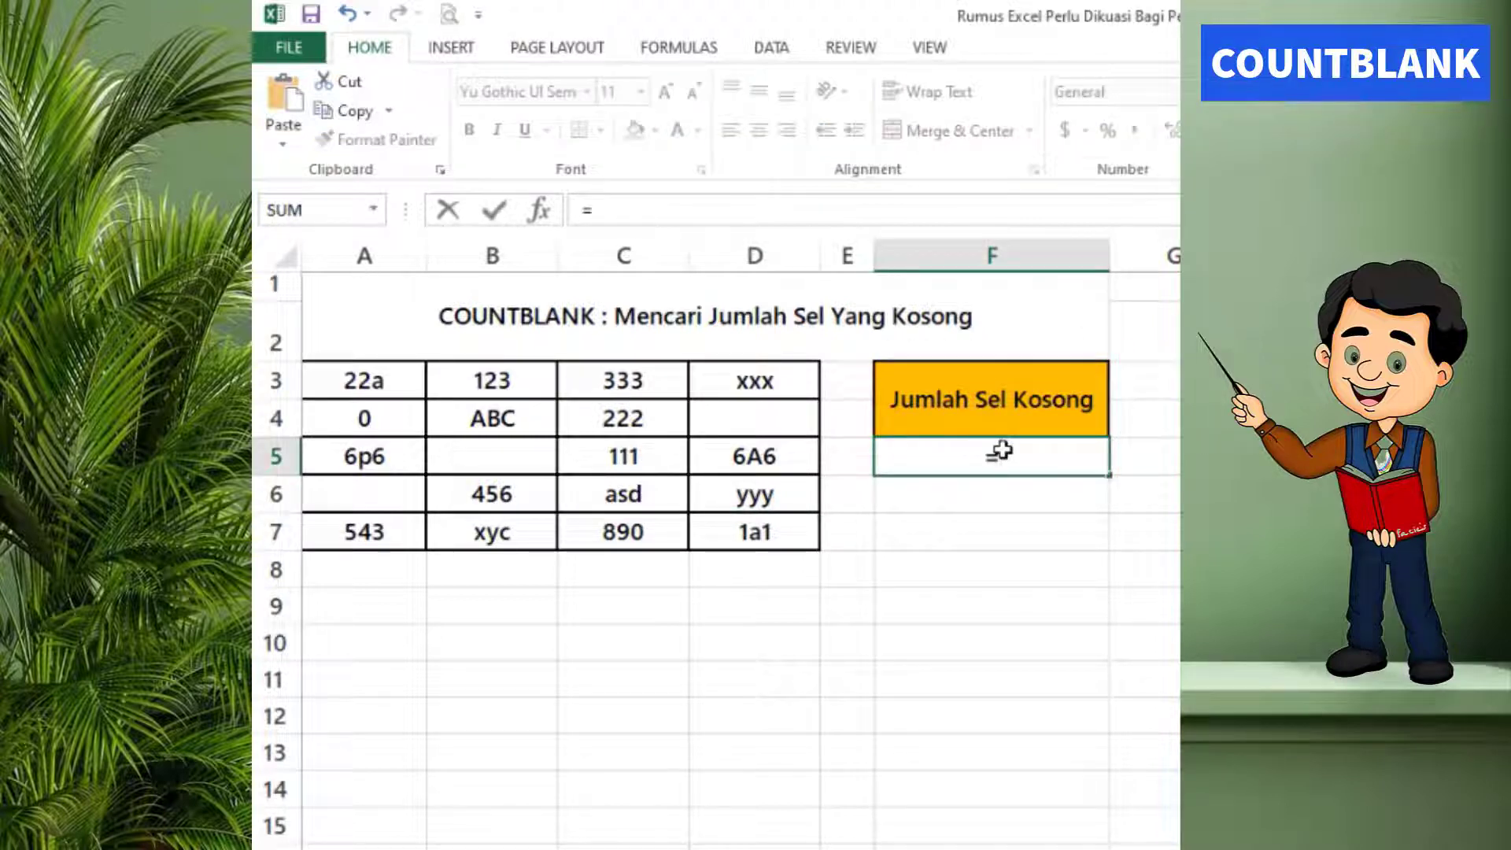
text(countblank)
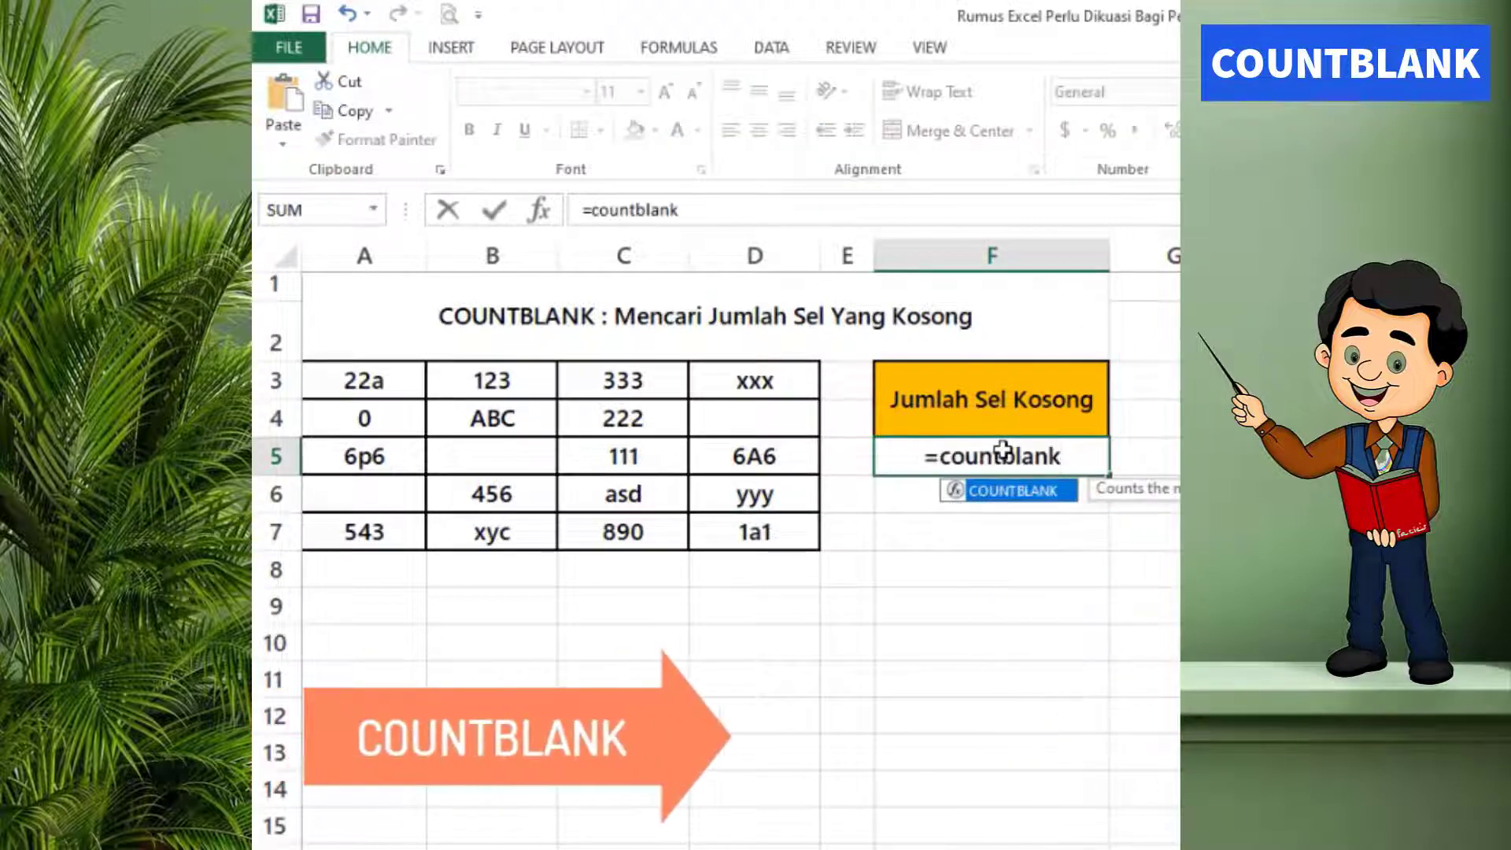
key(Tab)
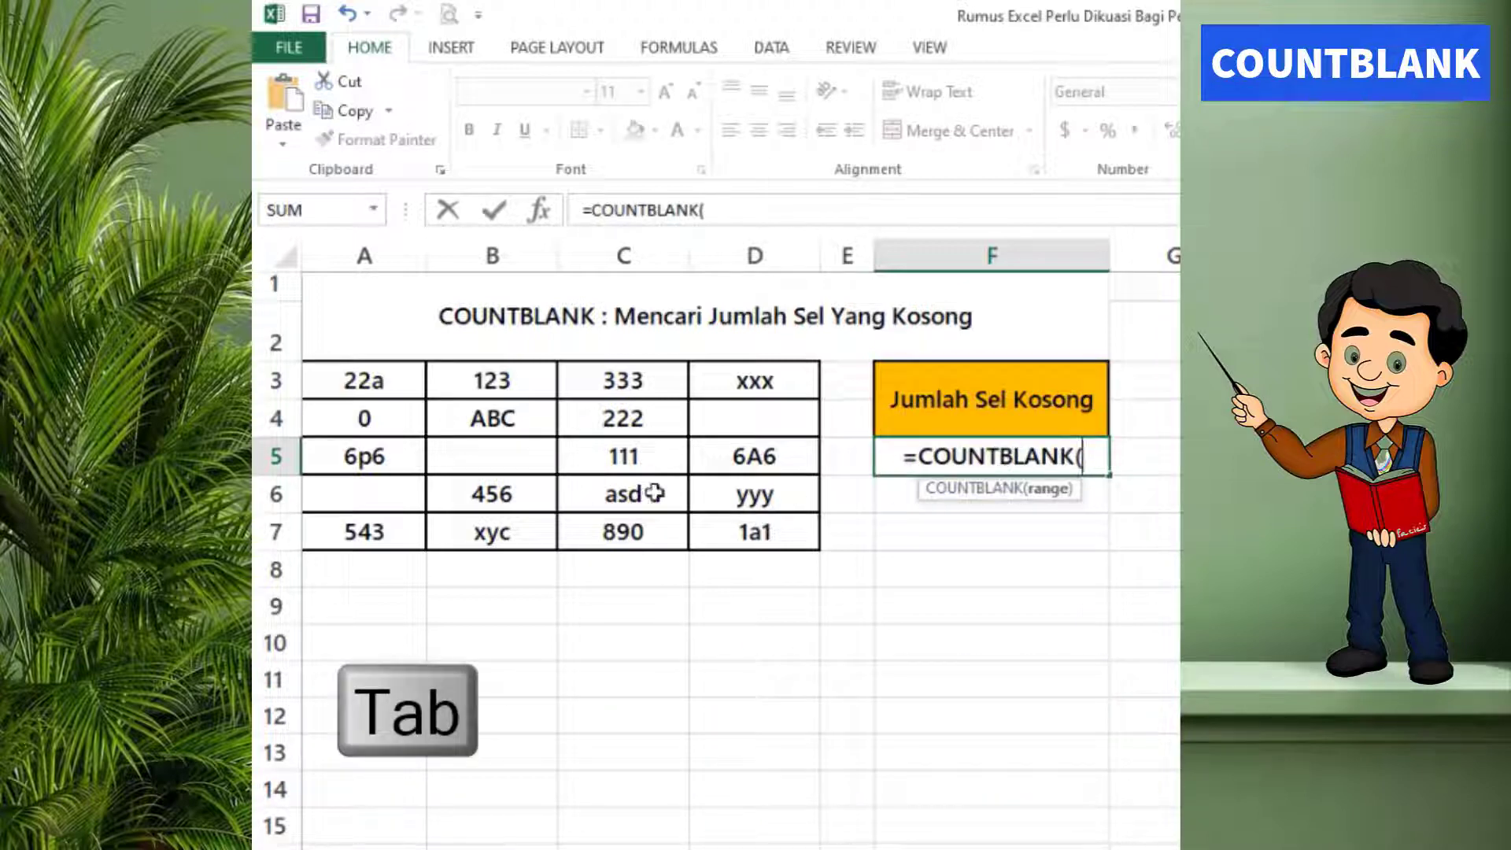
drag(364, 380, 760, 523)
text())
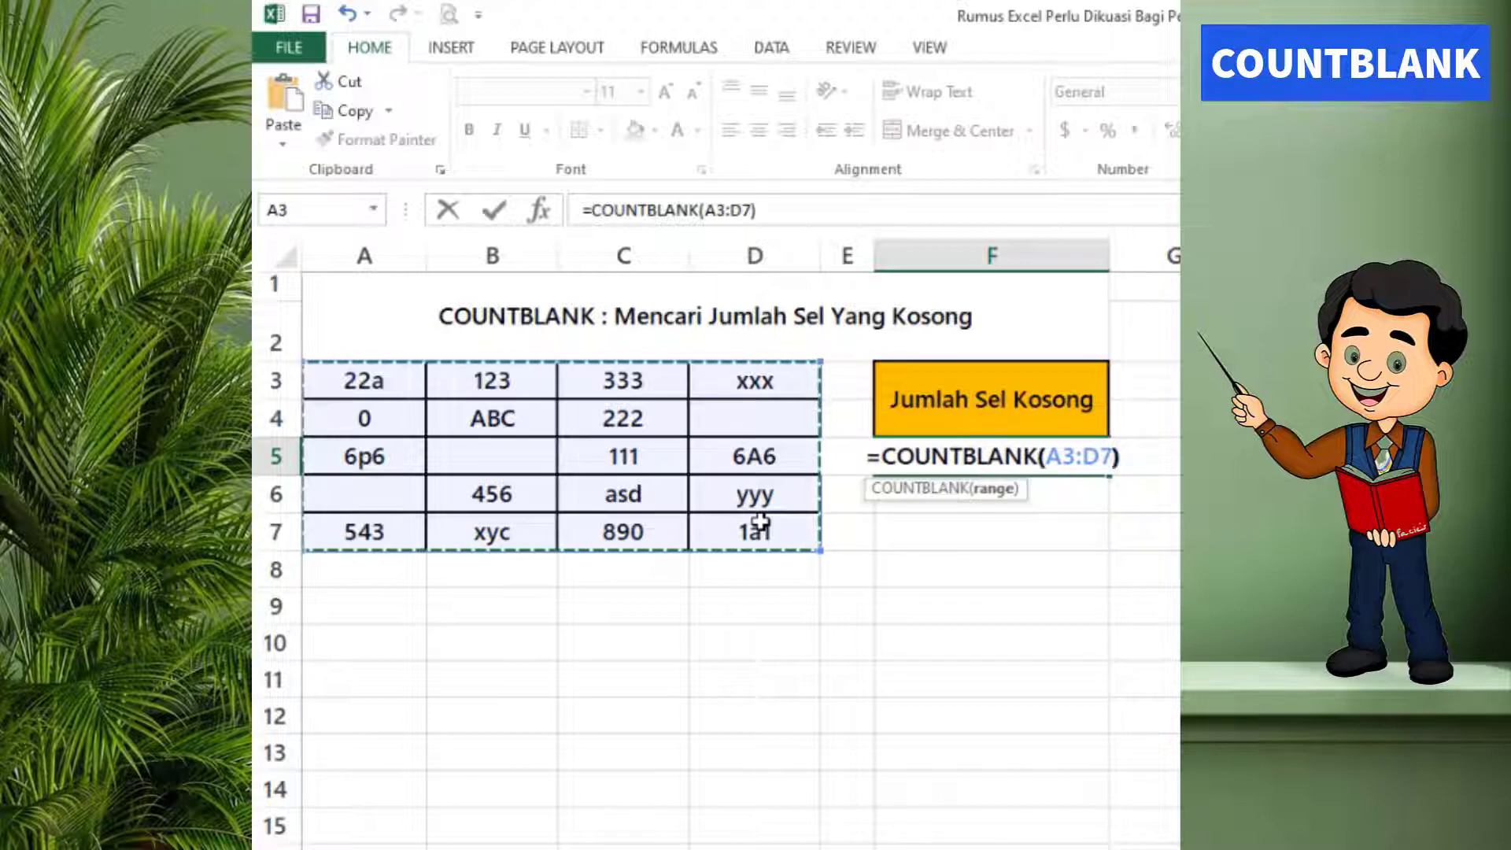
key(Return)
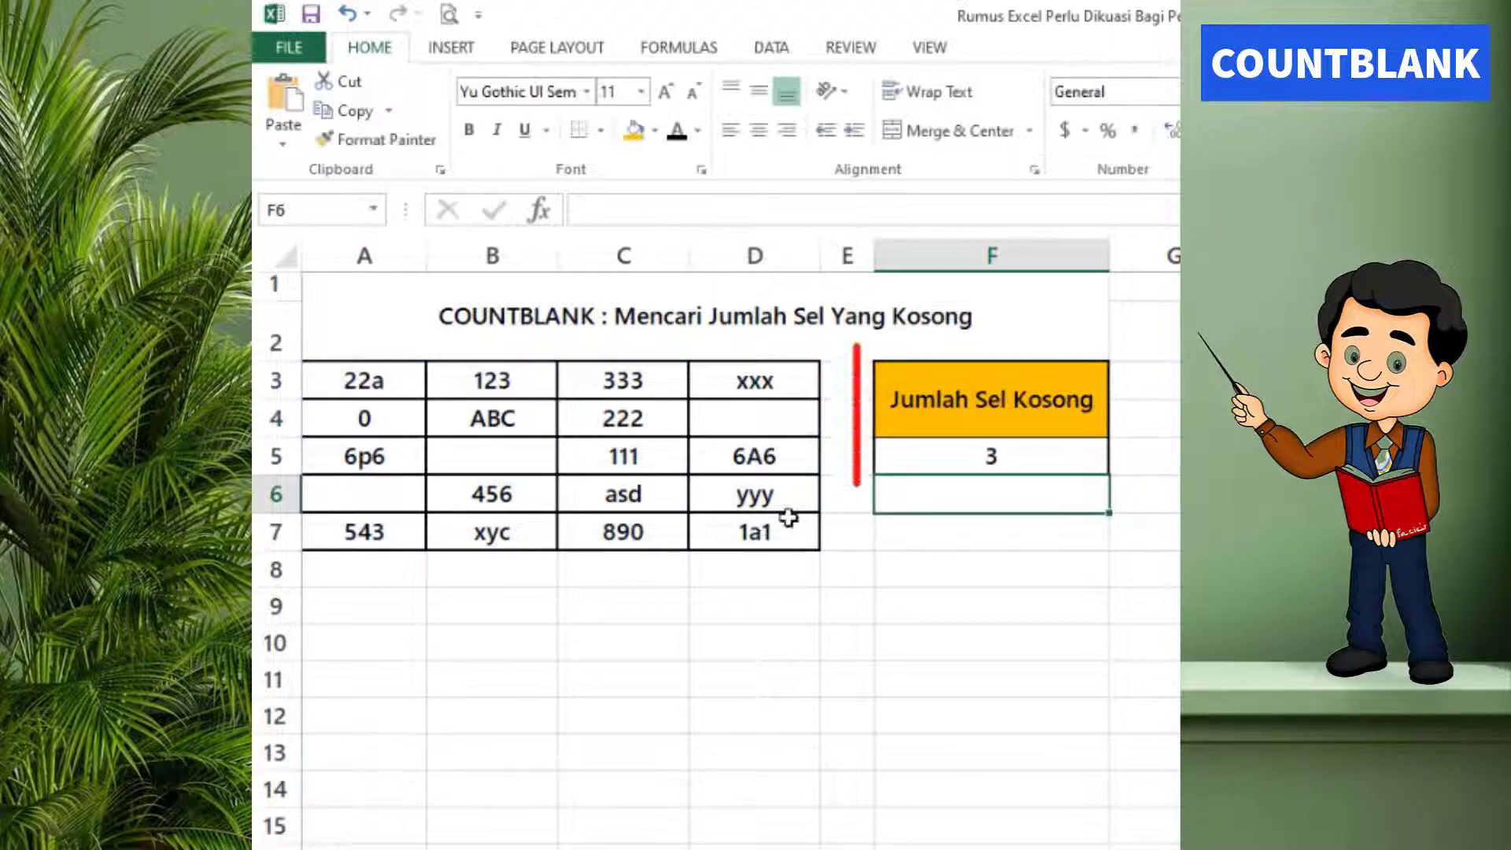
click(1008, 451)
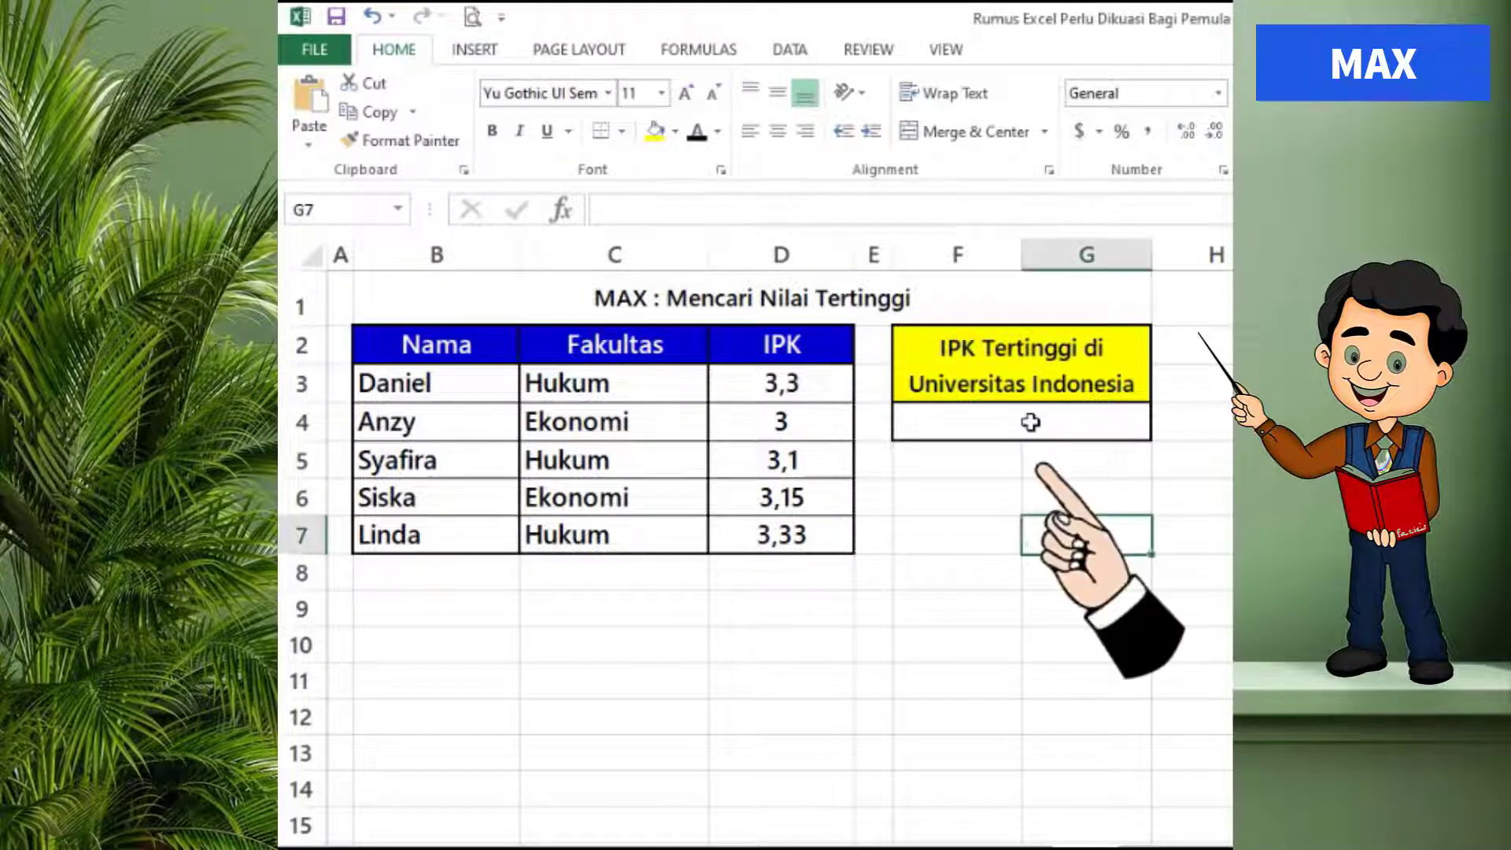
key(F2)
Find the highest IPK in D3:D7 with a MAX formula in F4 under IPK Tertinggi di Universitas Indonesia.
click(1077, 413)
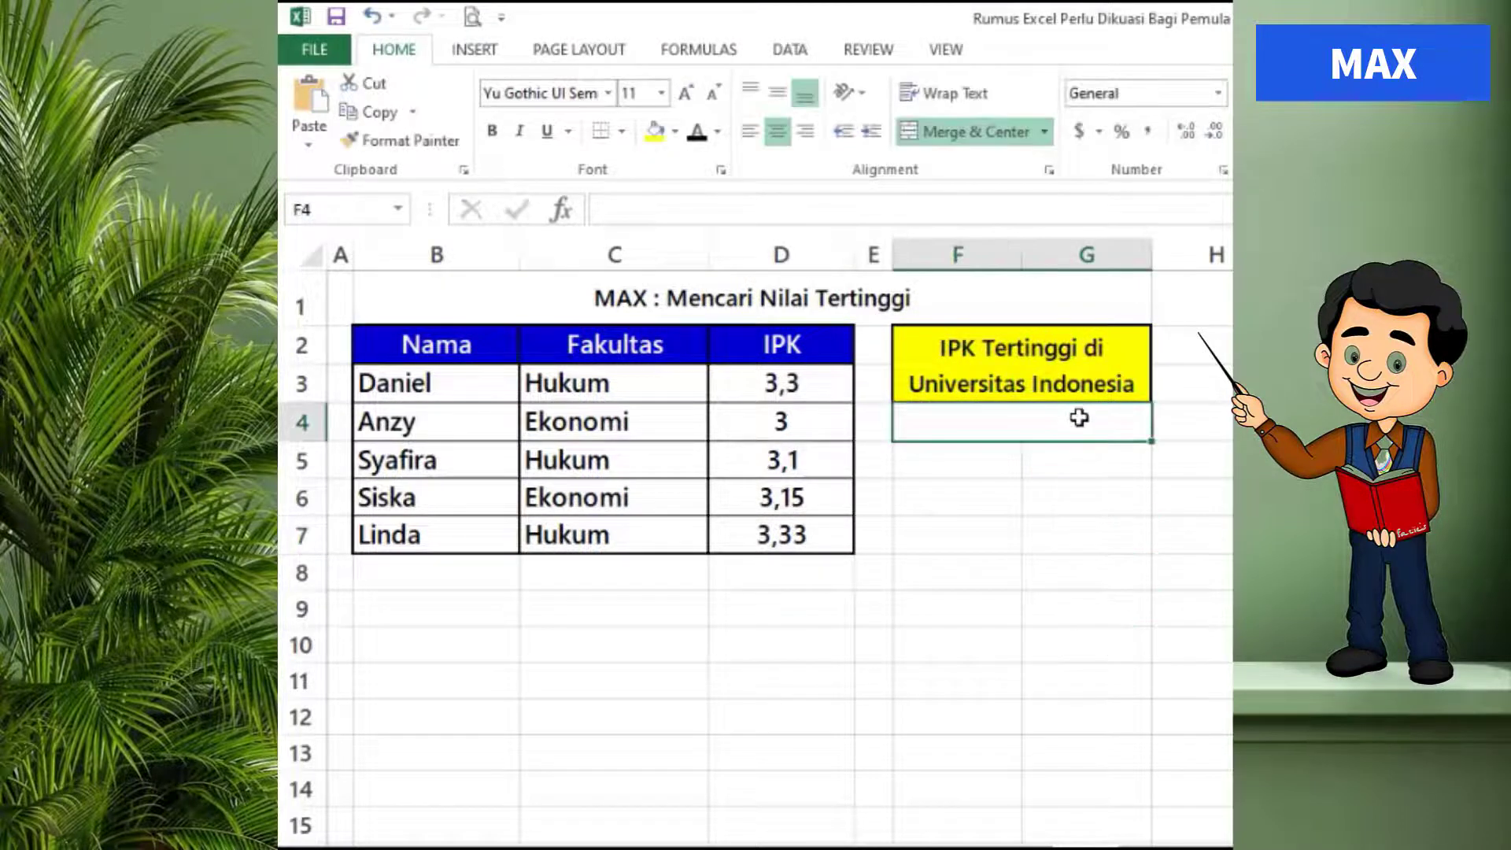
text(=)
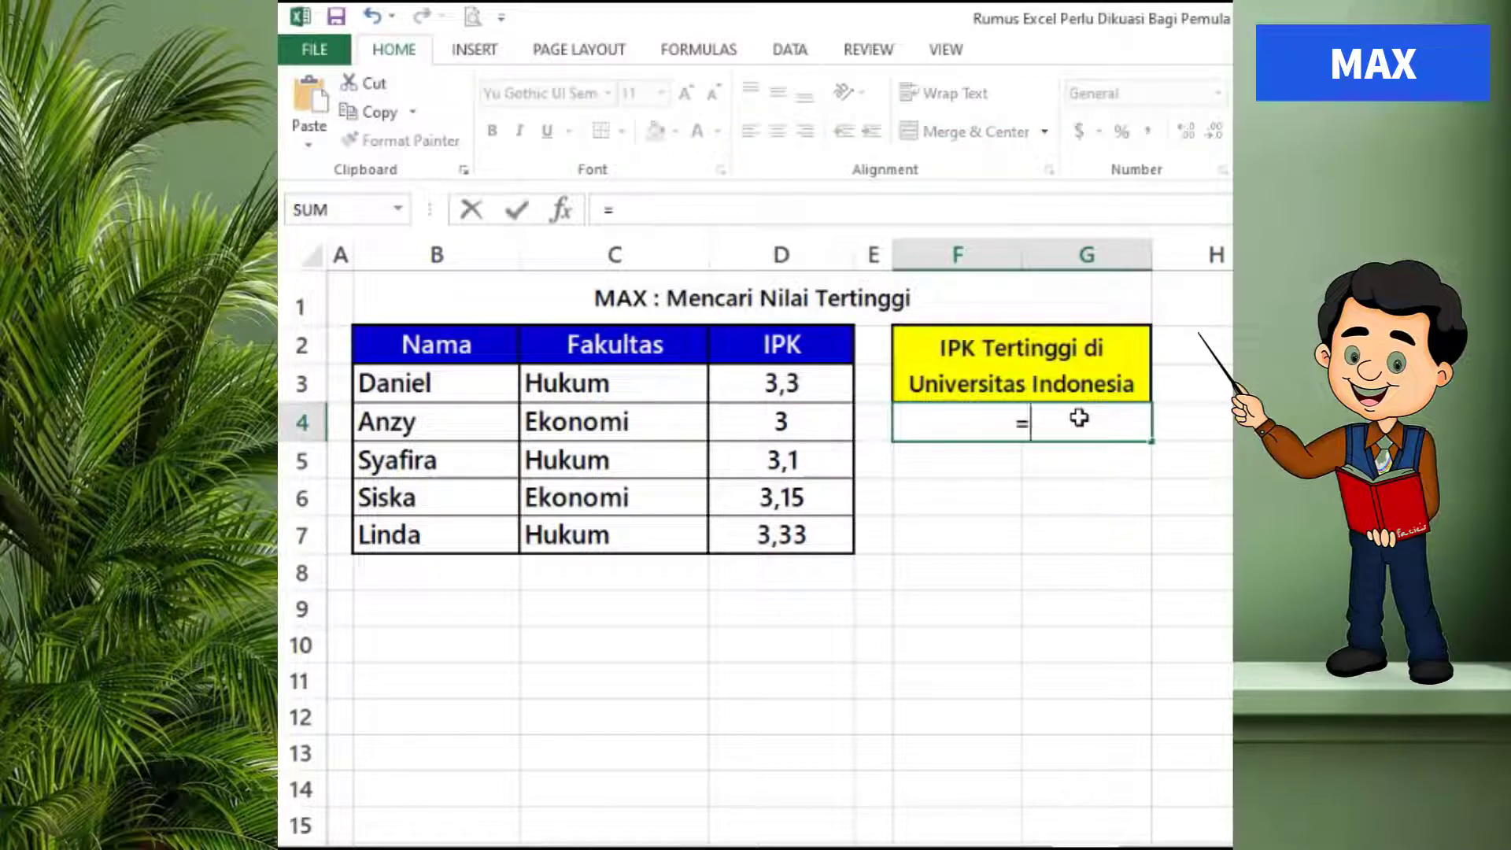
text(m)
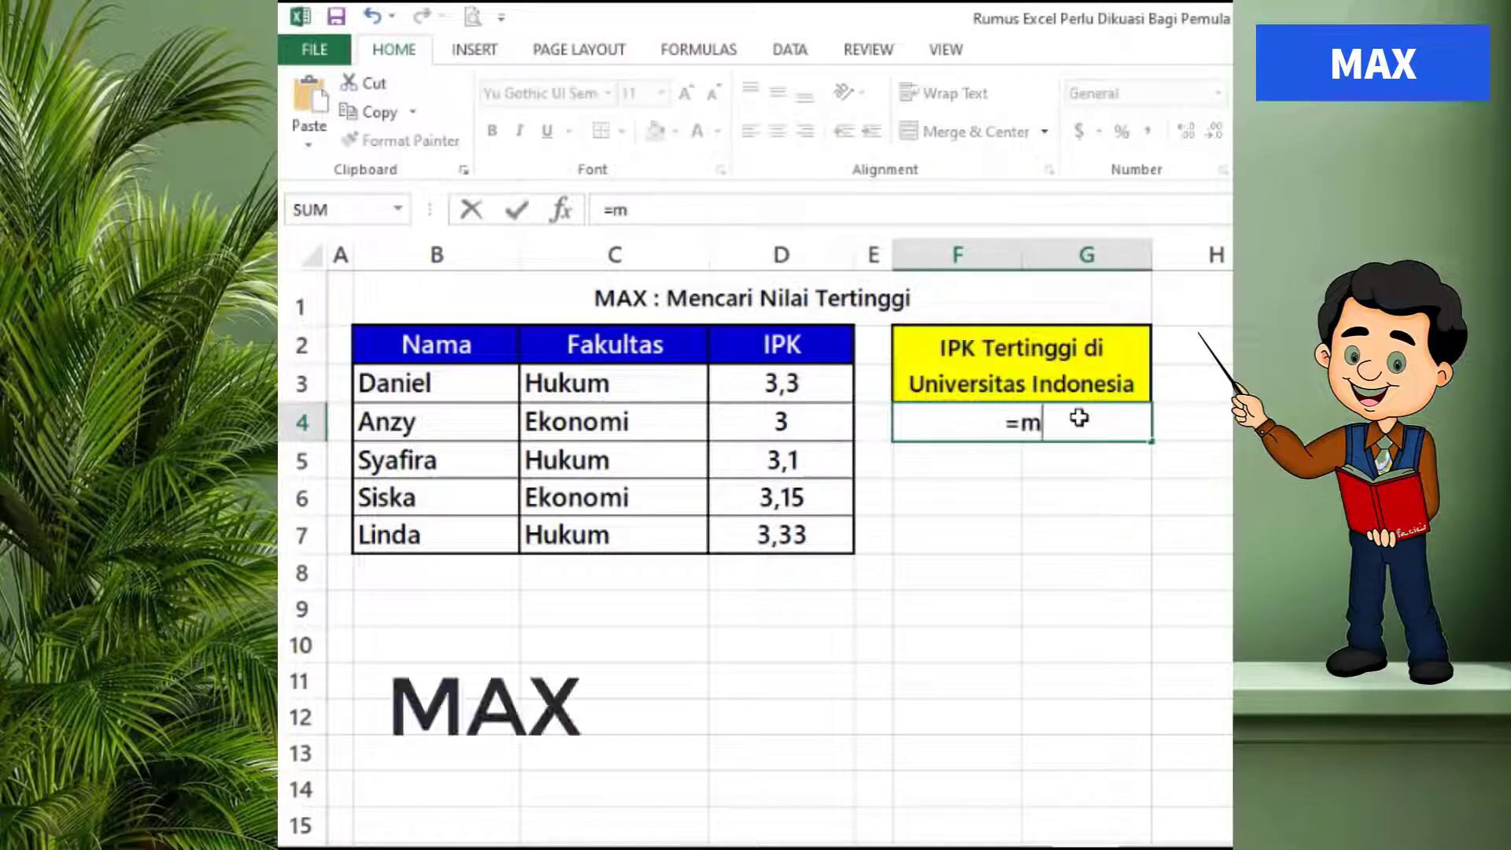
text(ax()
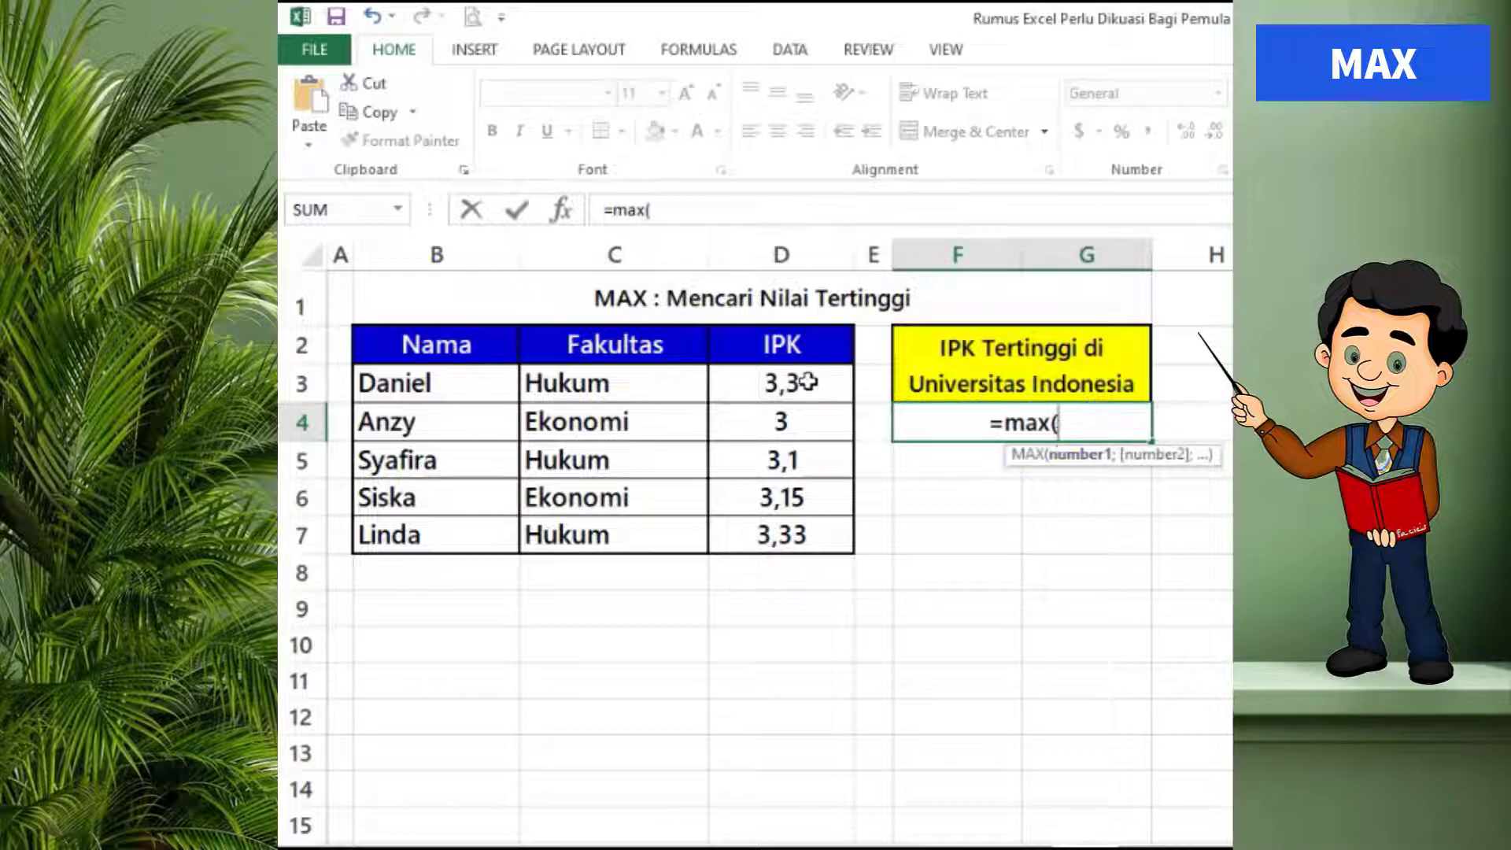
drag(808, 382, 792, 527)
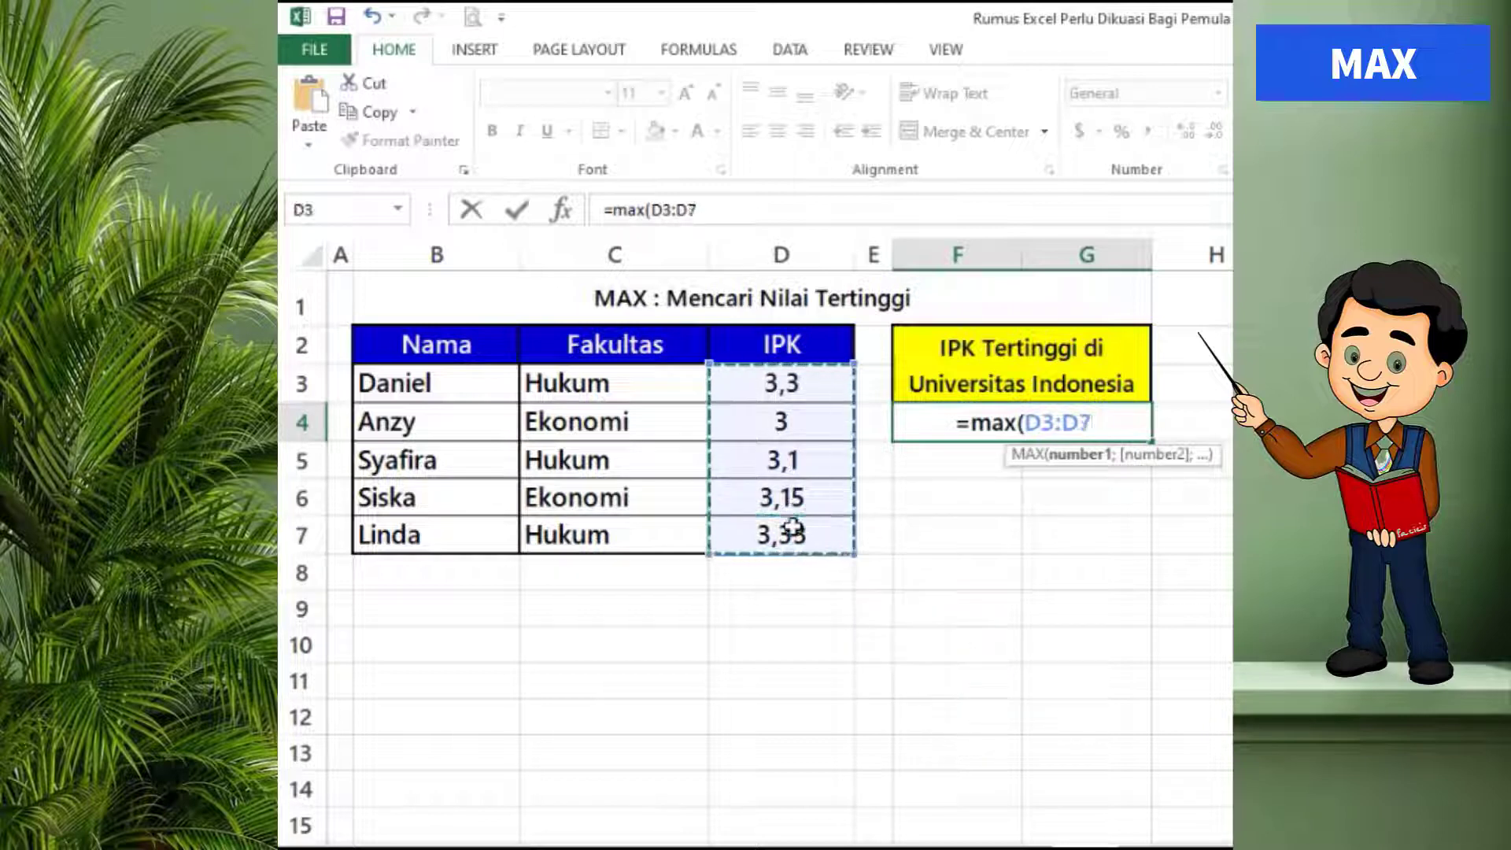
text())
key(Return)
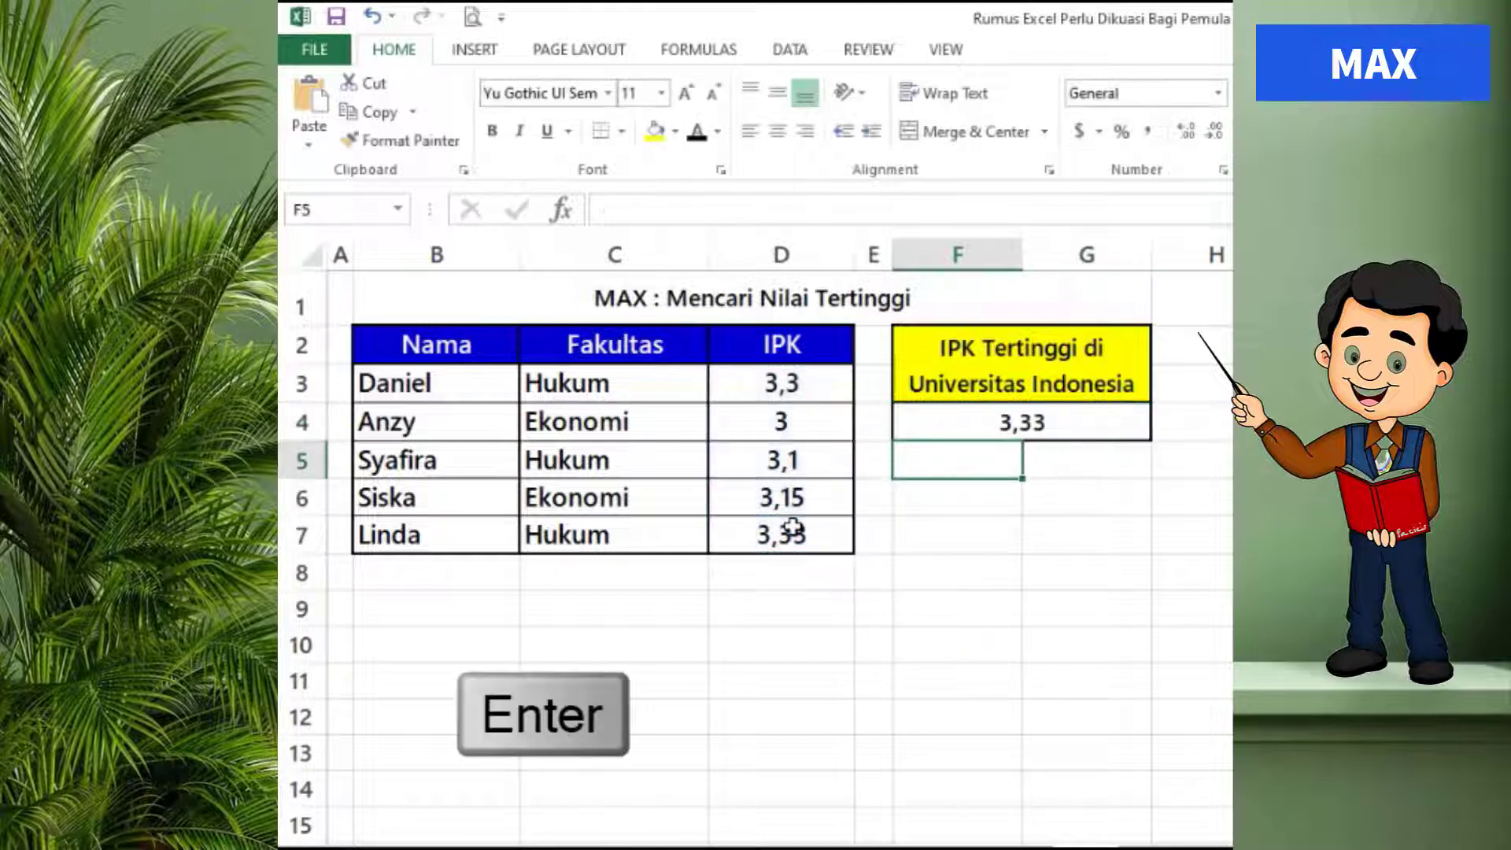
click(1064, 431)
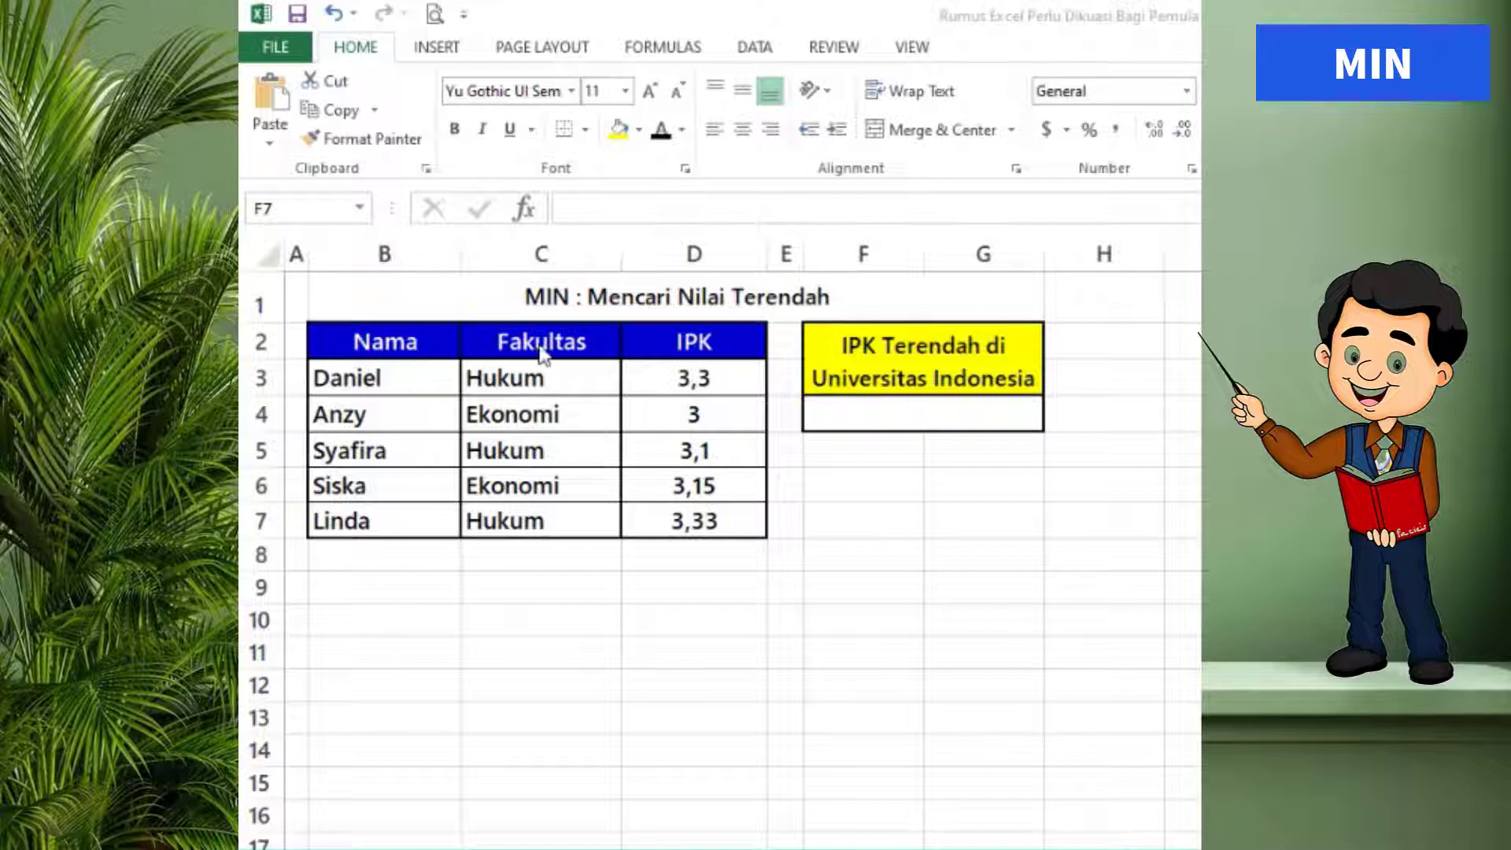
Find the lowest IPK in D3:D7 with a MIN formula in F4 under IPK Terendah di Universitas Indonesia.
click(937, 409)
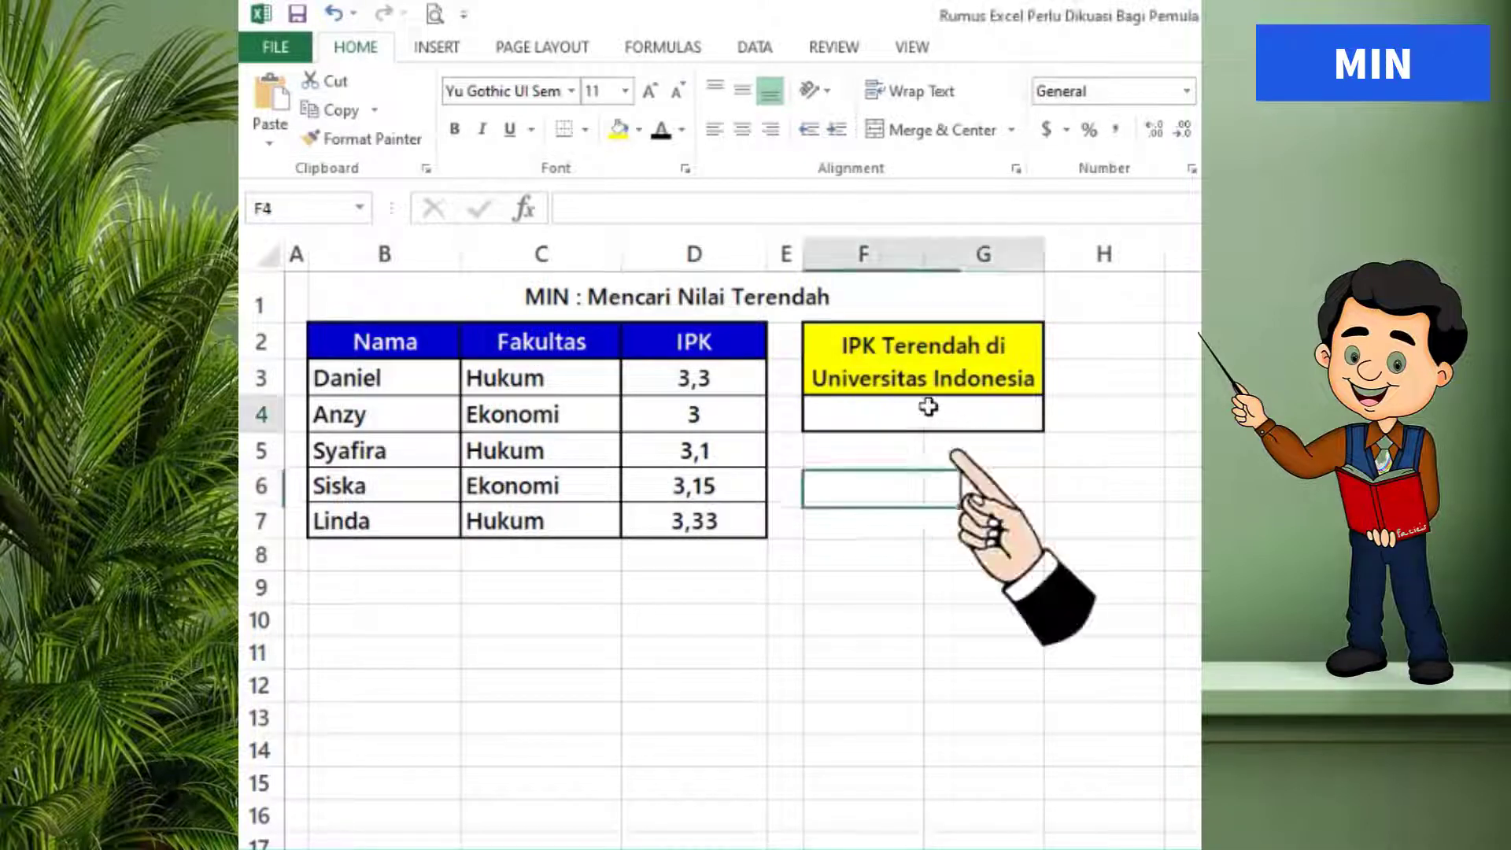
text(=)
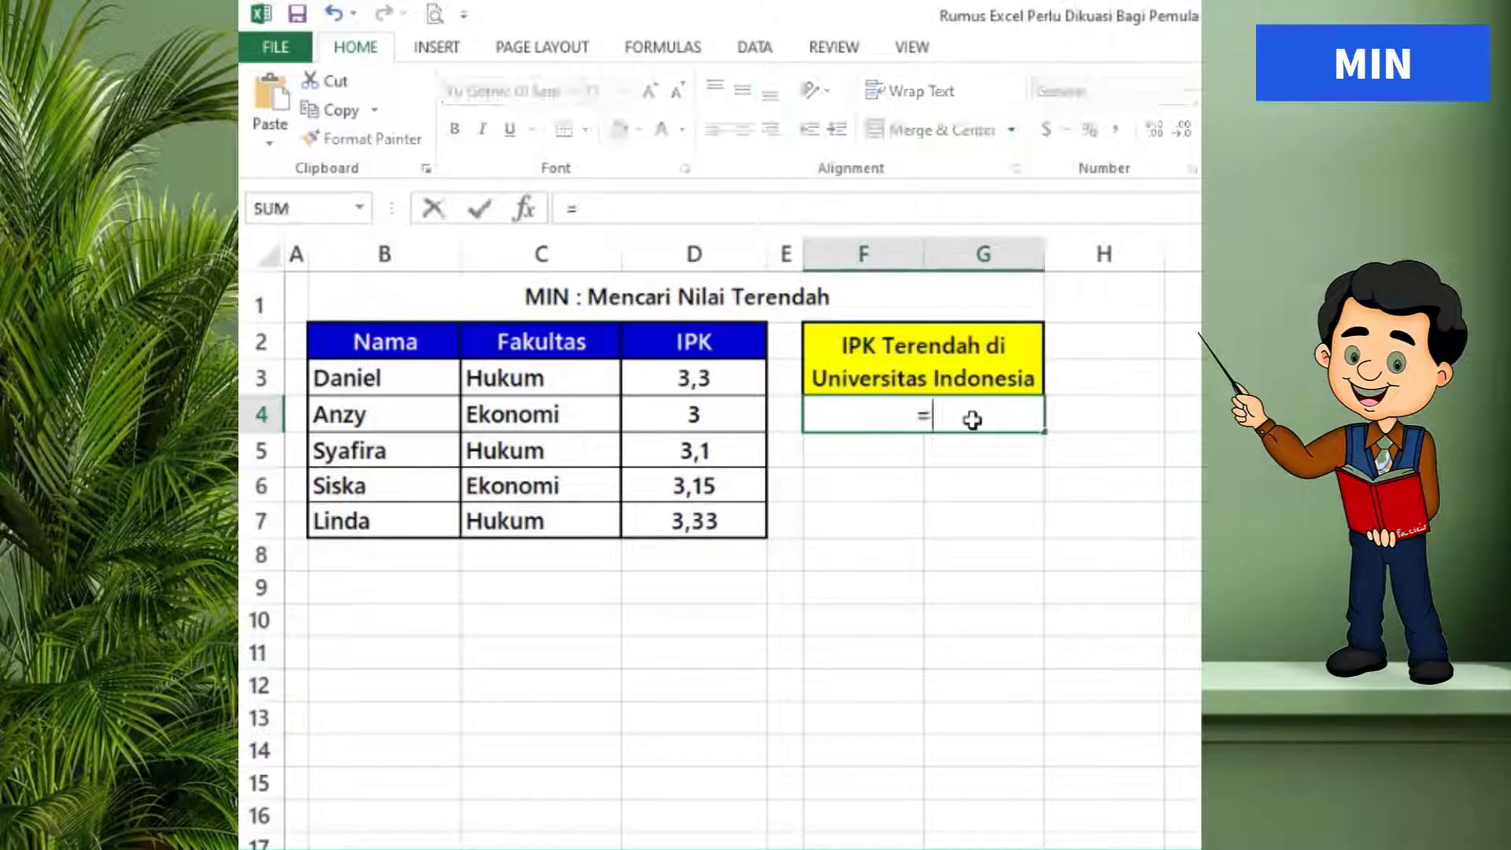
text(min)
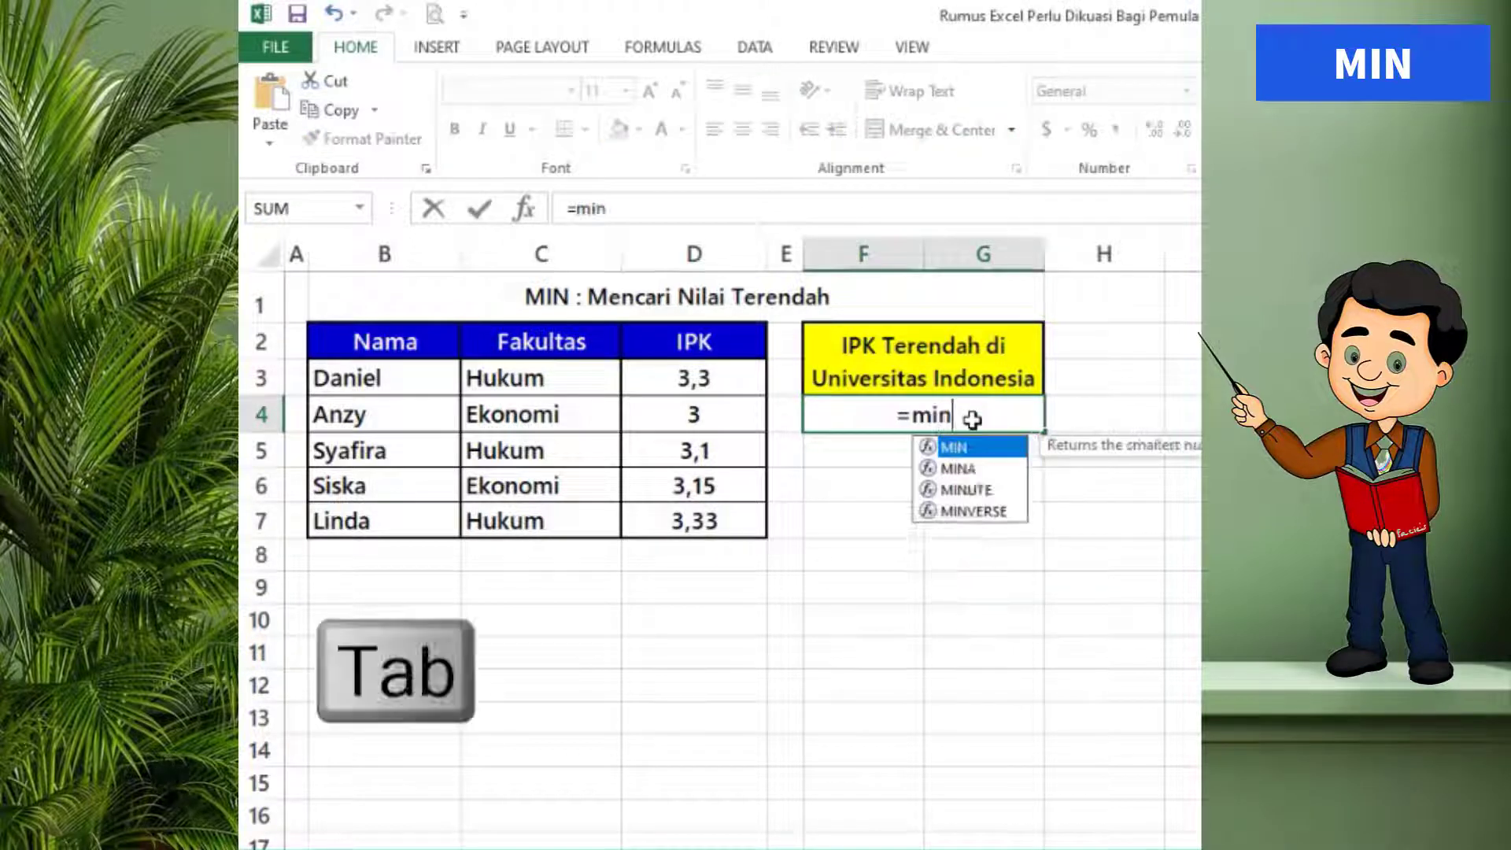
key(Tab)
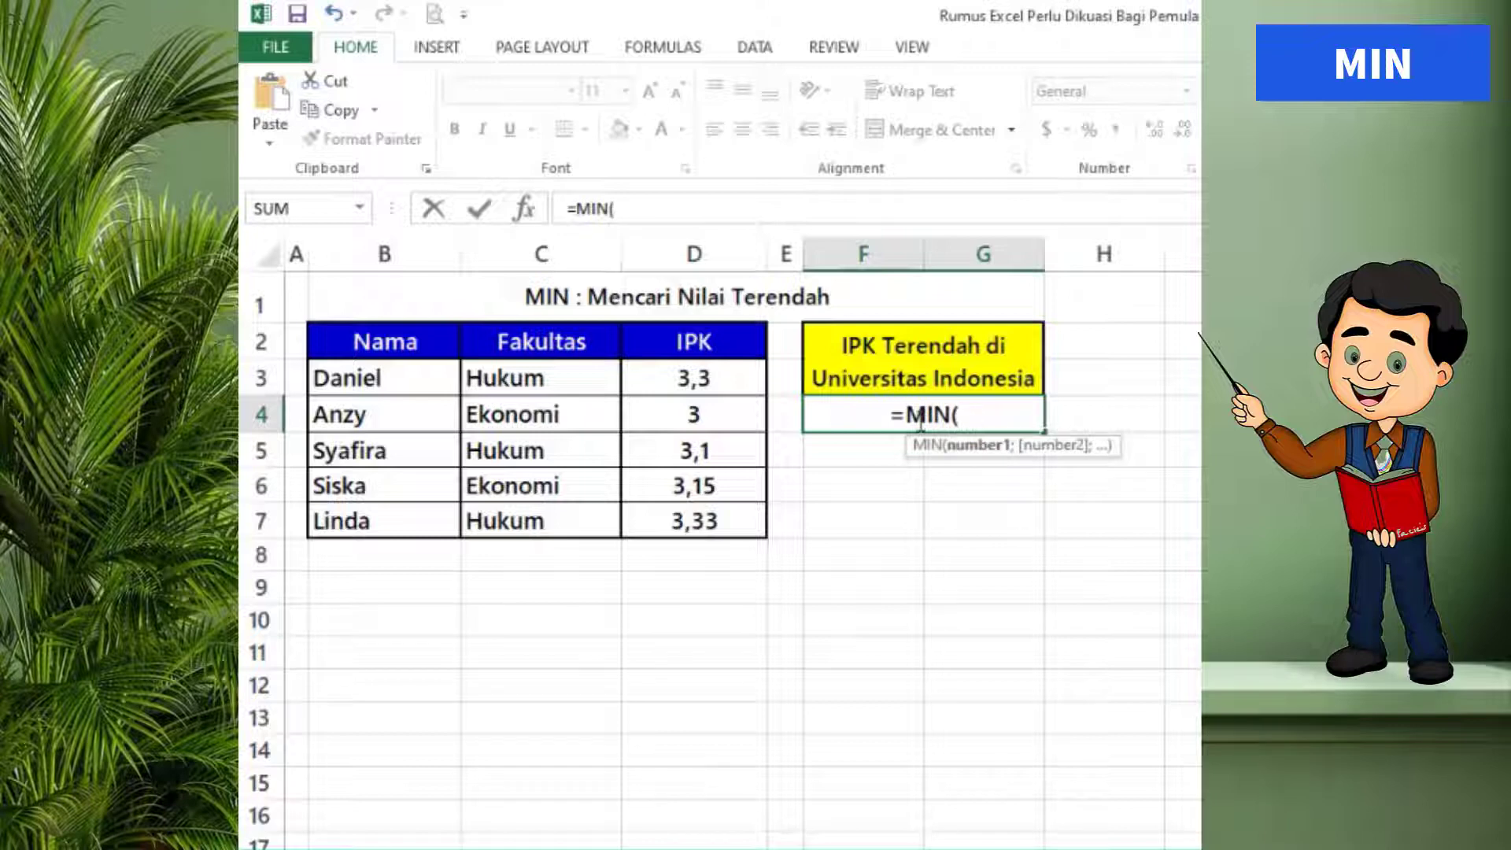
drag(752, 376, 738, 549)
text())
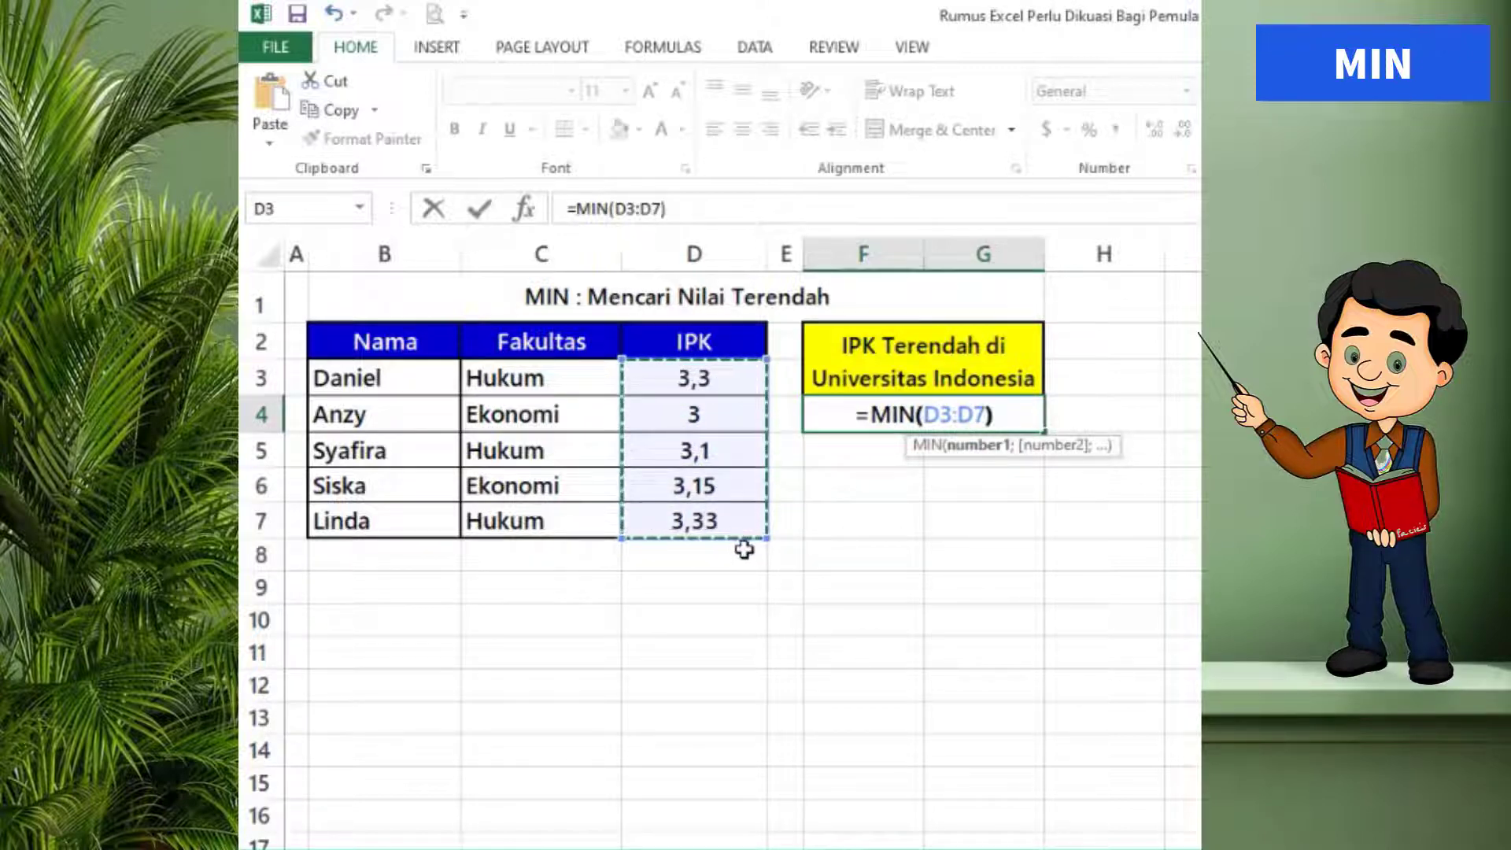
key(Return)
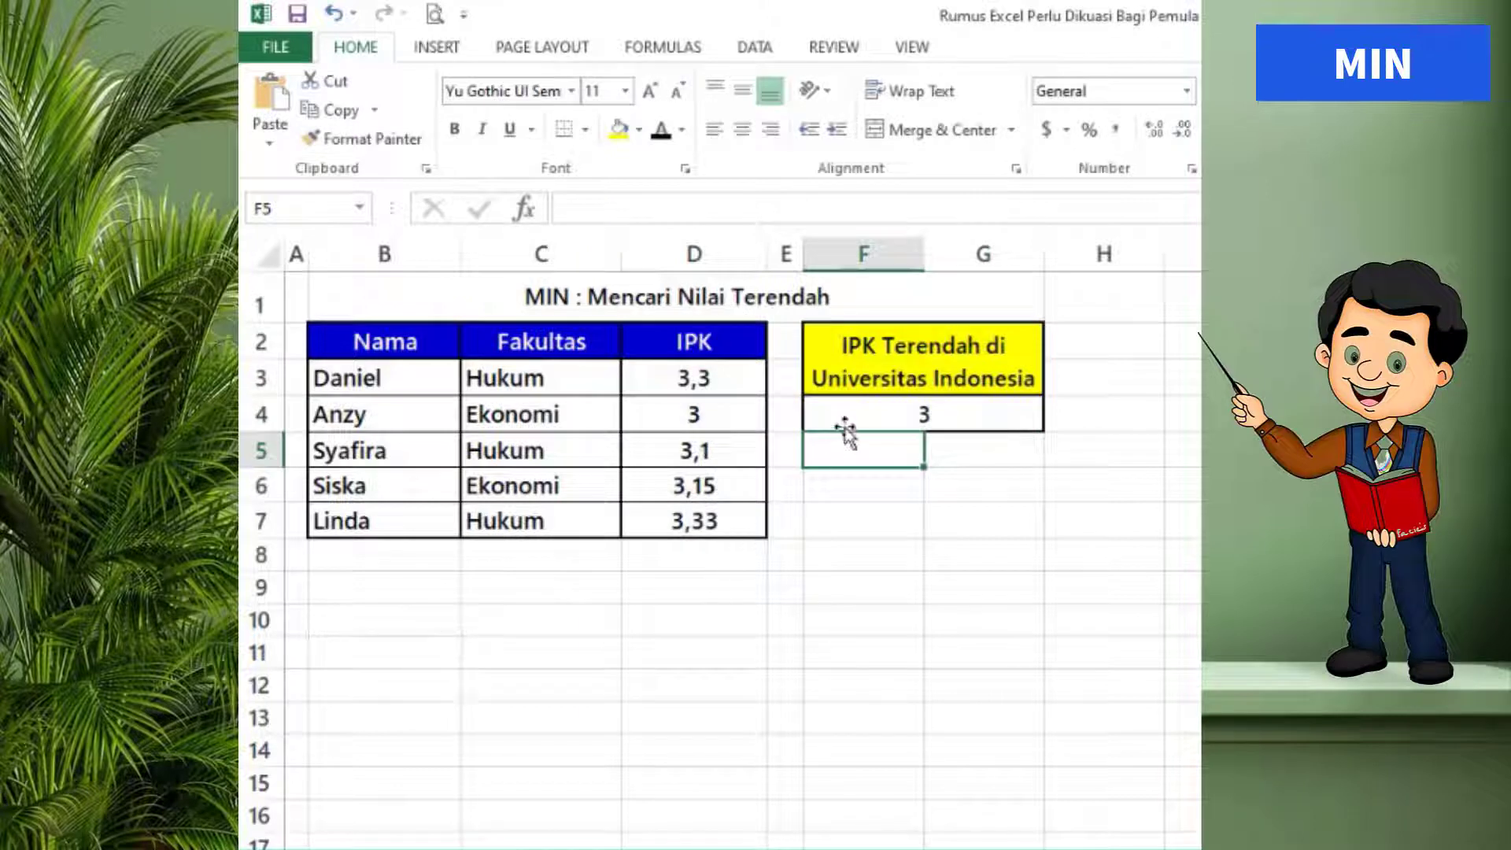
click(956, 413)
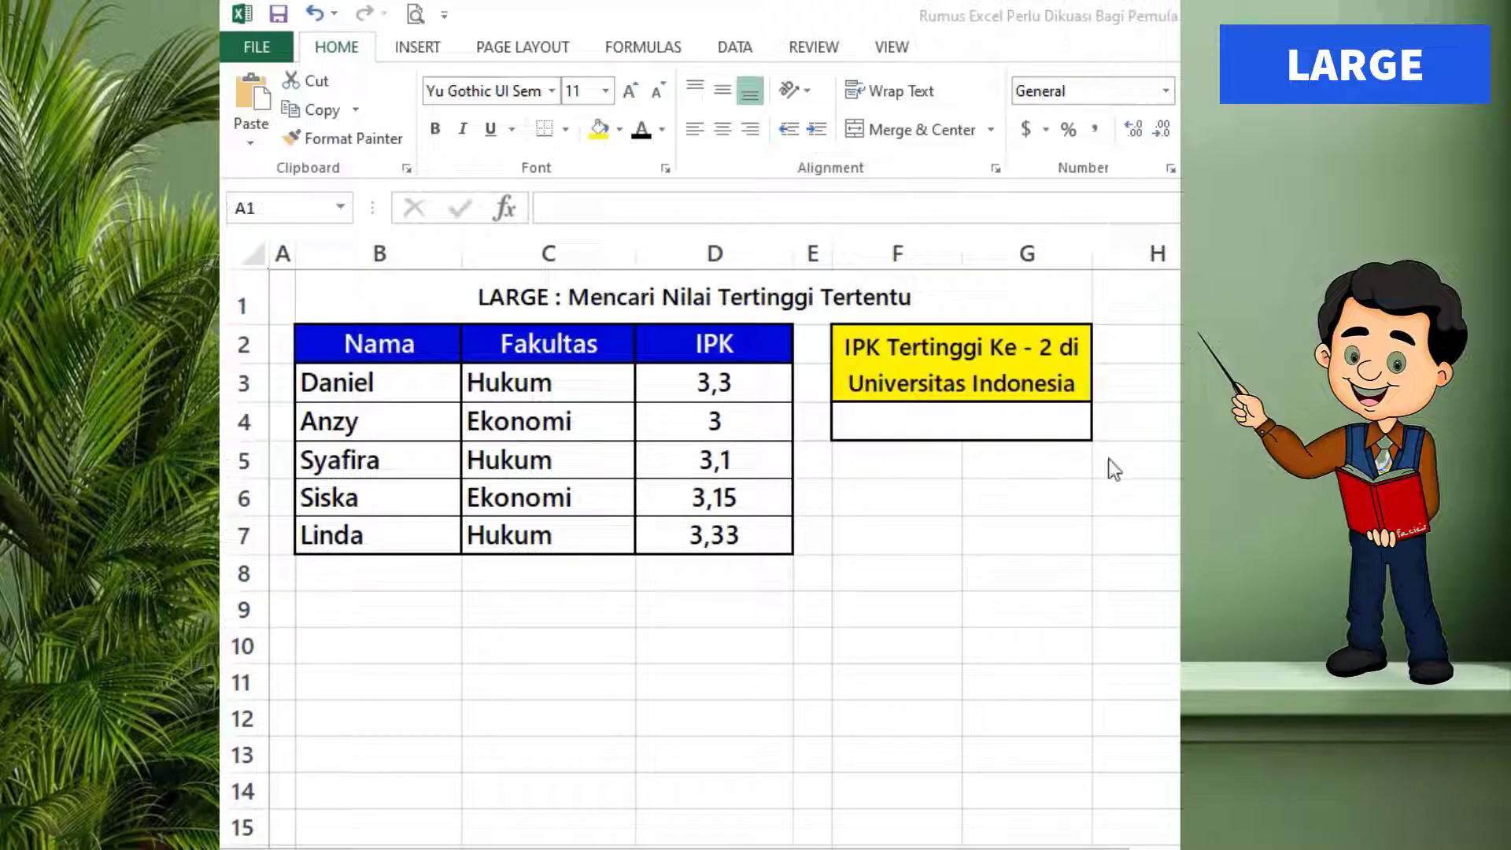
Start a LARGE formula in F4 under IPK Tertinggi Ke - 2 with the IPK cells D3:D7 as the array.
click(928, 424)
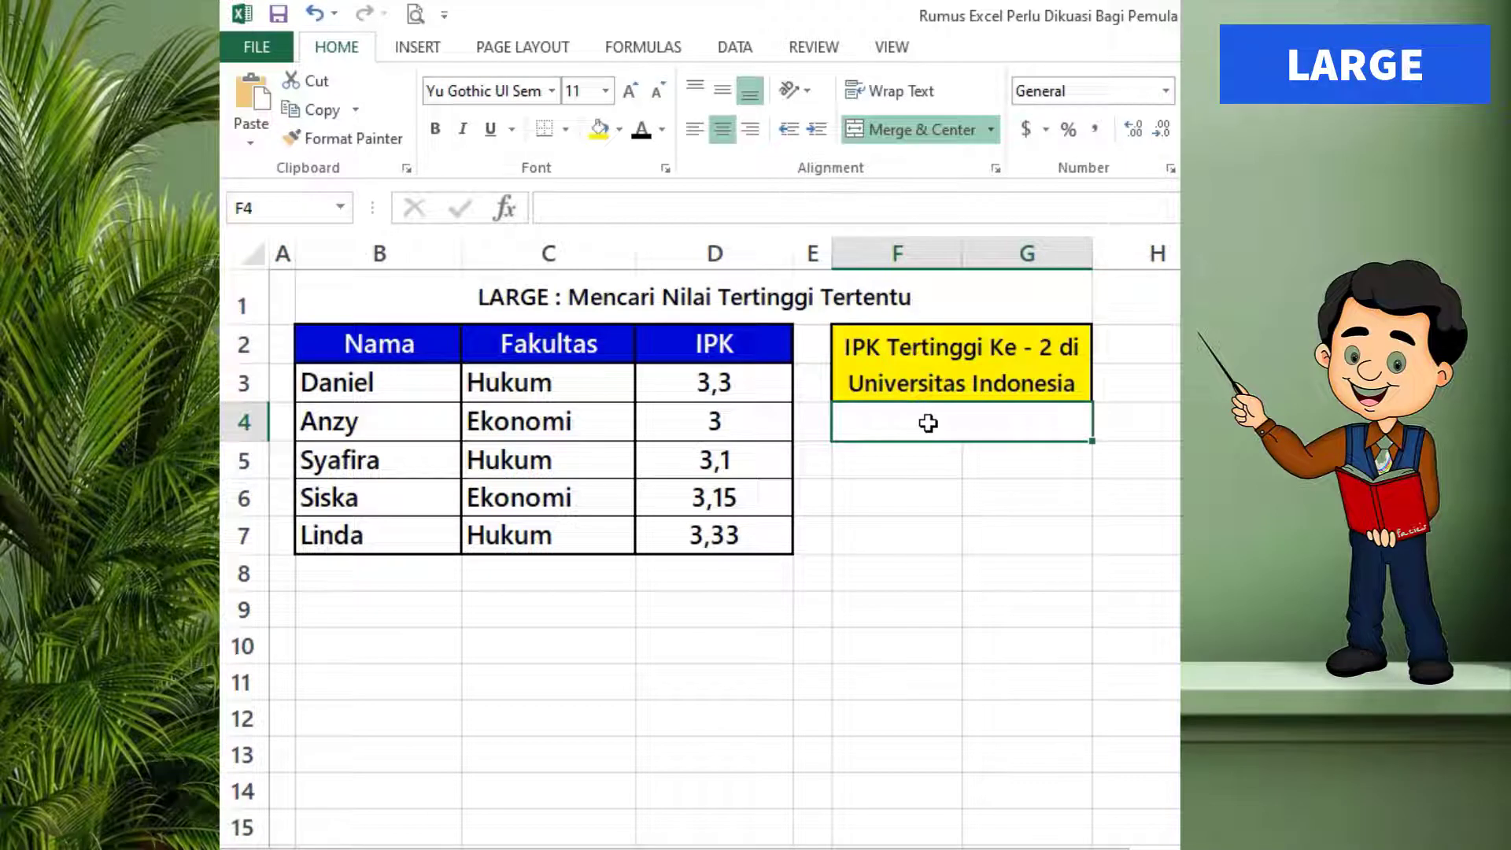
text(=la)
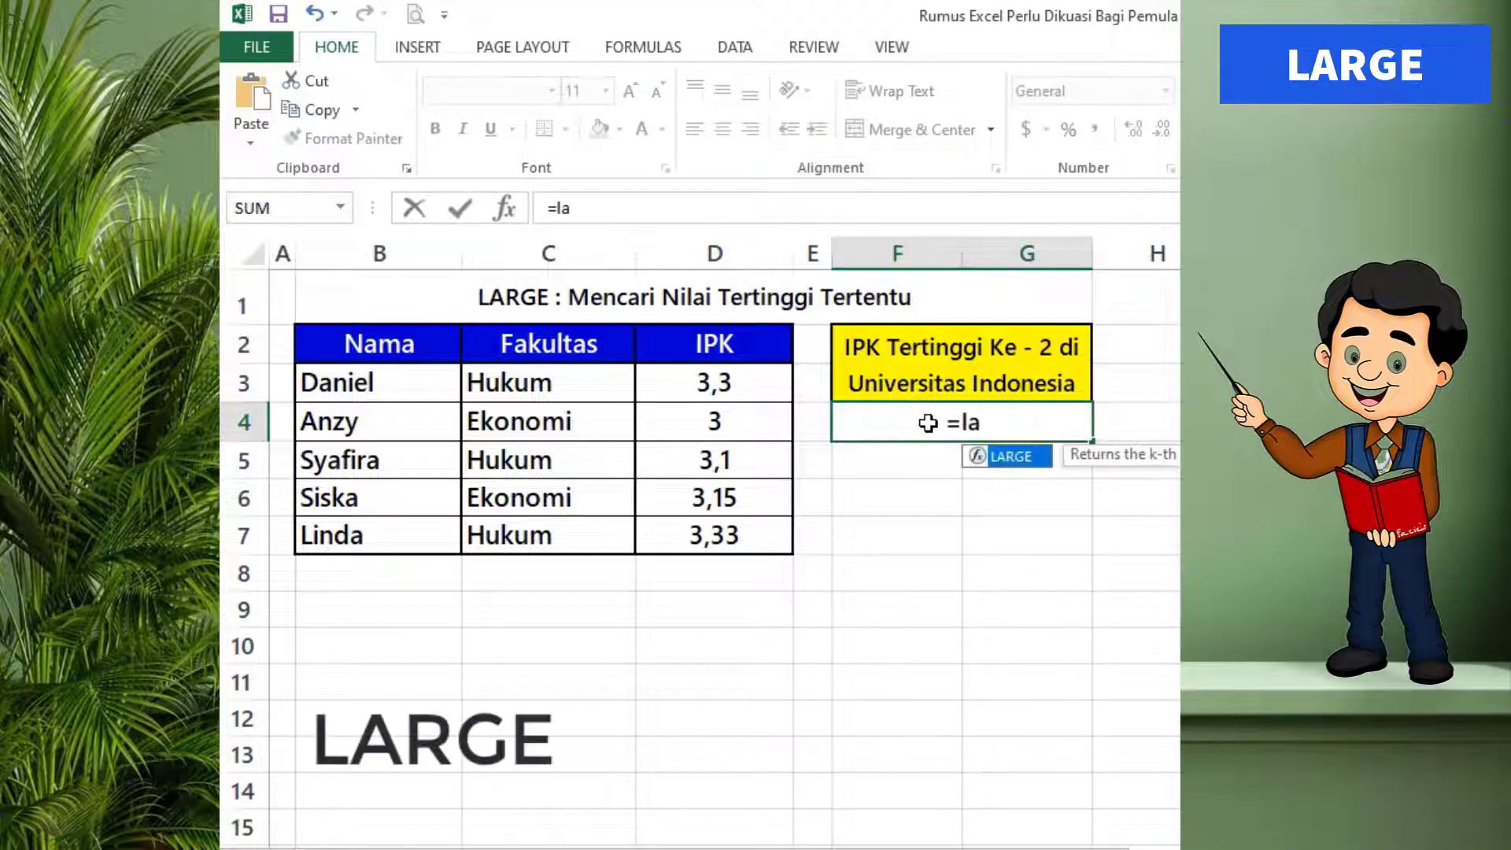
text(rg)
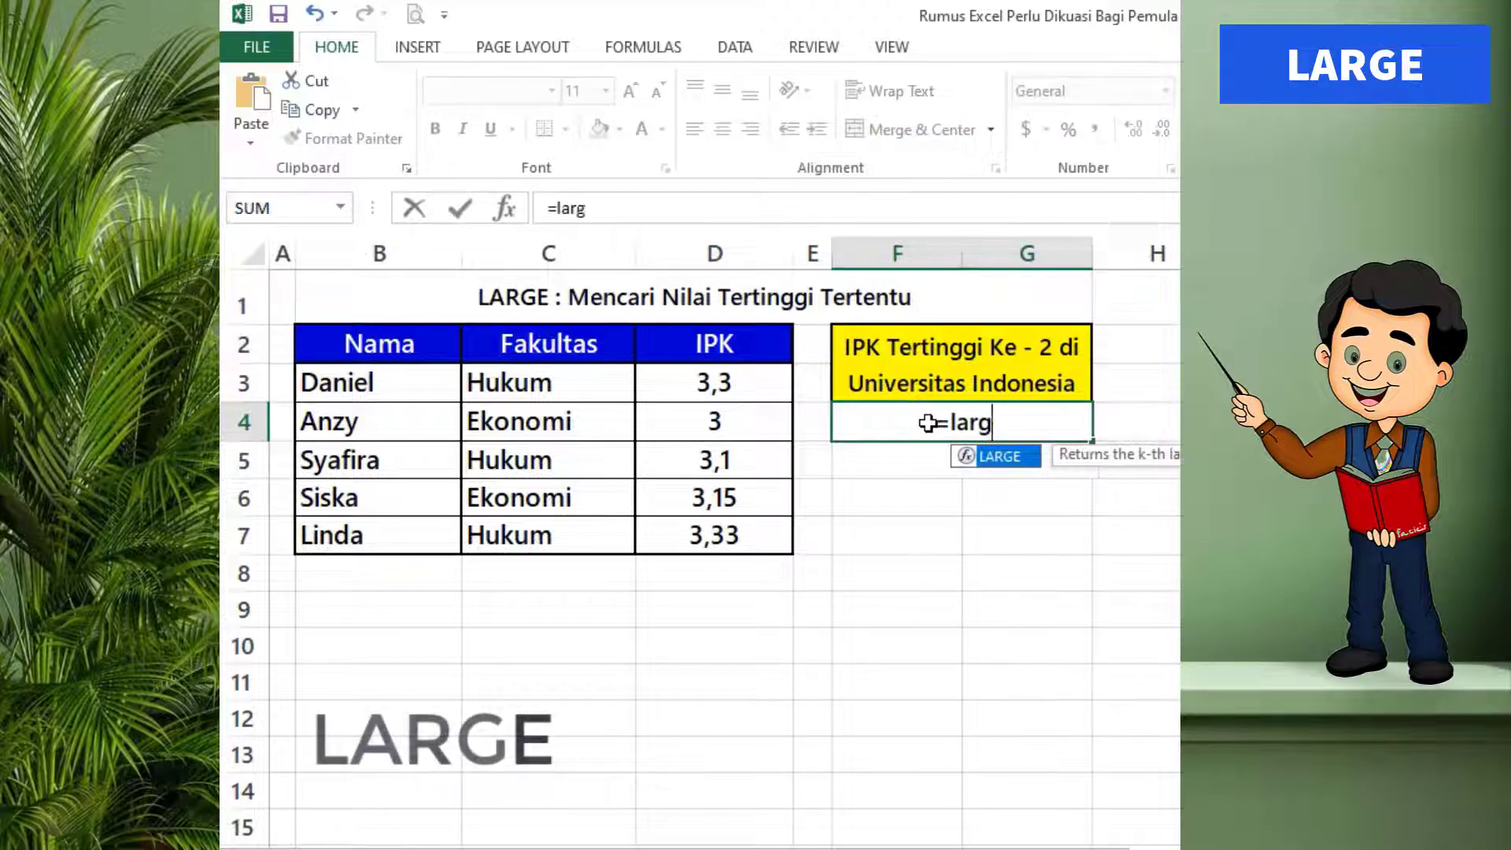
text(e)
key(Tab)
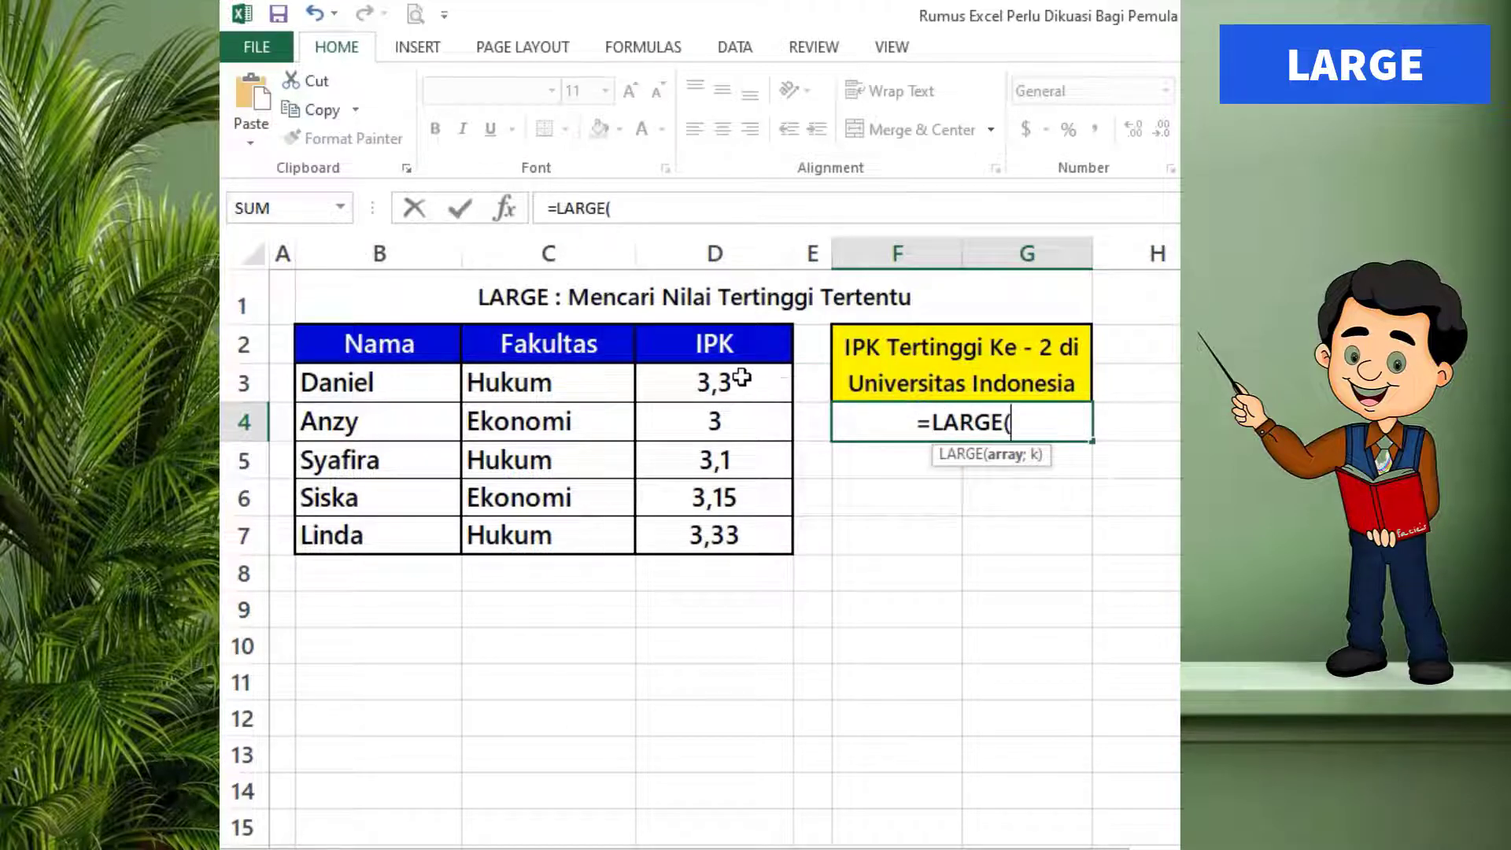
drag(733, 381, 721, 534)
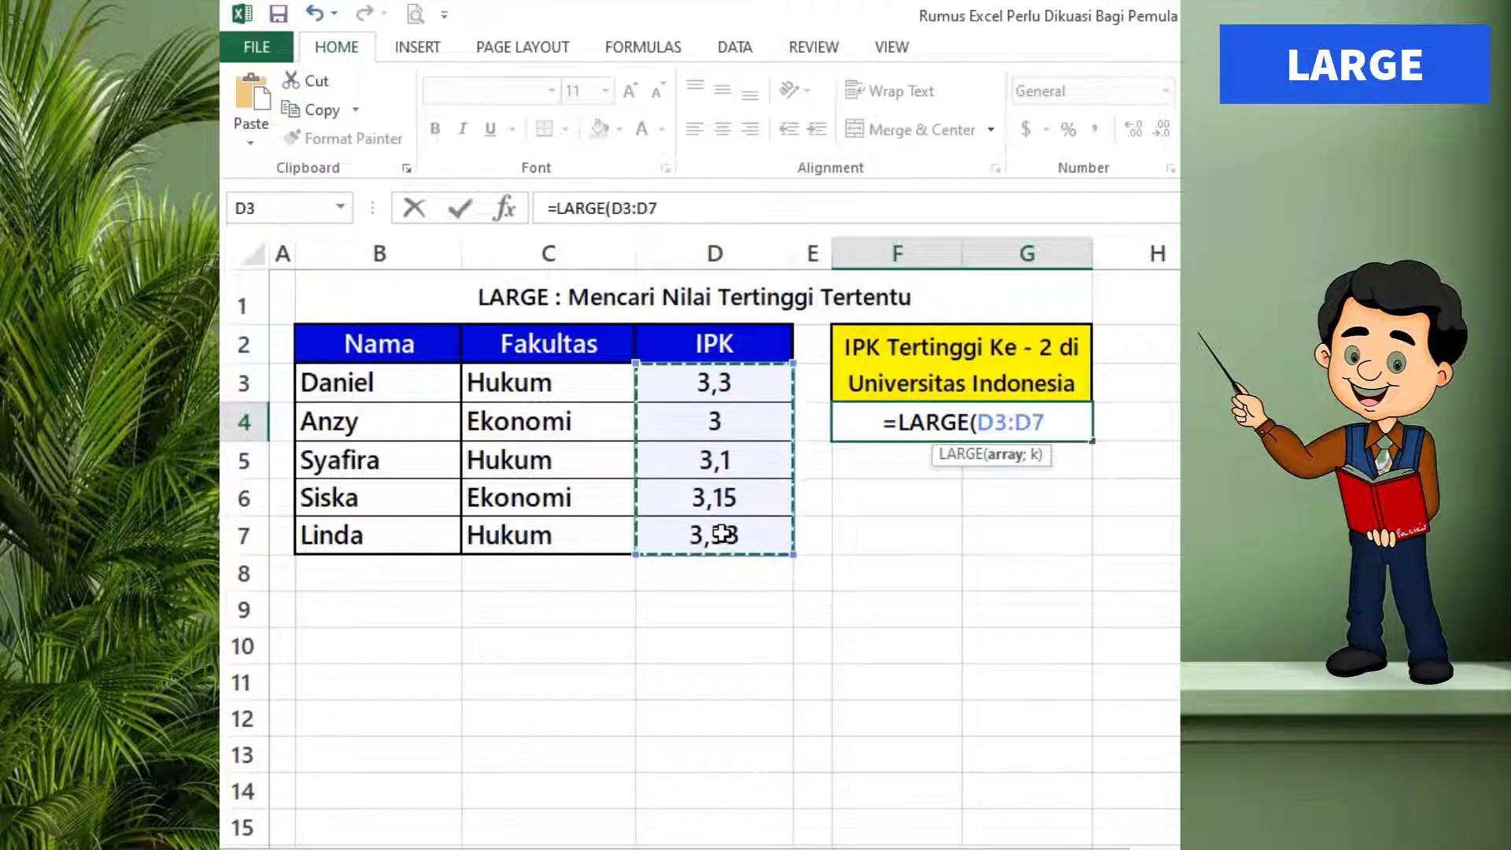
Set the k argument of the LARGE formula to 2 and complete the formula in F4.
text(;)
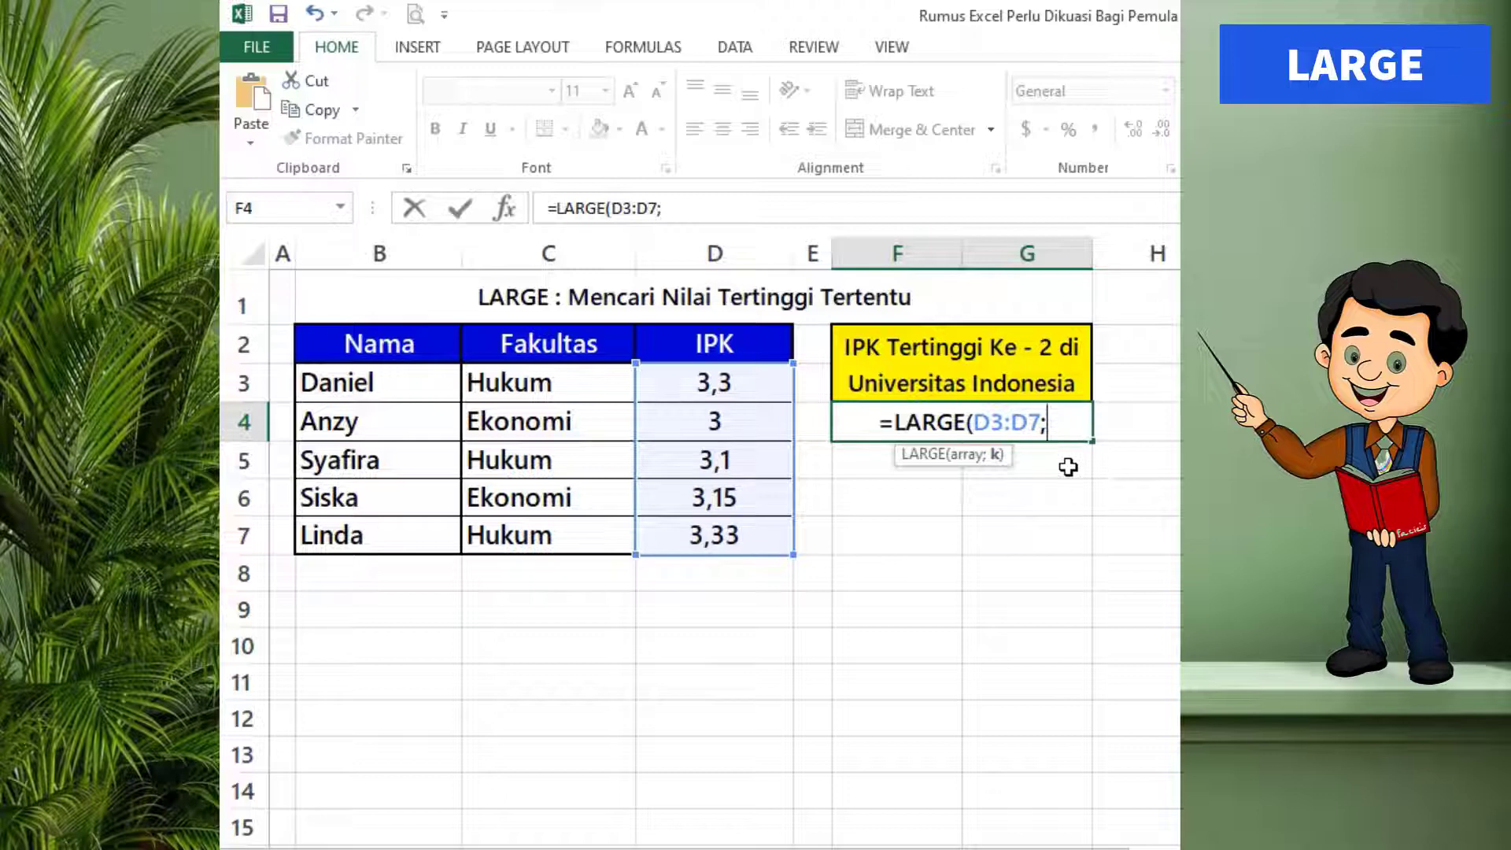
text(2))
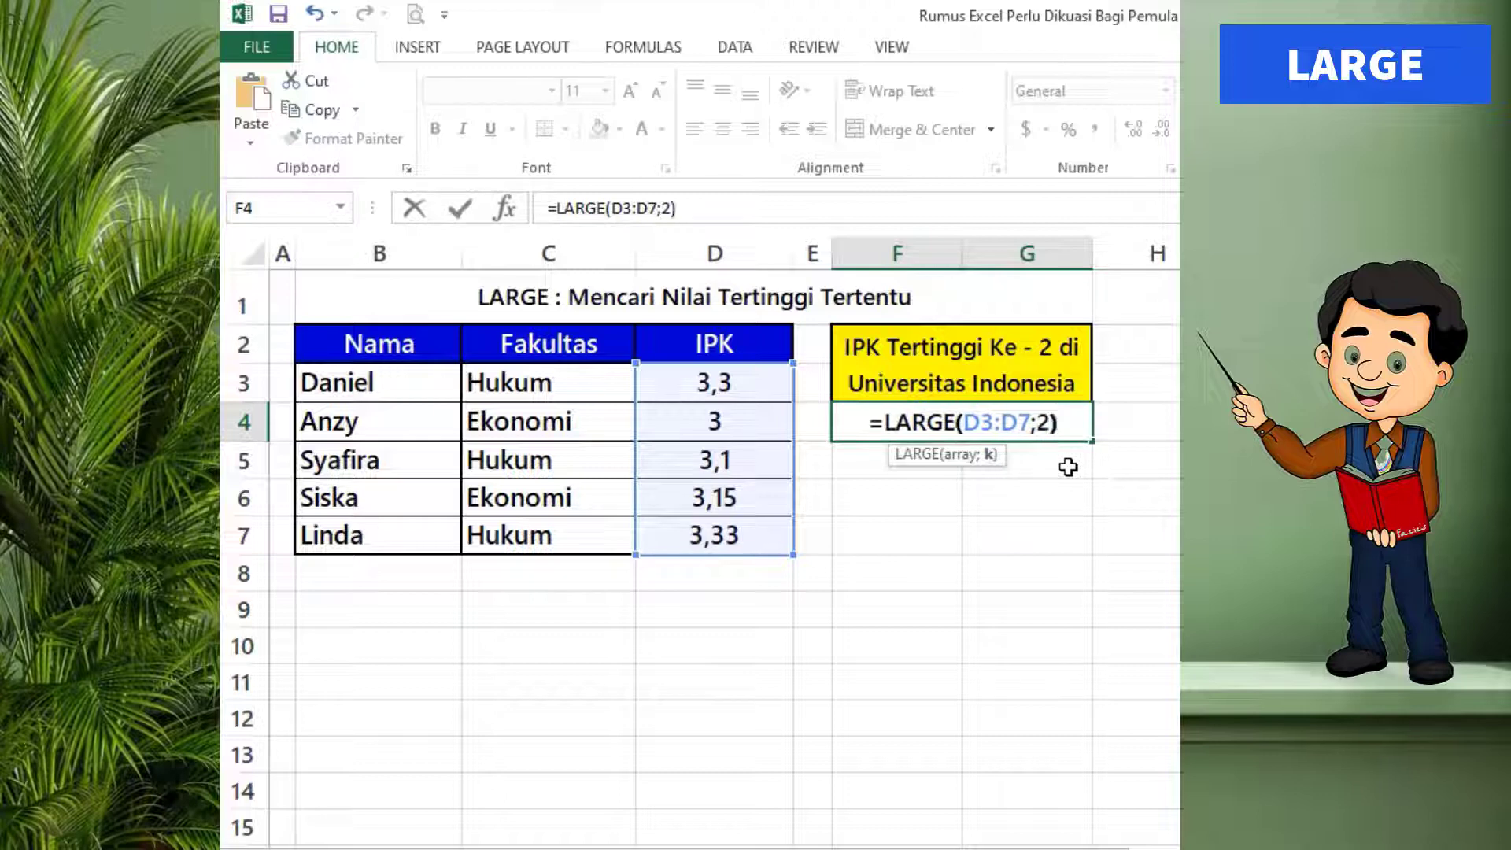
key(Return)
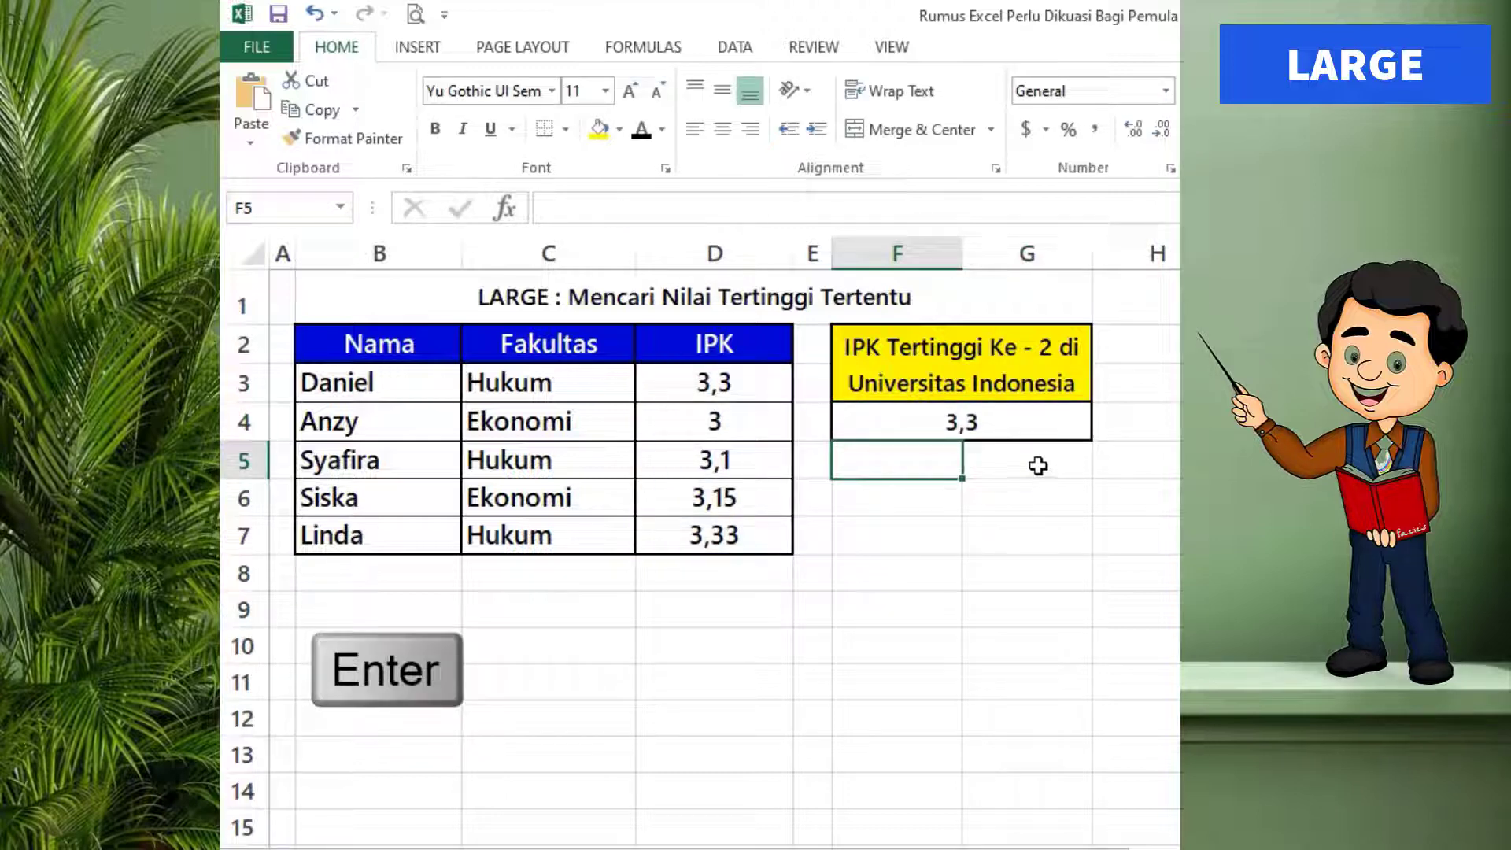
click(1017, 422)
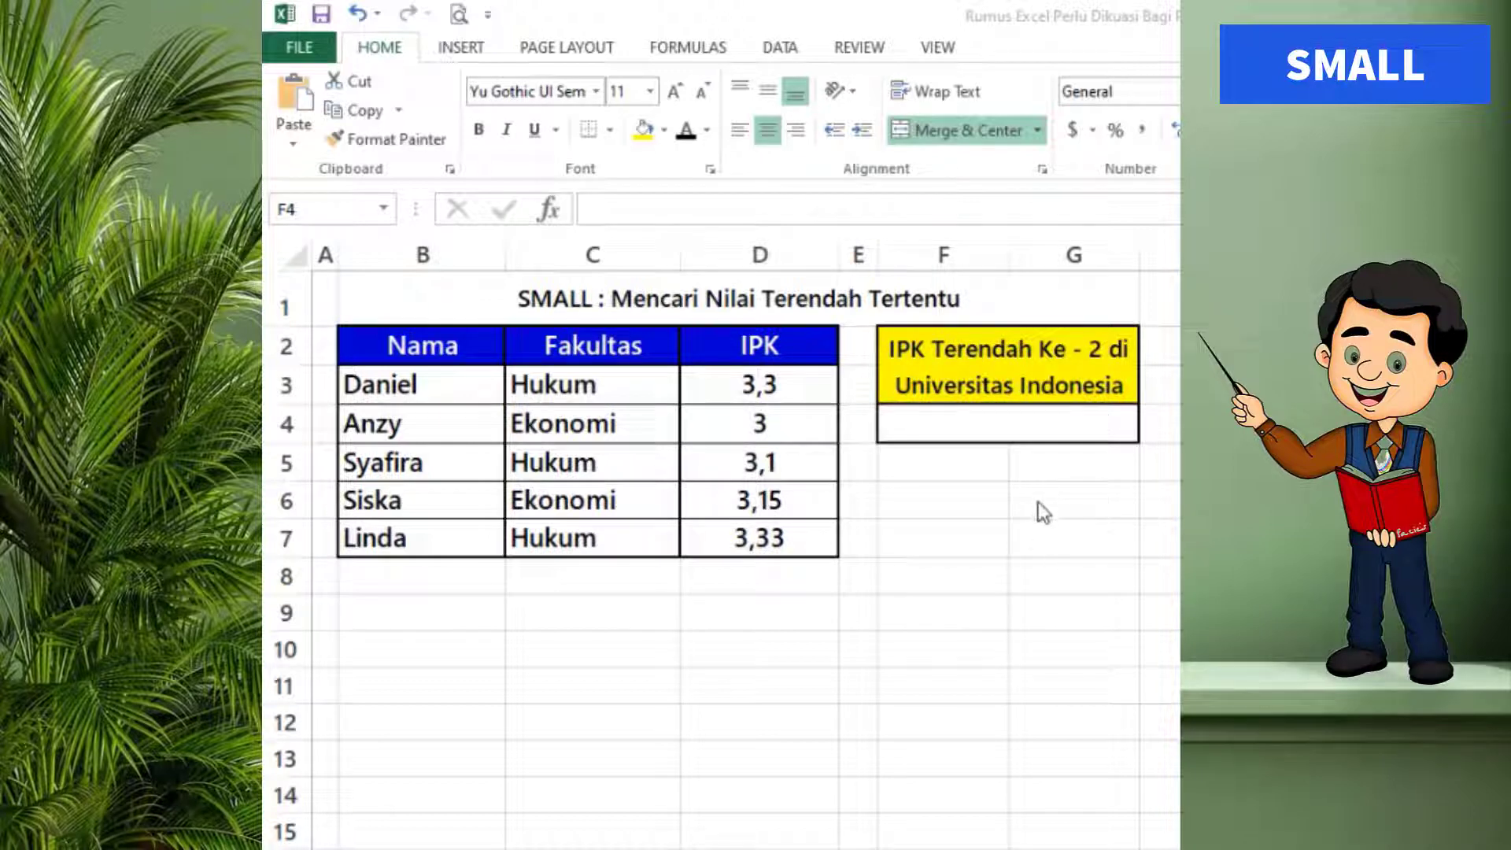
Find the second-lowest IPK in D3:D7 with a SMALL formula using k = 2 in F4 under IPK Terendah Ke - 2.
double_click(1008, 422)
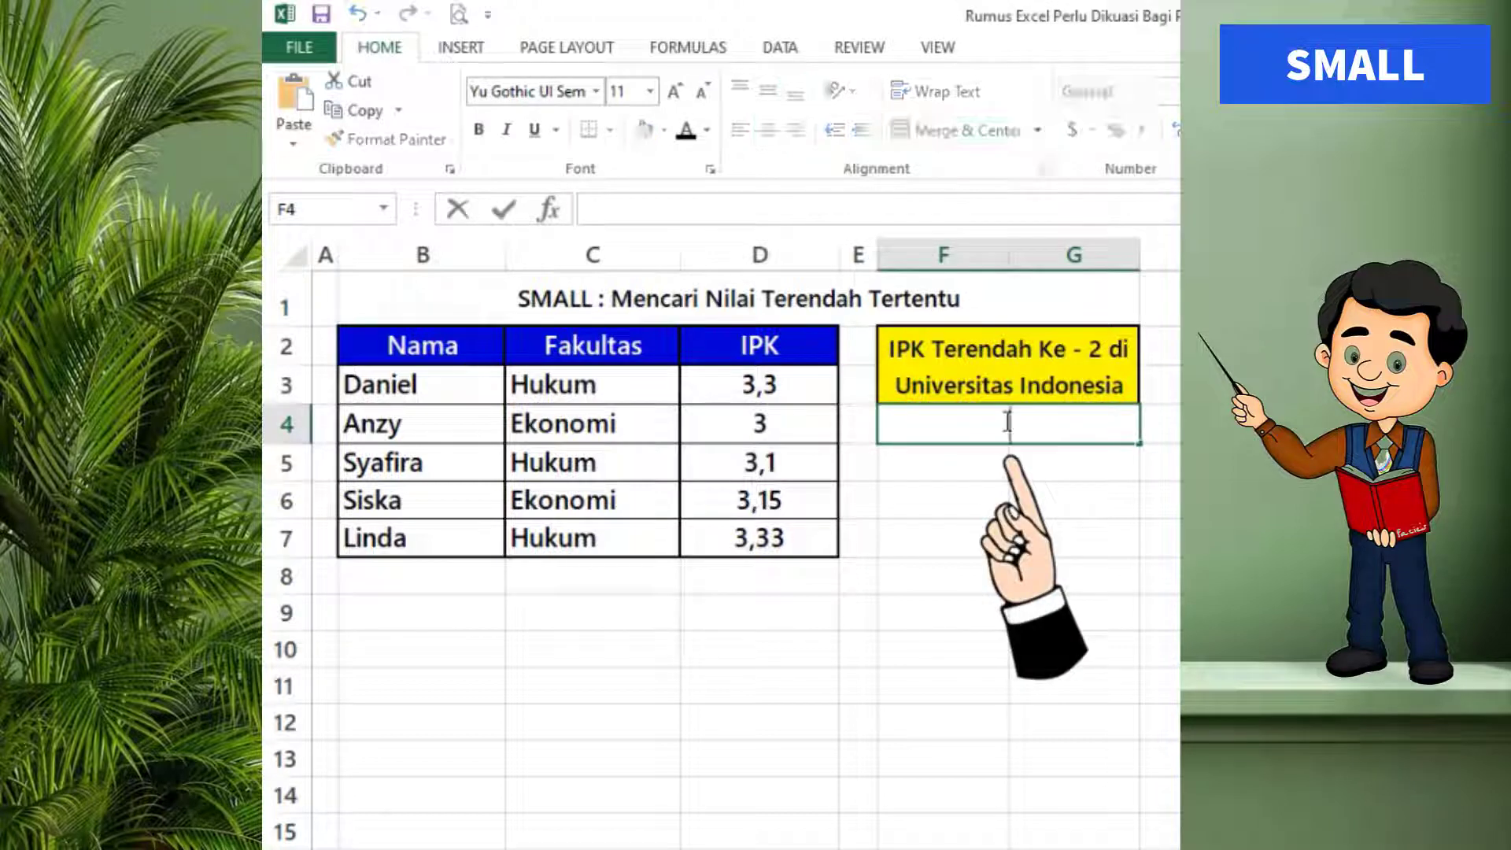
text(=)
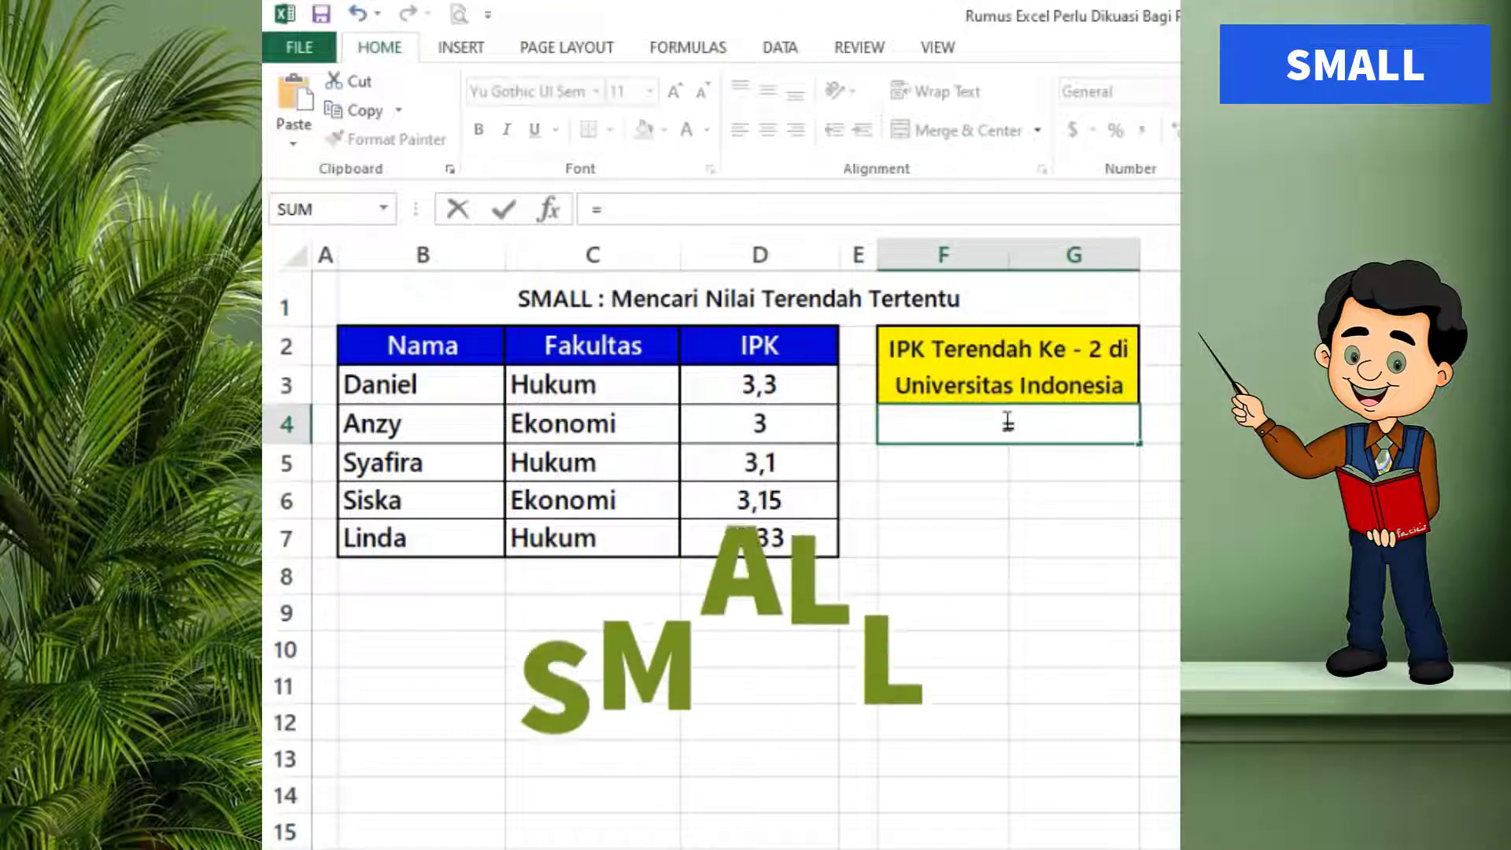
text(small)
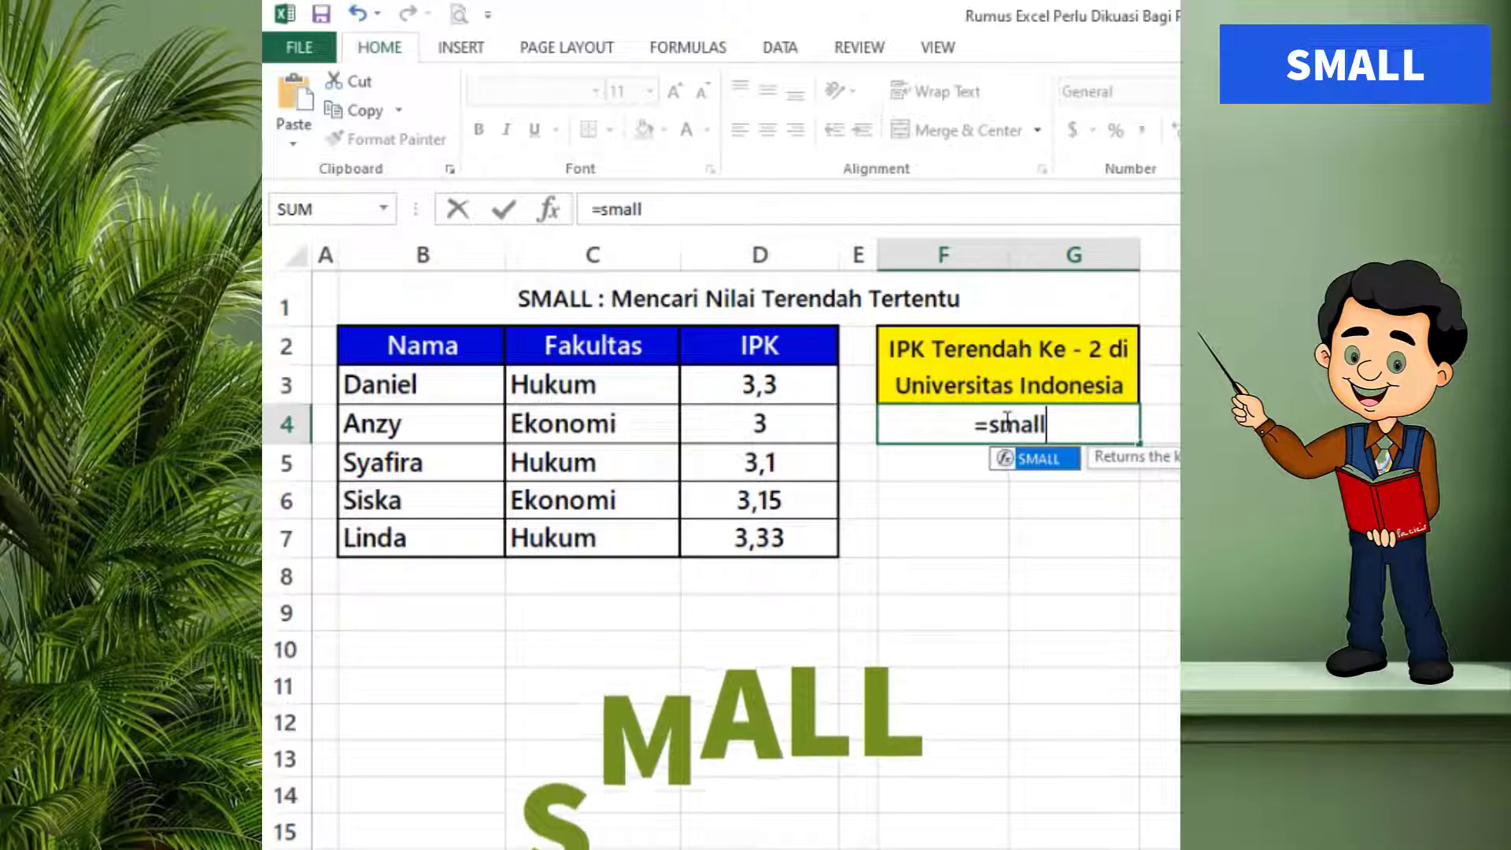
key(Tab)
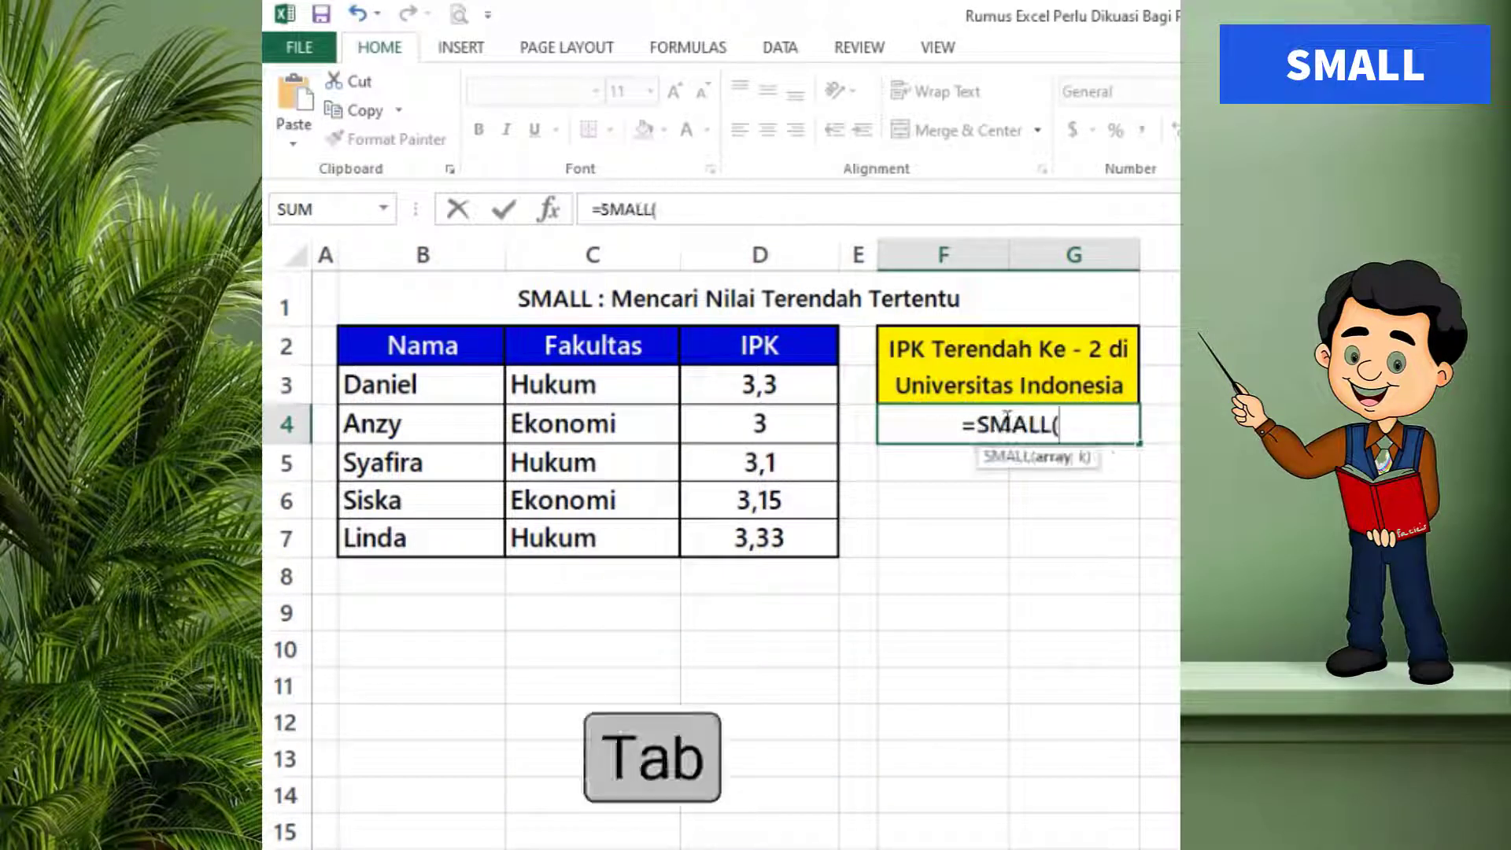
drag(799, 376, 796, 539)
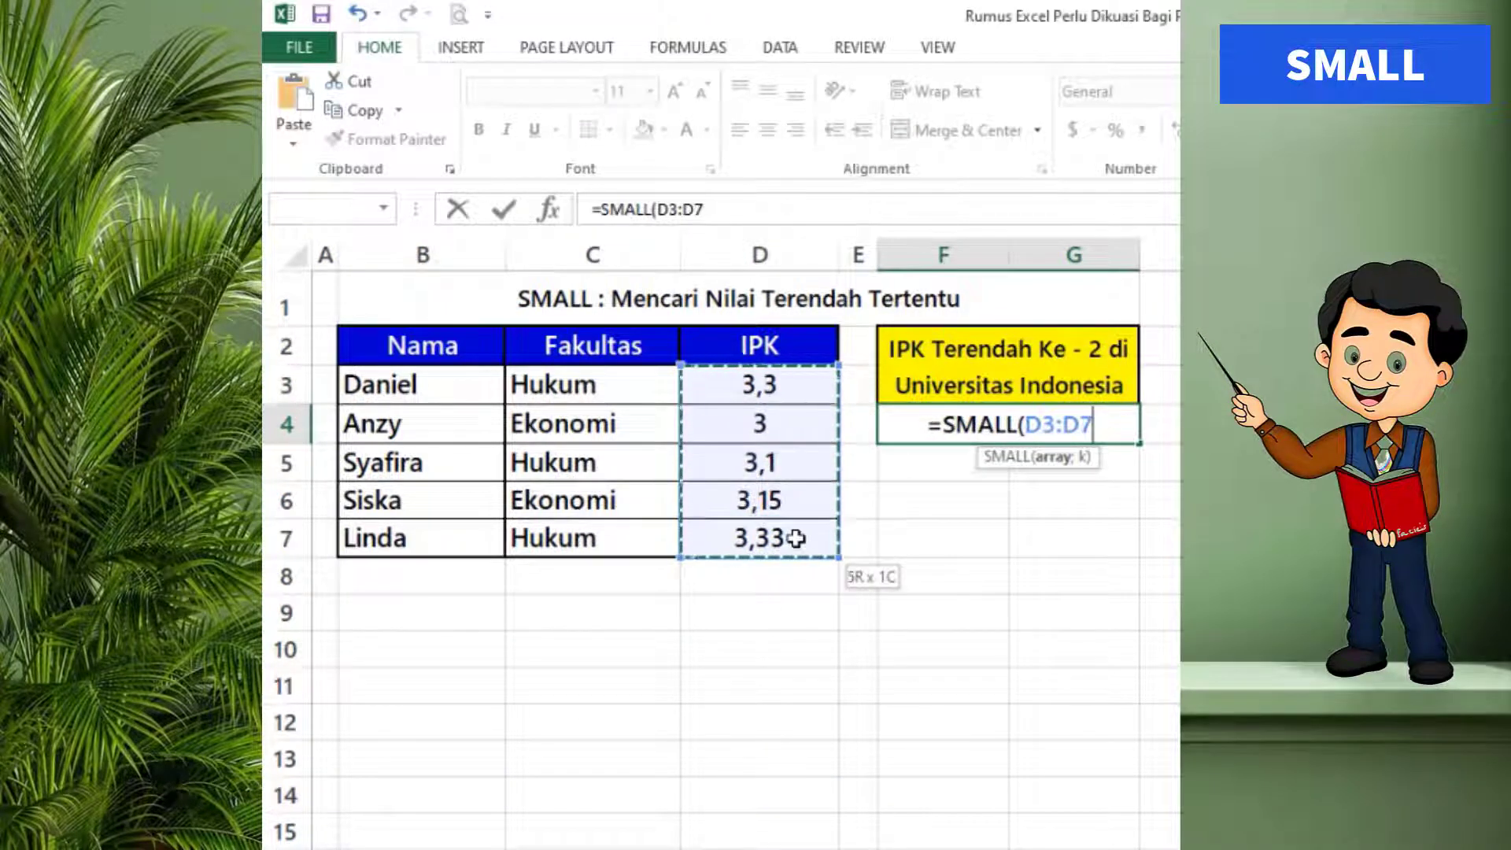
text(;)
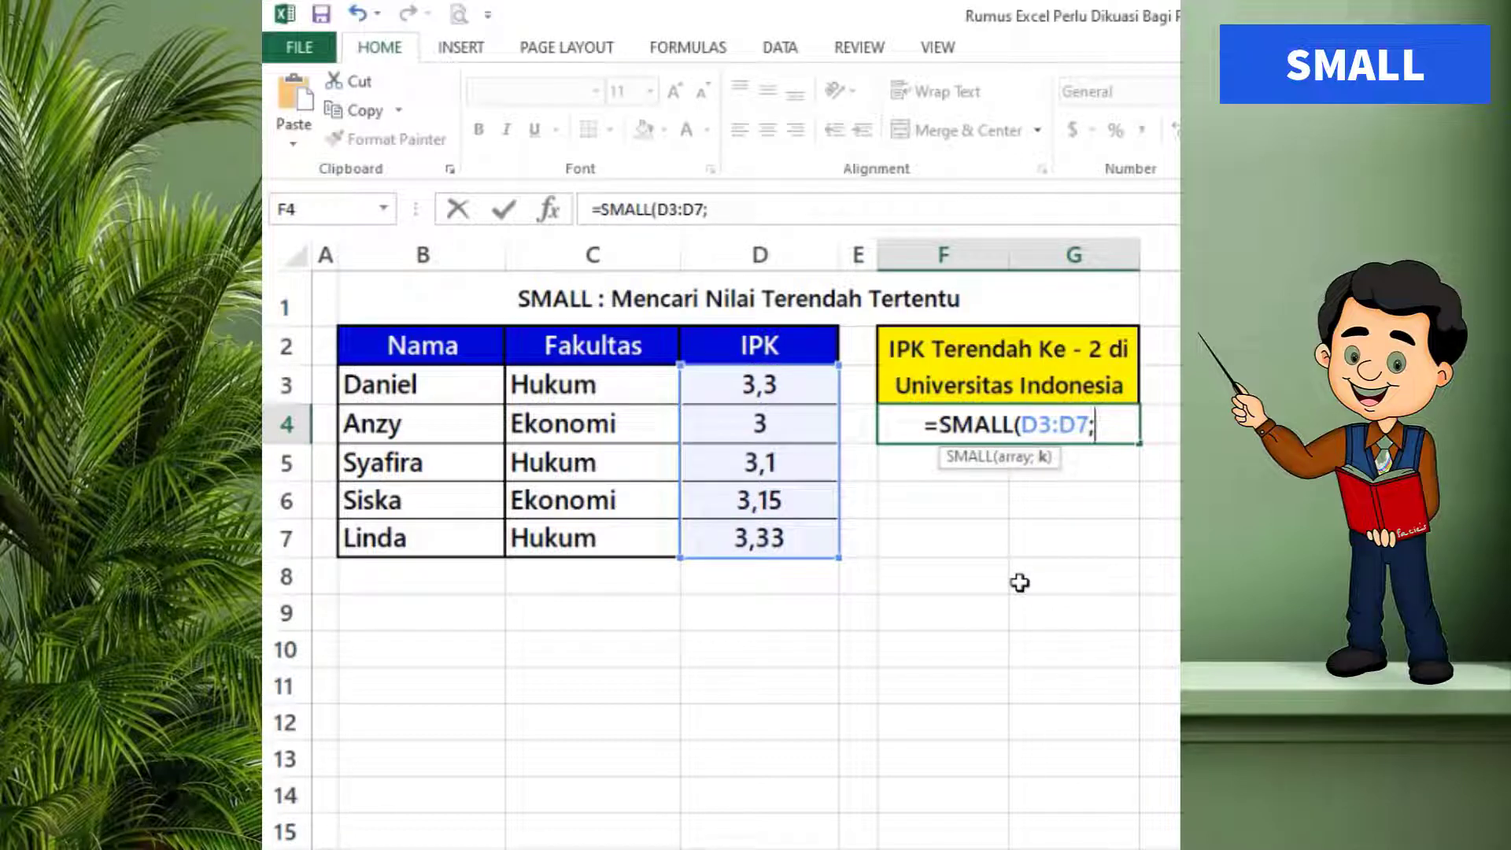
text(2)
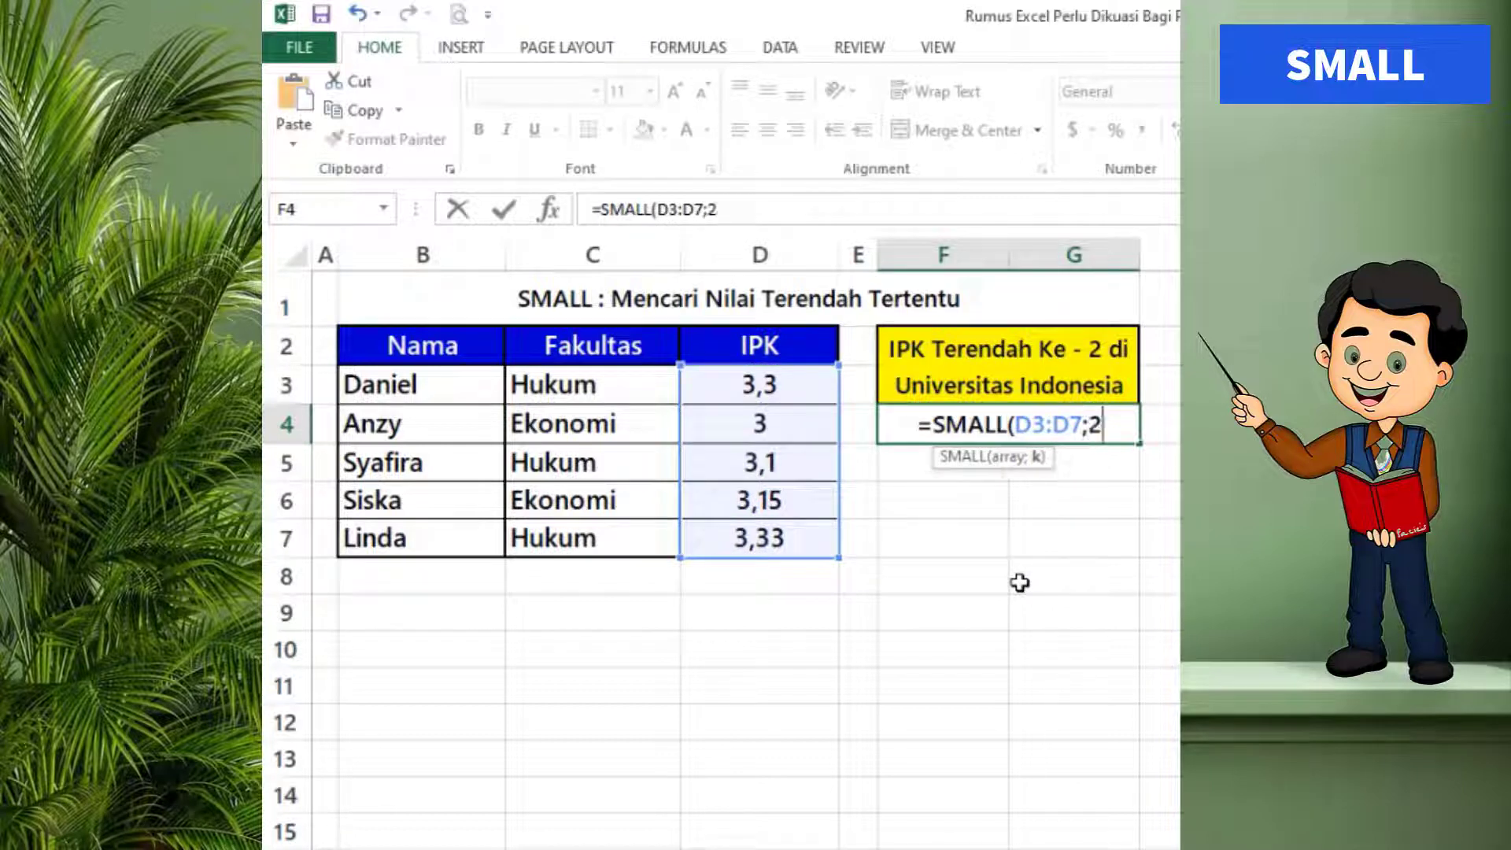
text())
key(Return)
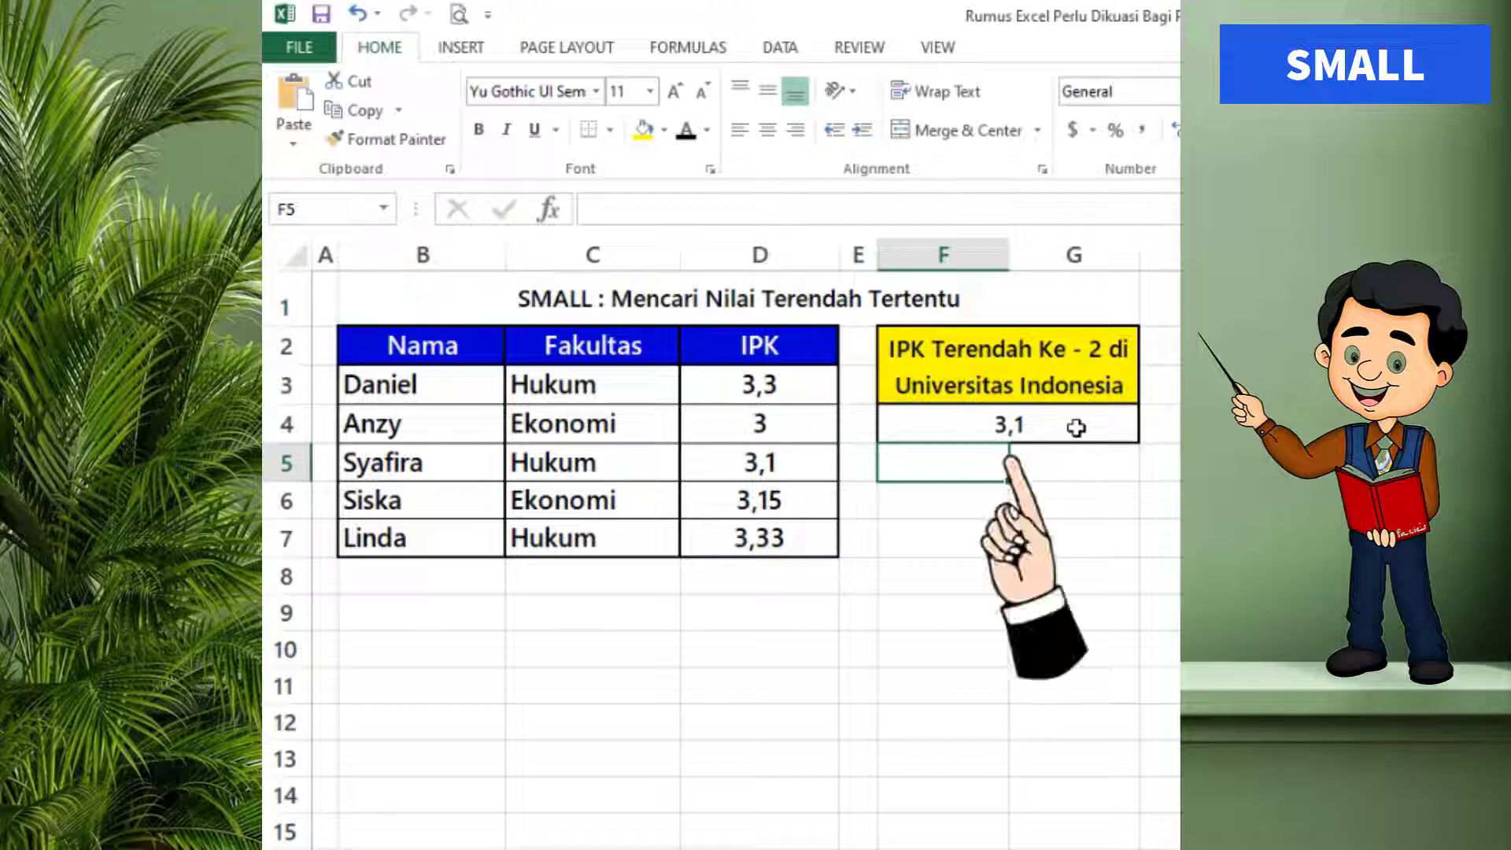
click(1029, 422)
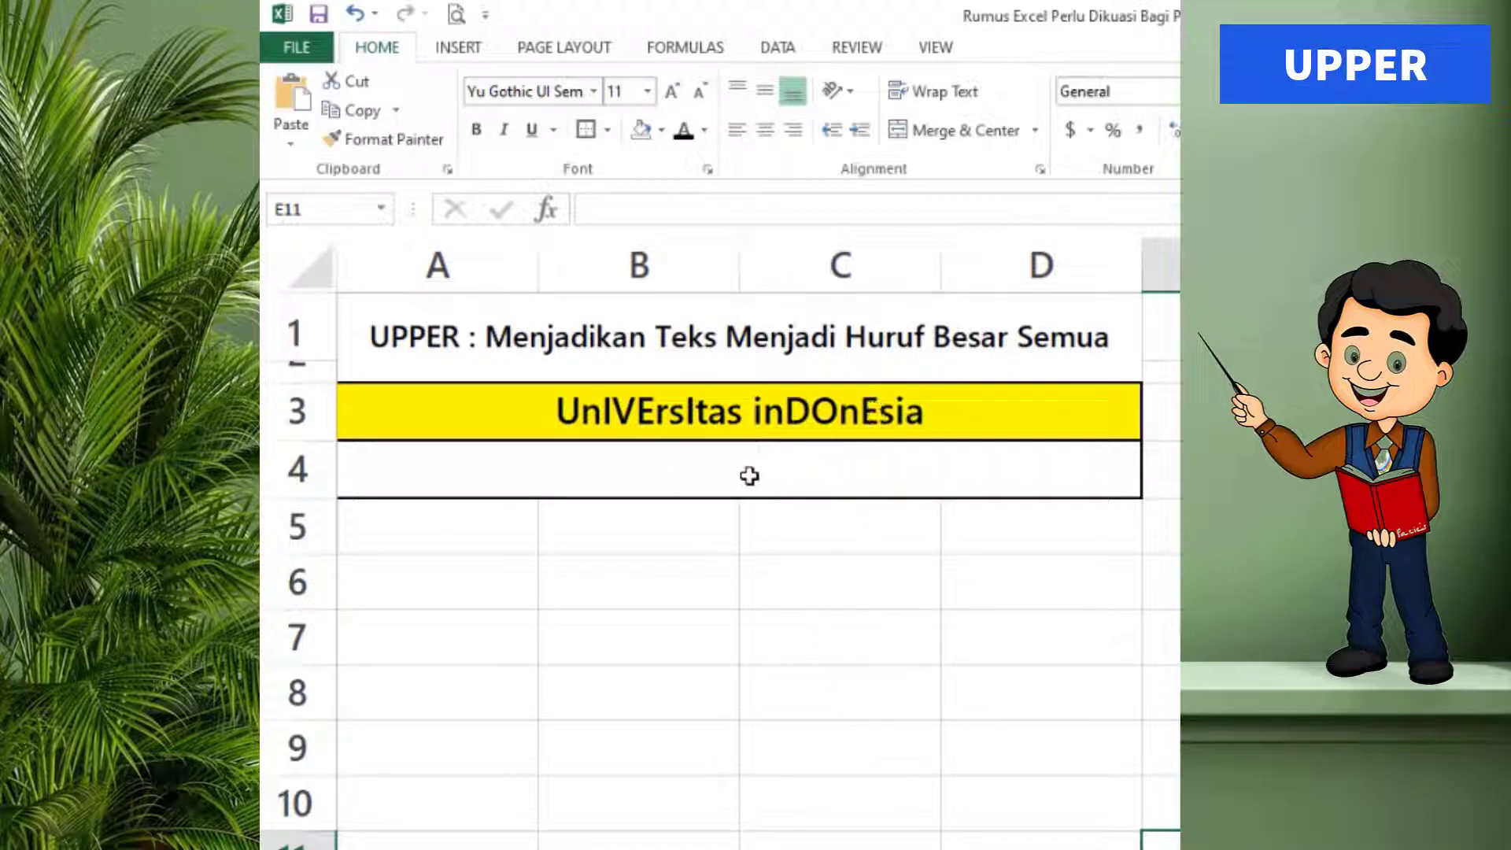
Convert the text in A3 to all capital letters with an UPPER formula in merged cell A4.
click(777, 482)
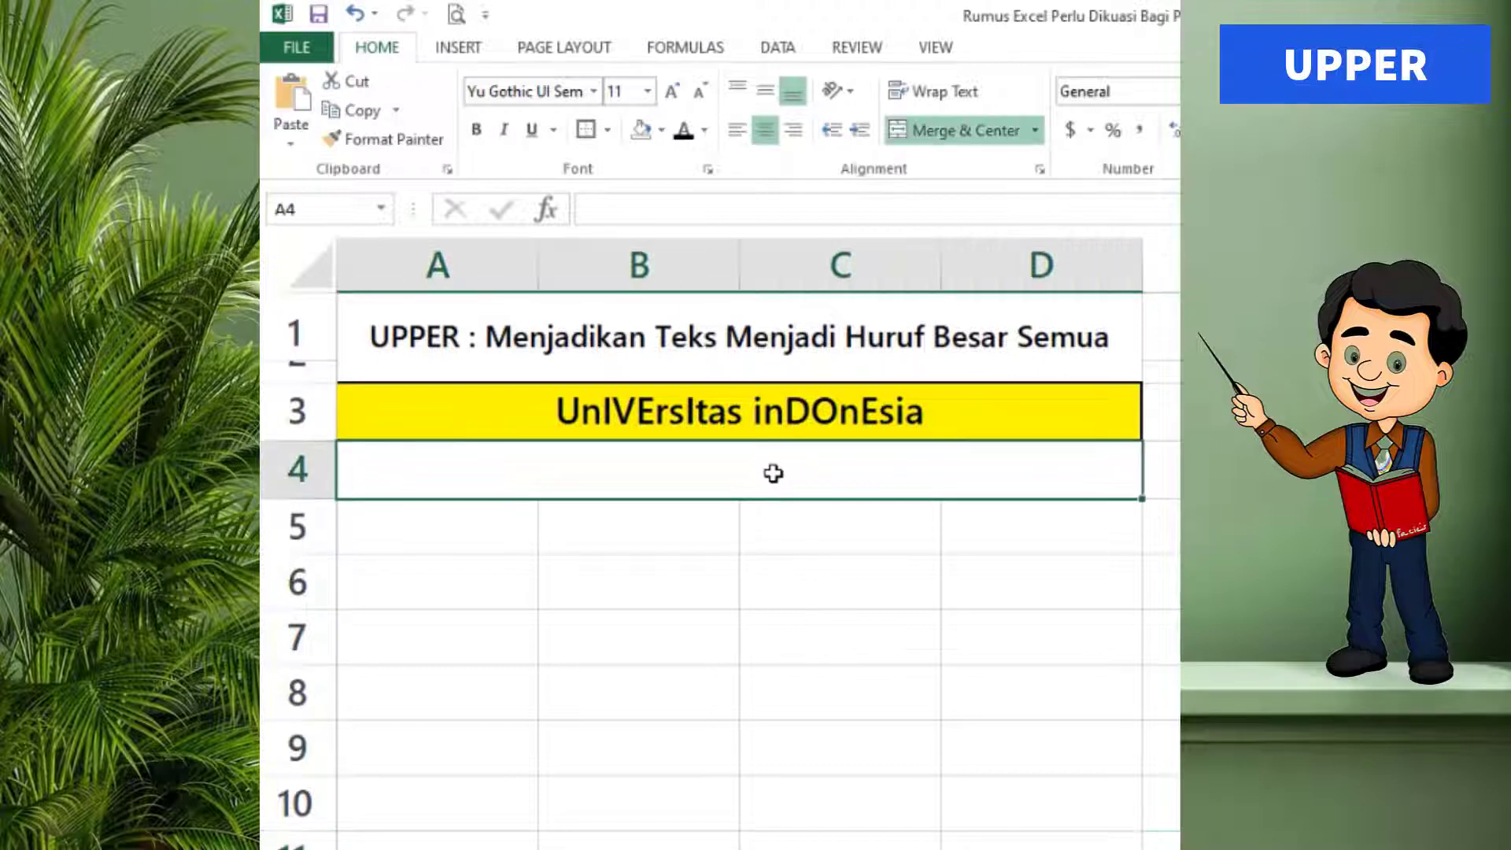
text(=)
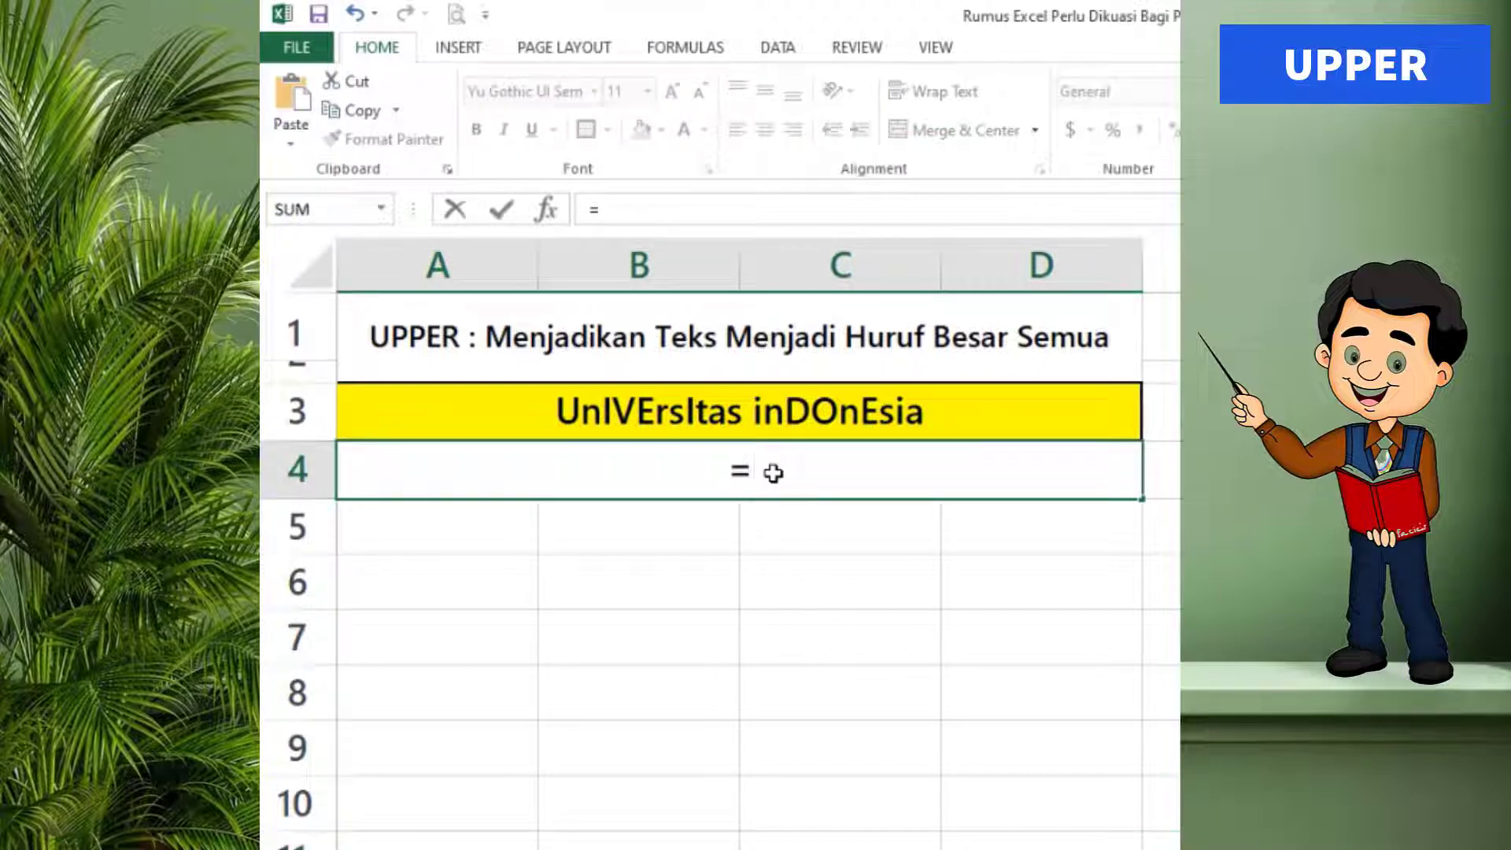
text(UPP)
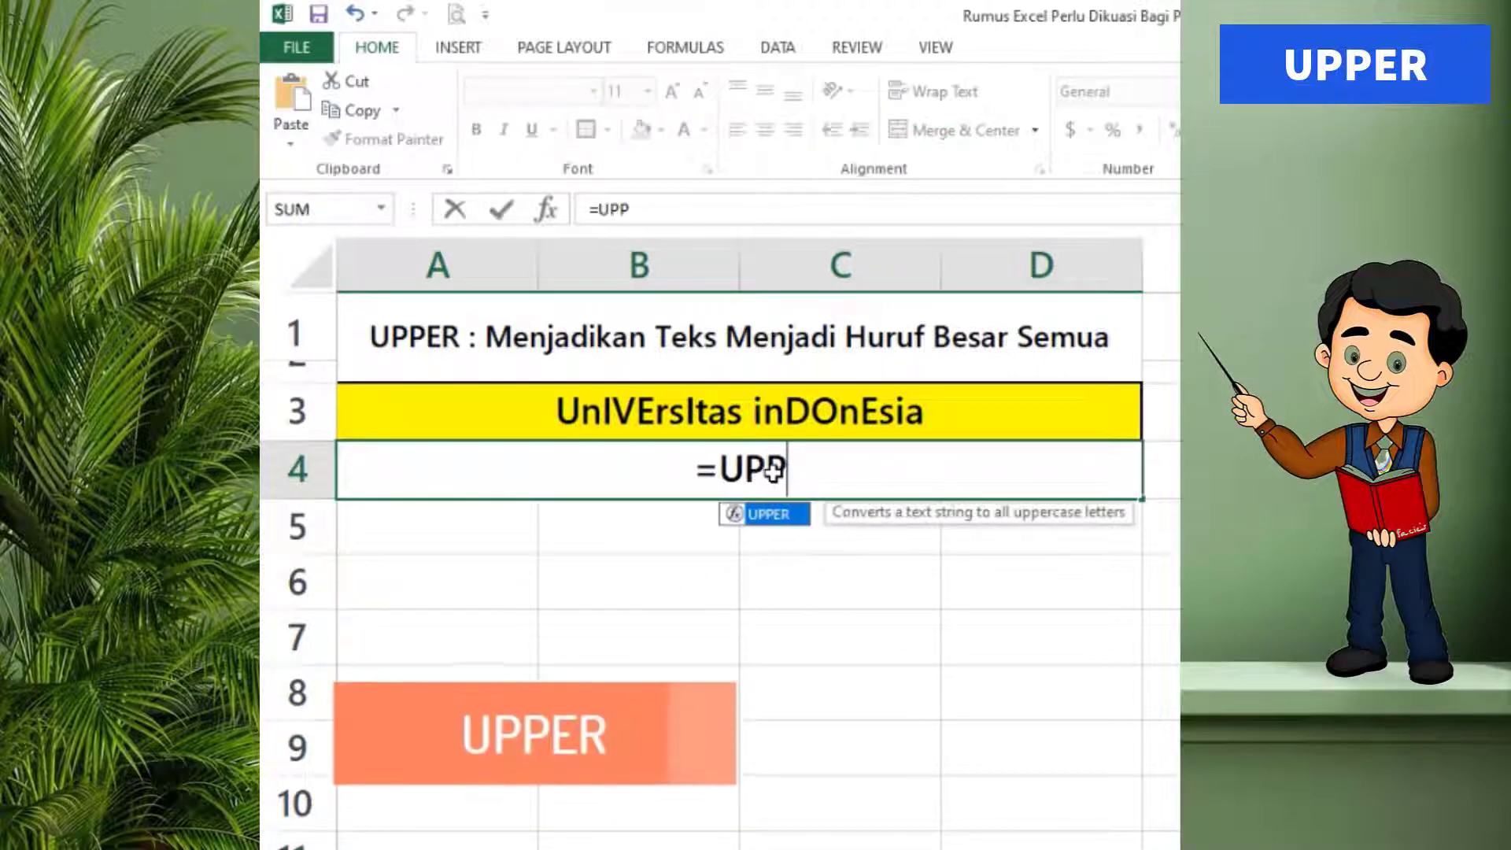
text(ER()
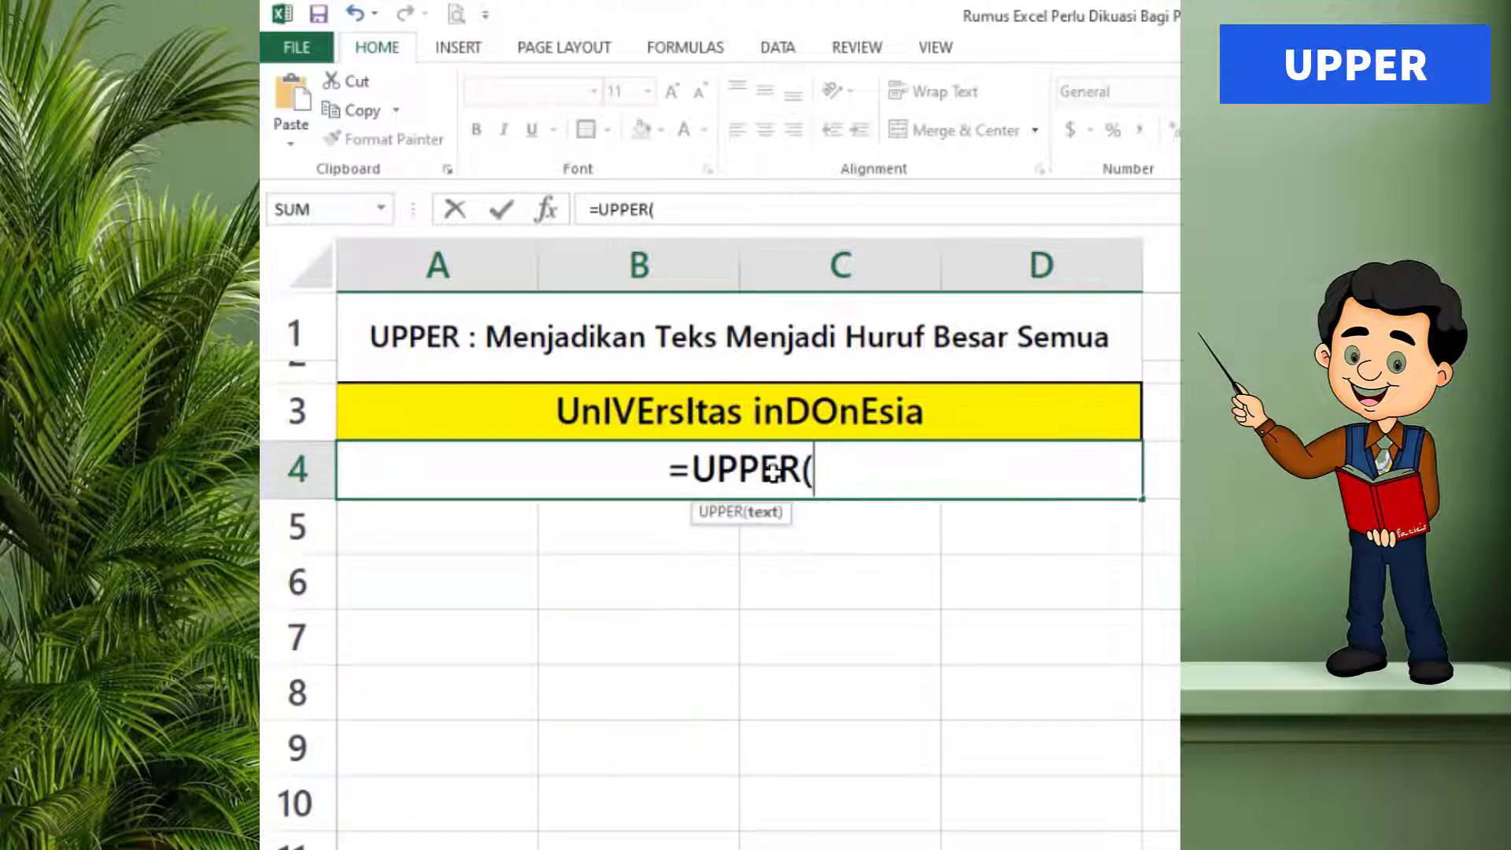
click(901, 409)
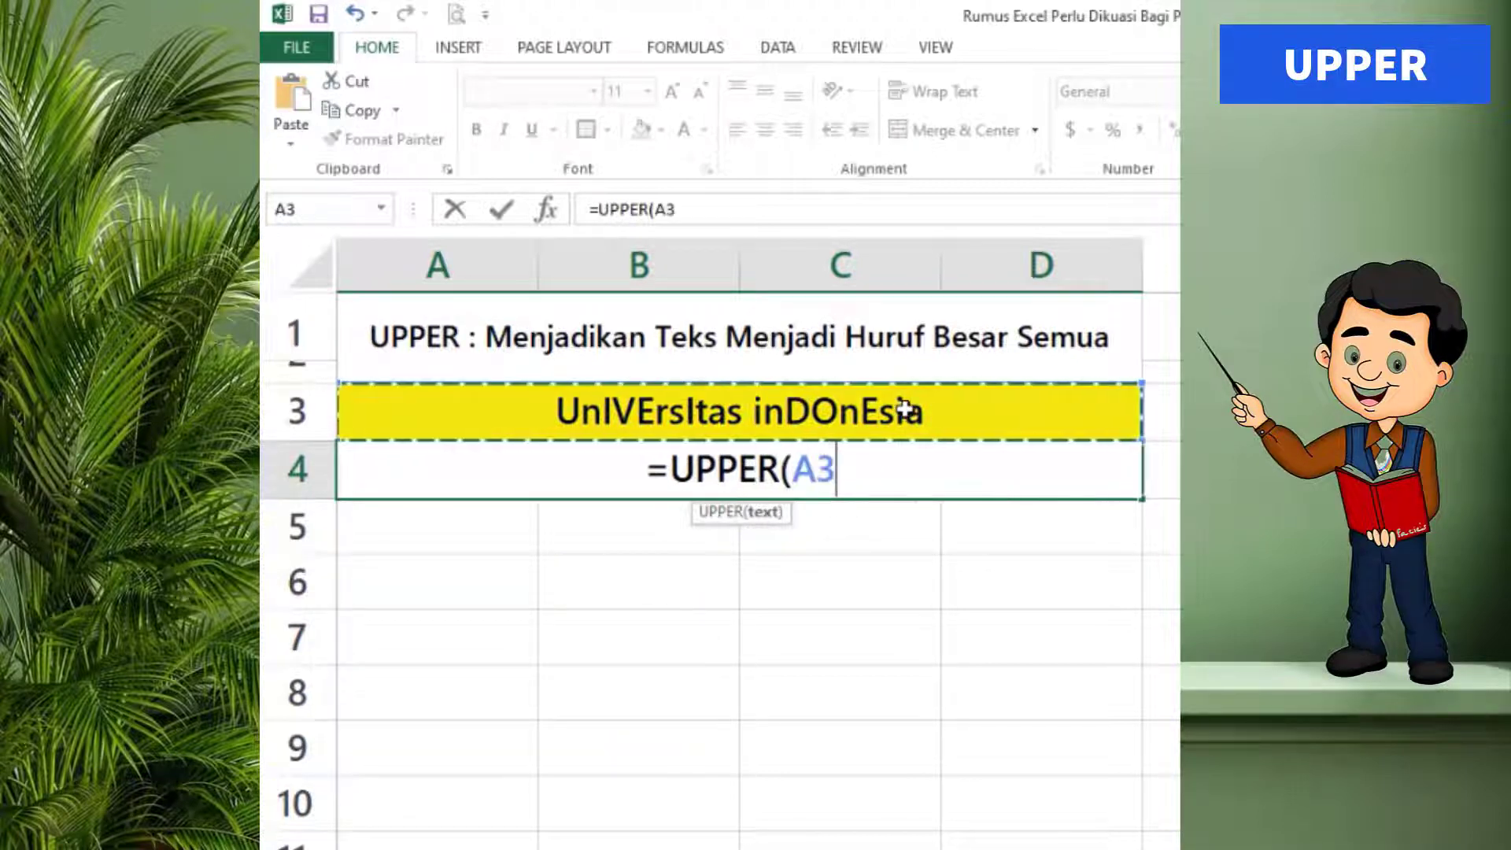
text())
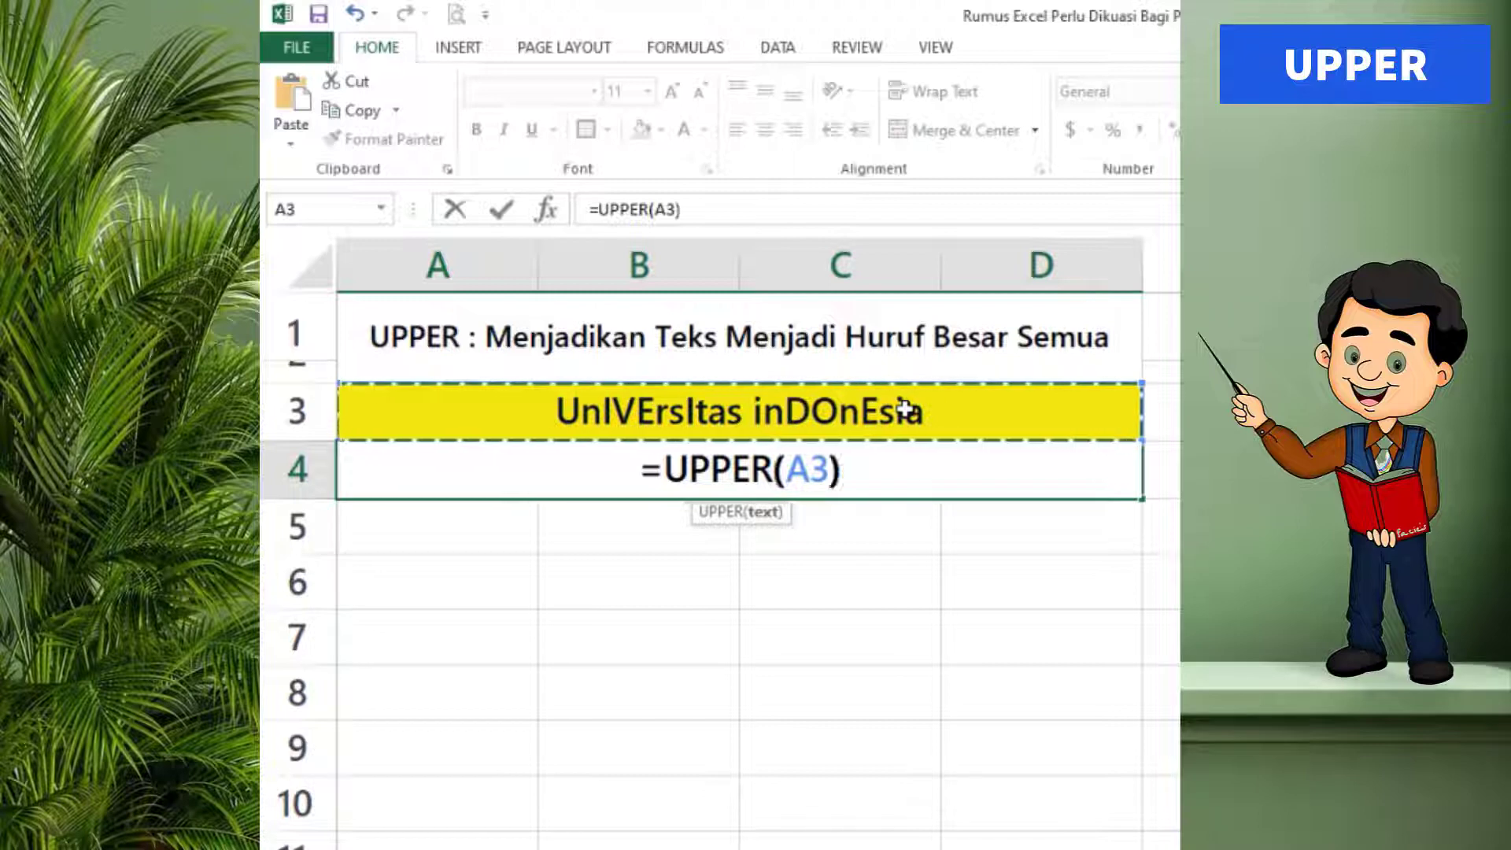
key(Return)
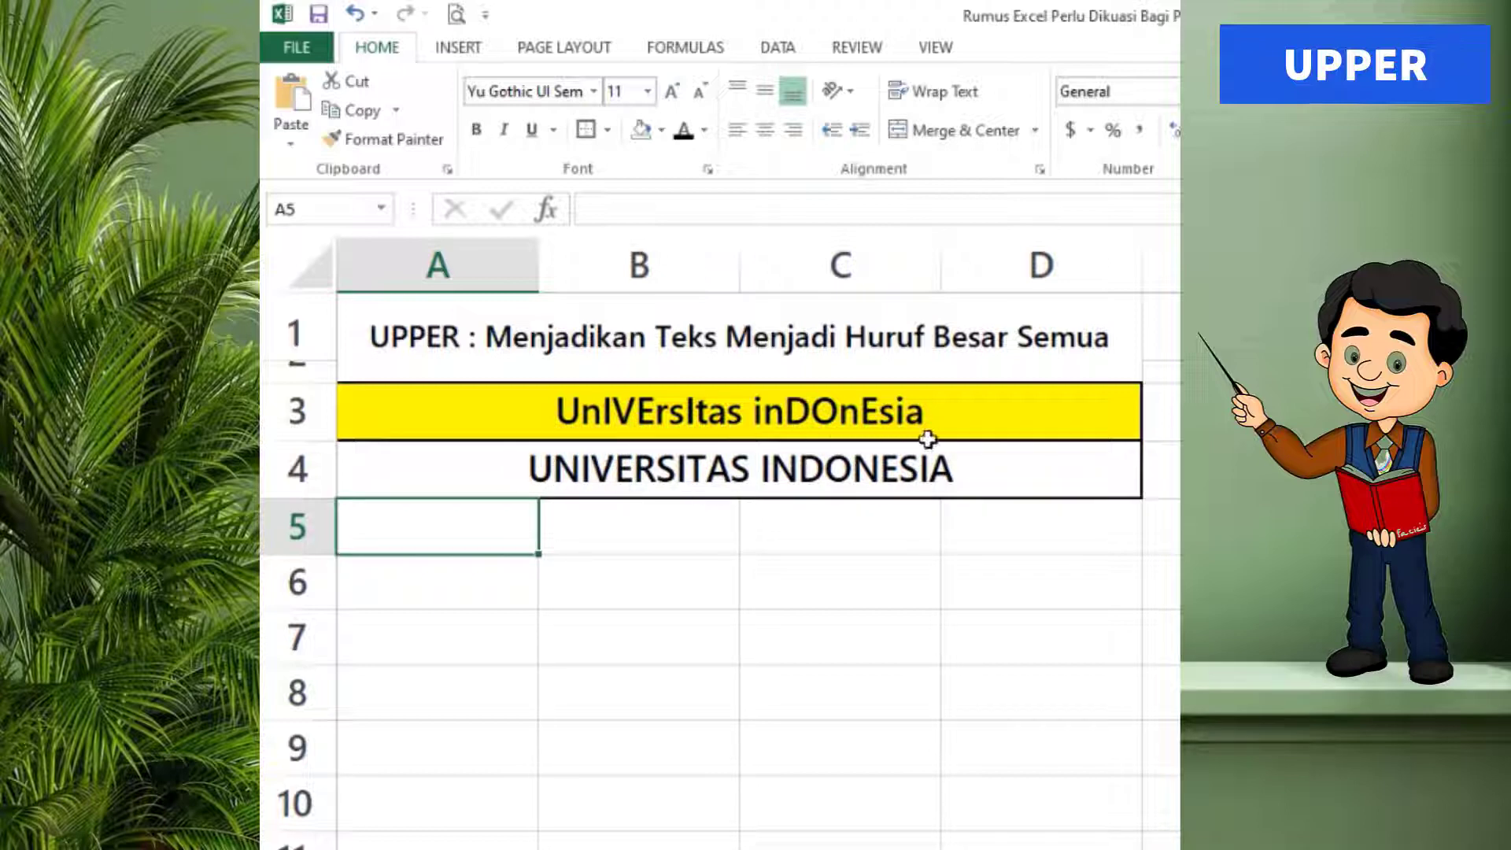
click(1001, 457)
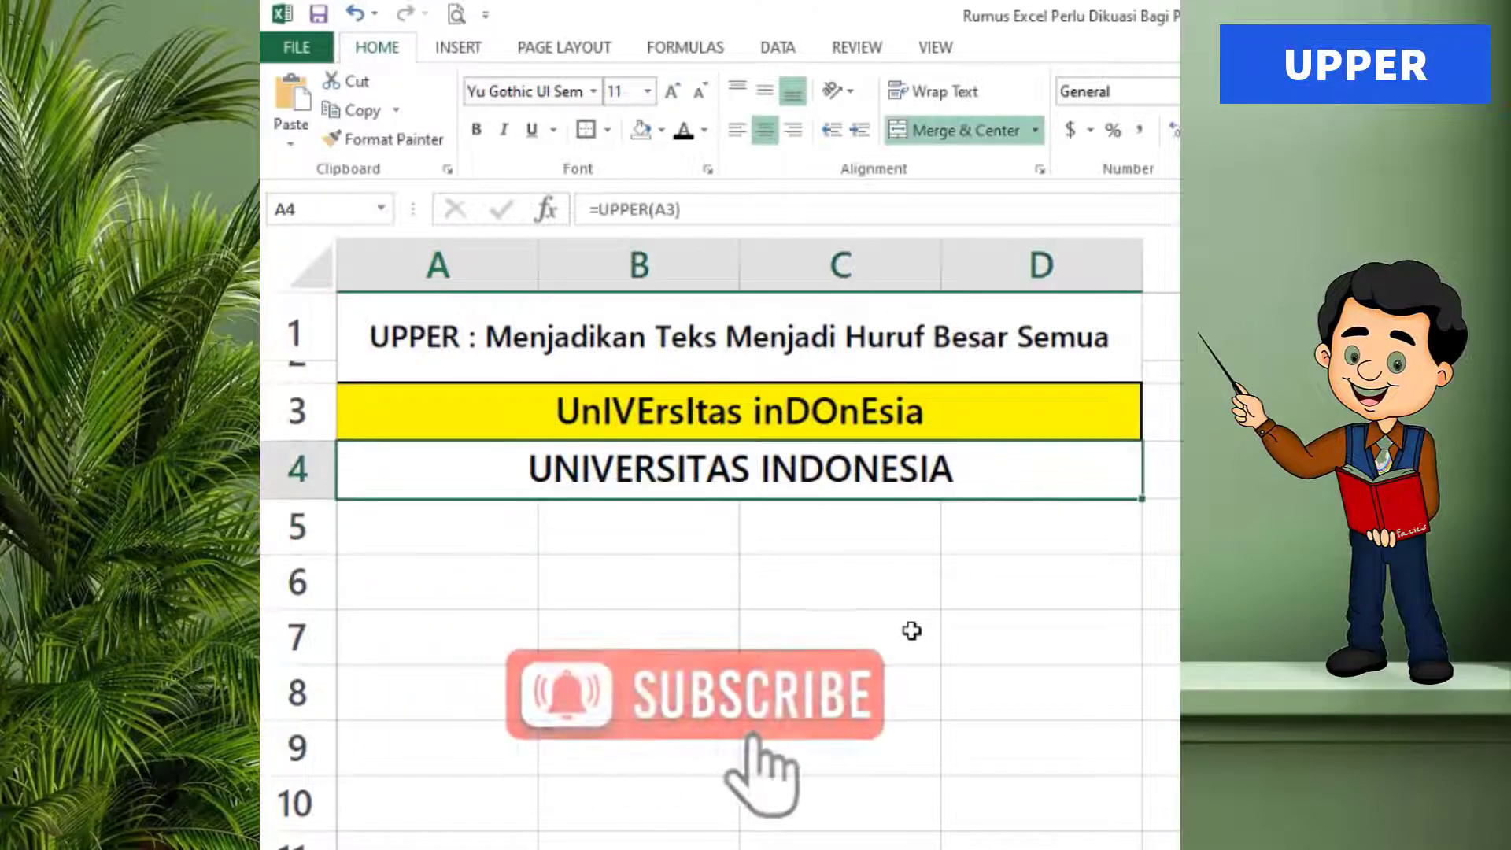